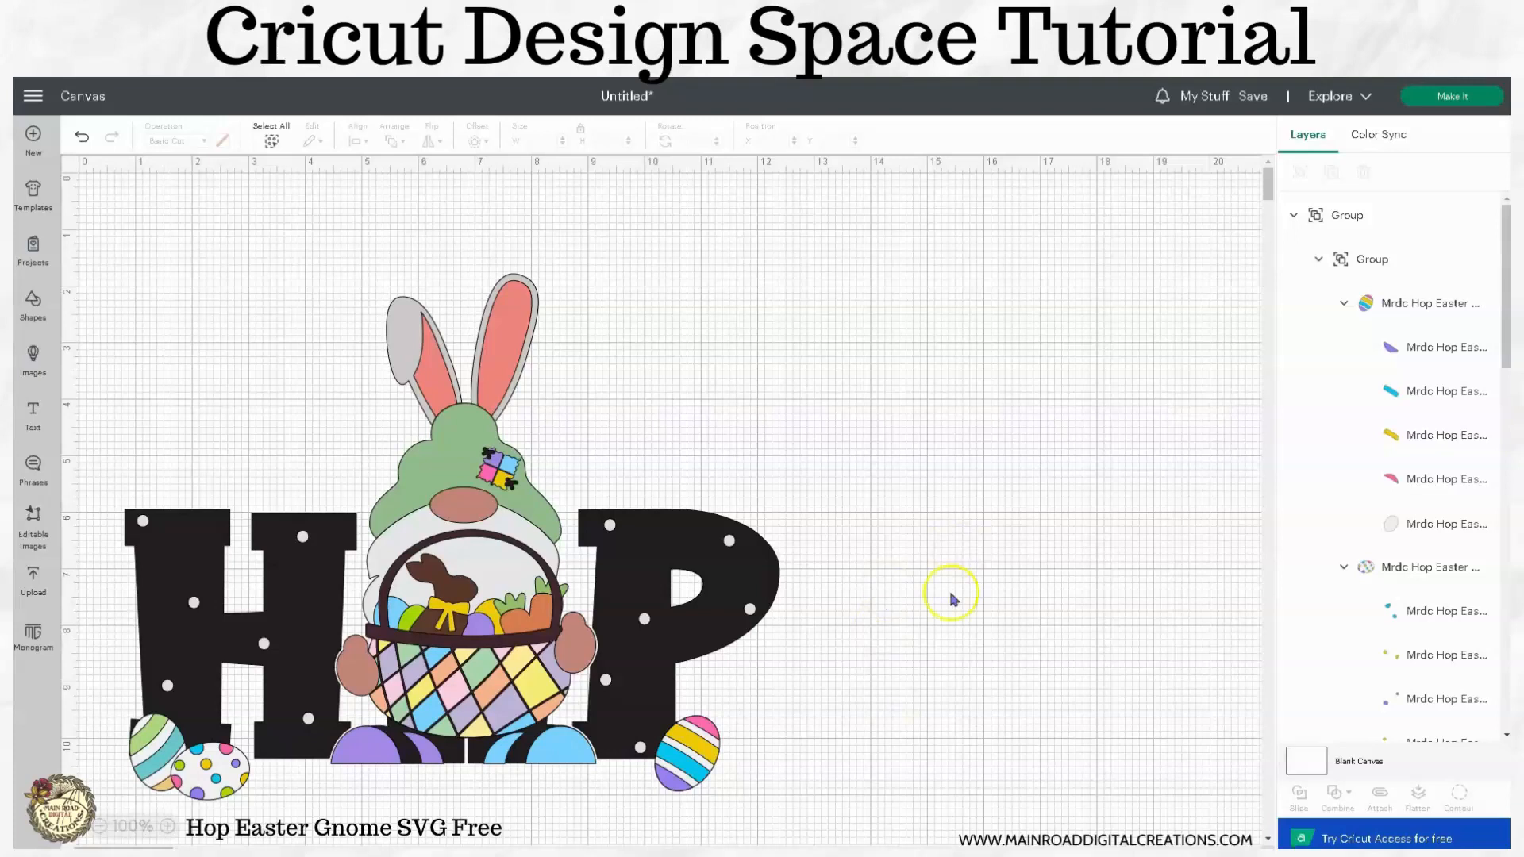
# Shift the whole Easter gnome design up and to the right on the canvas and ungroup its outermost group.
pyautogui.moveTo(612, 545); pyautogui.dragTo(670, 491)
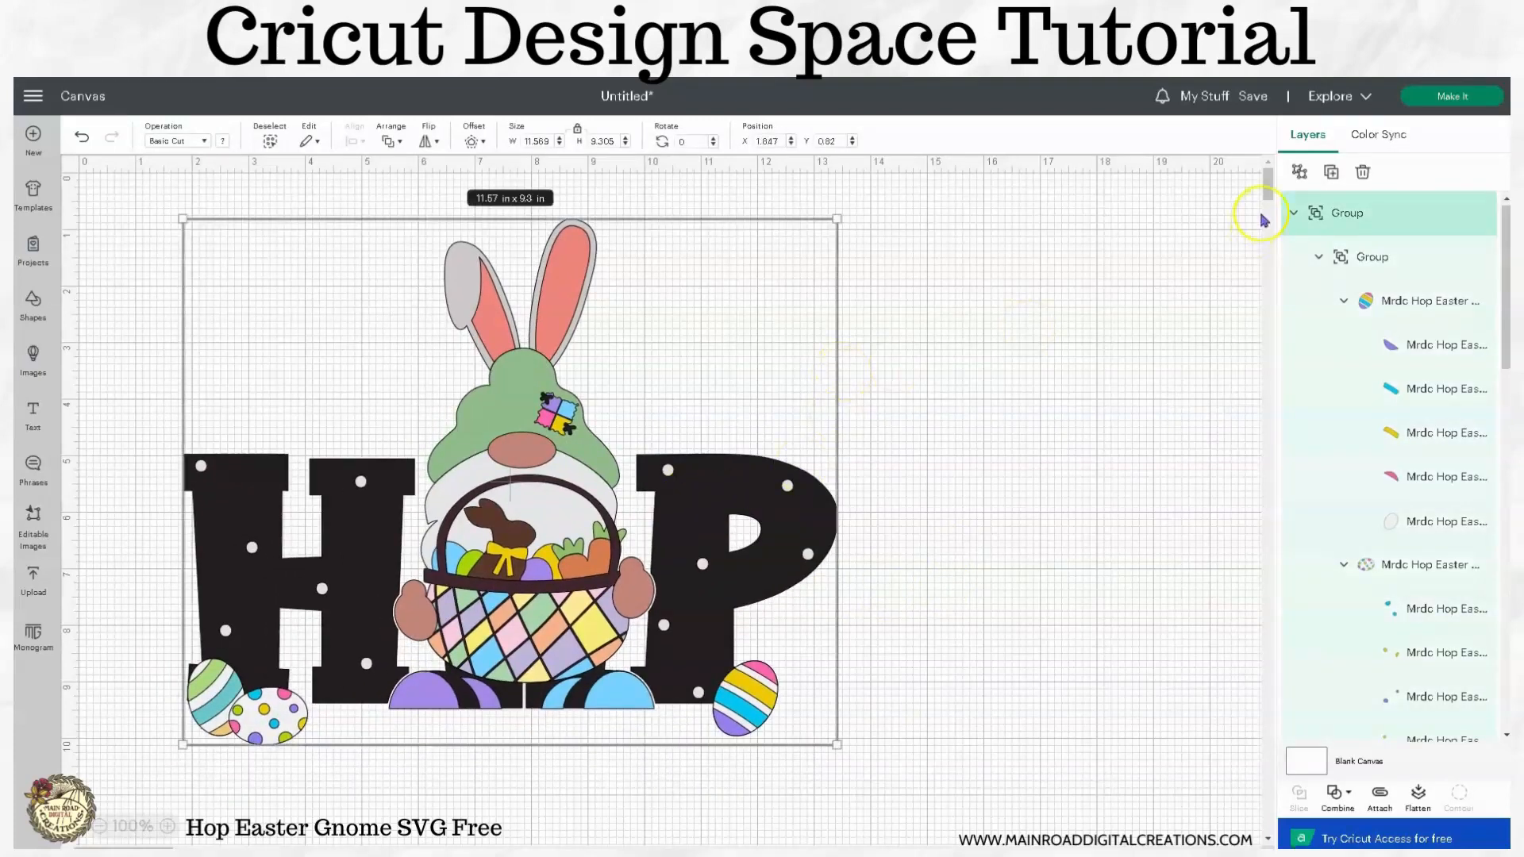
pyautogui.click(1296, 171)
pyautogui.click(1058, 420)
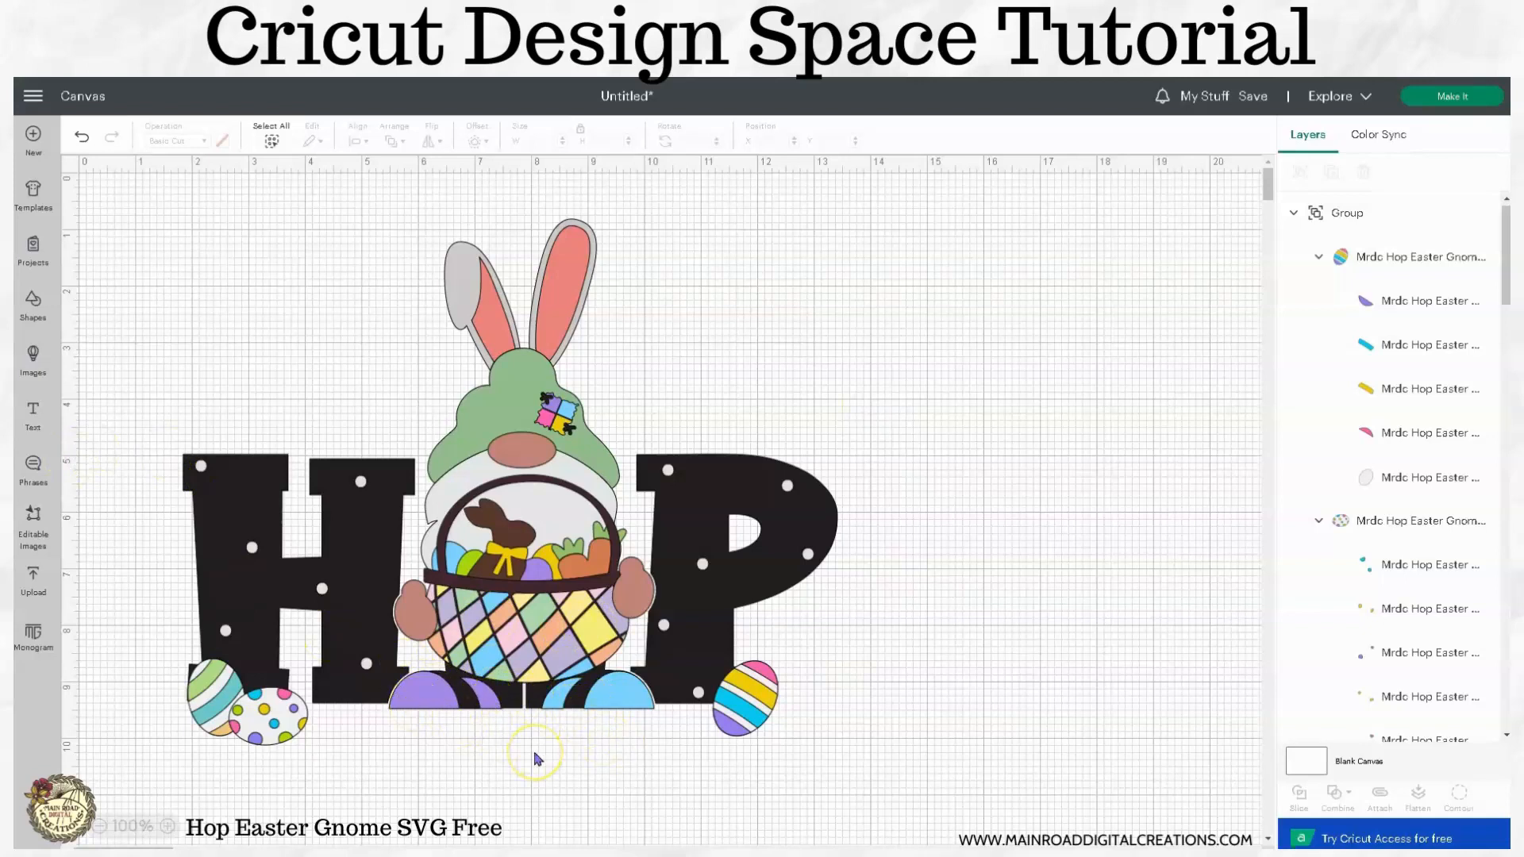
# Move the group of three decorated eggs above the lettering, beside the bunny ears, and ungroup it.
pyautogui.click(760, 707)
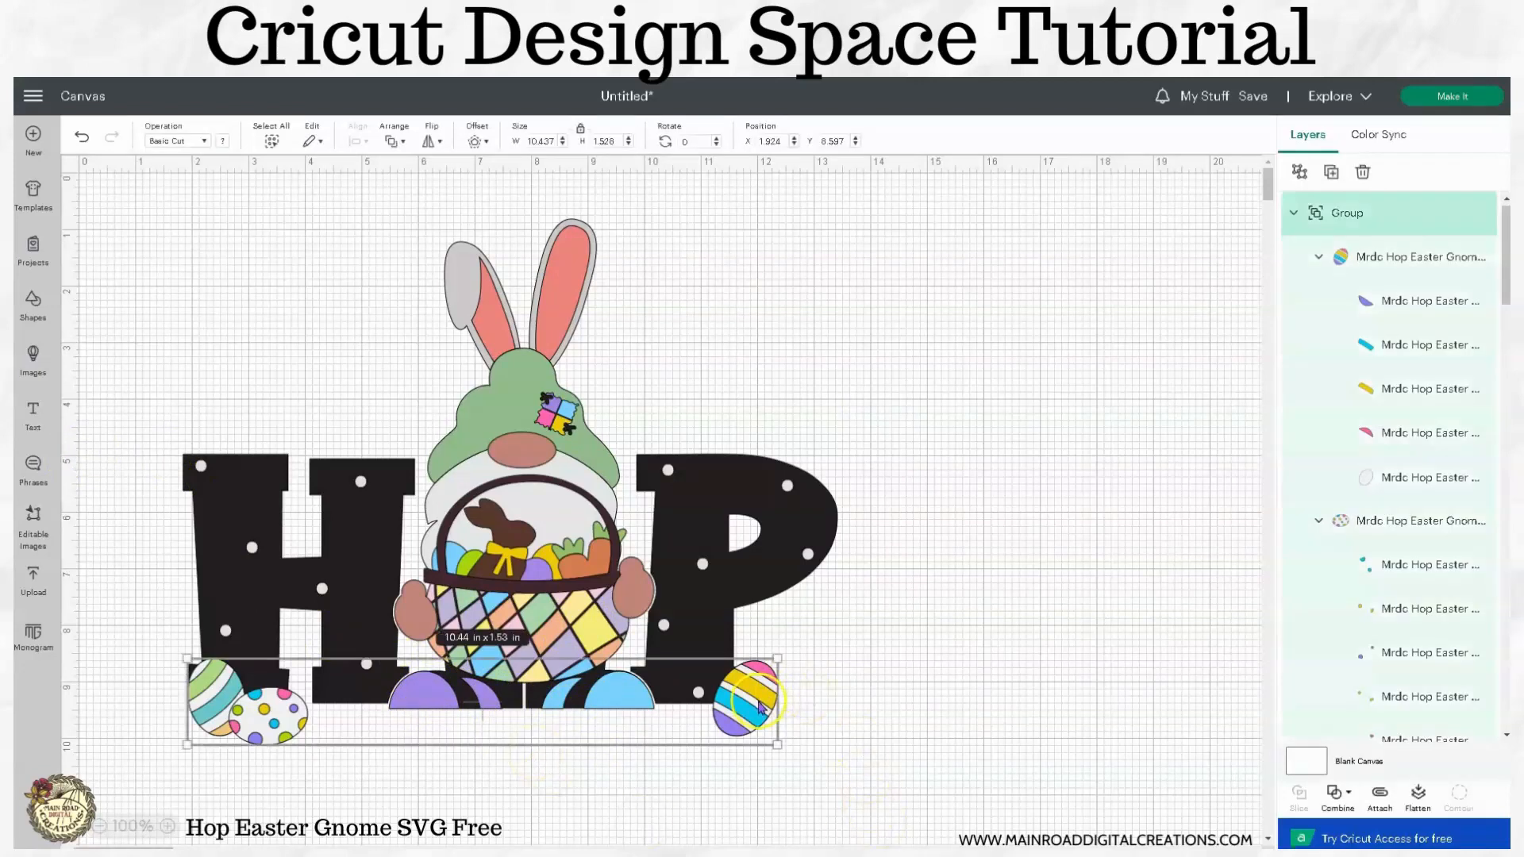
pyautogui.moveTo(760, 707); pyautogui.dragTo(1161, 280)
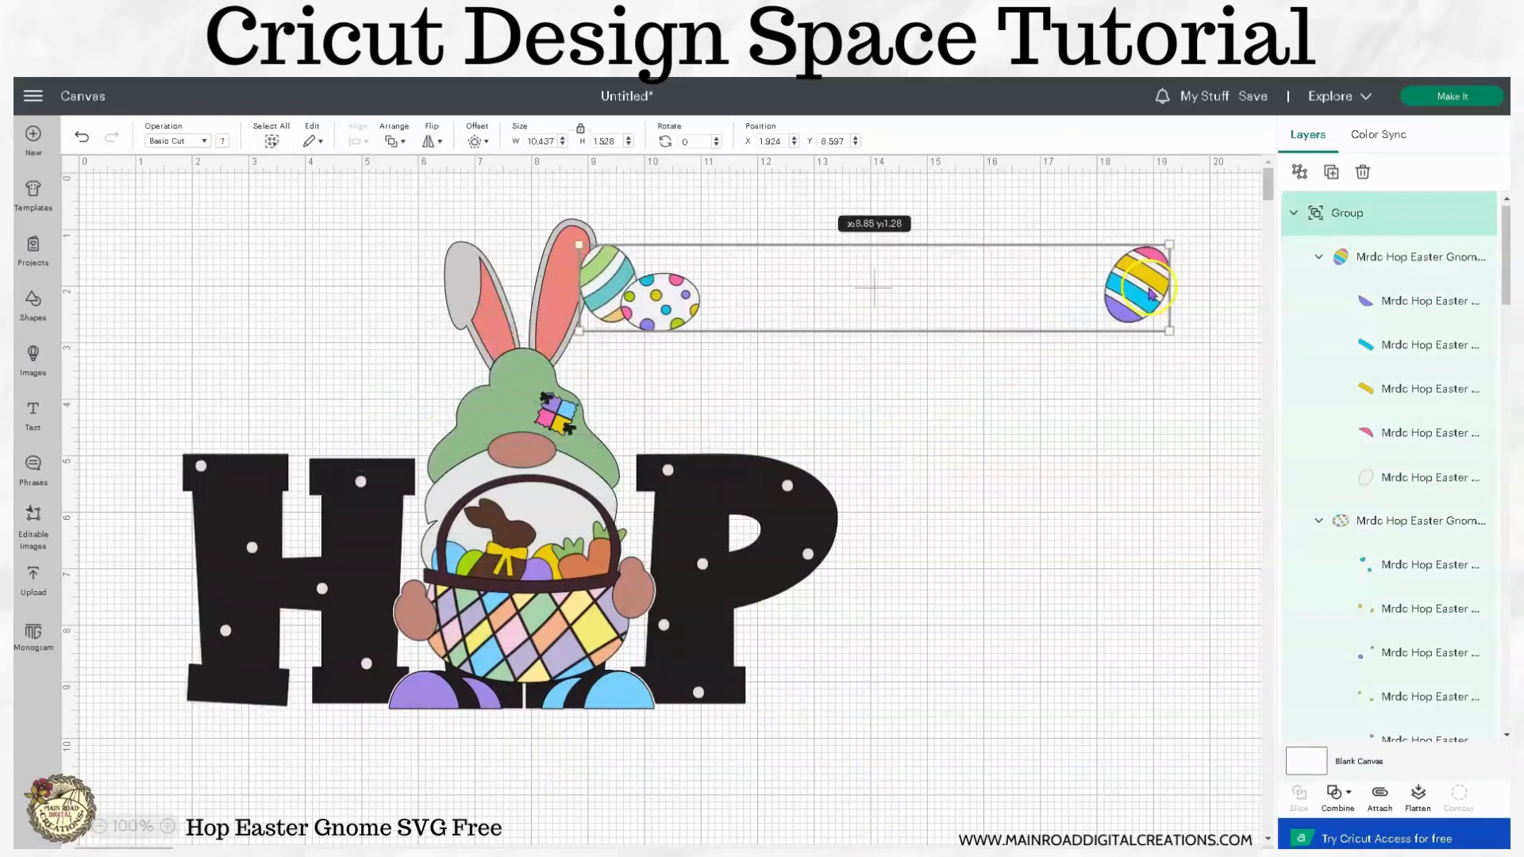
pyautogui.rightClick(649, 315)
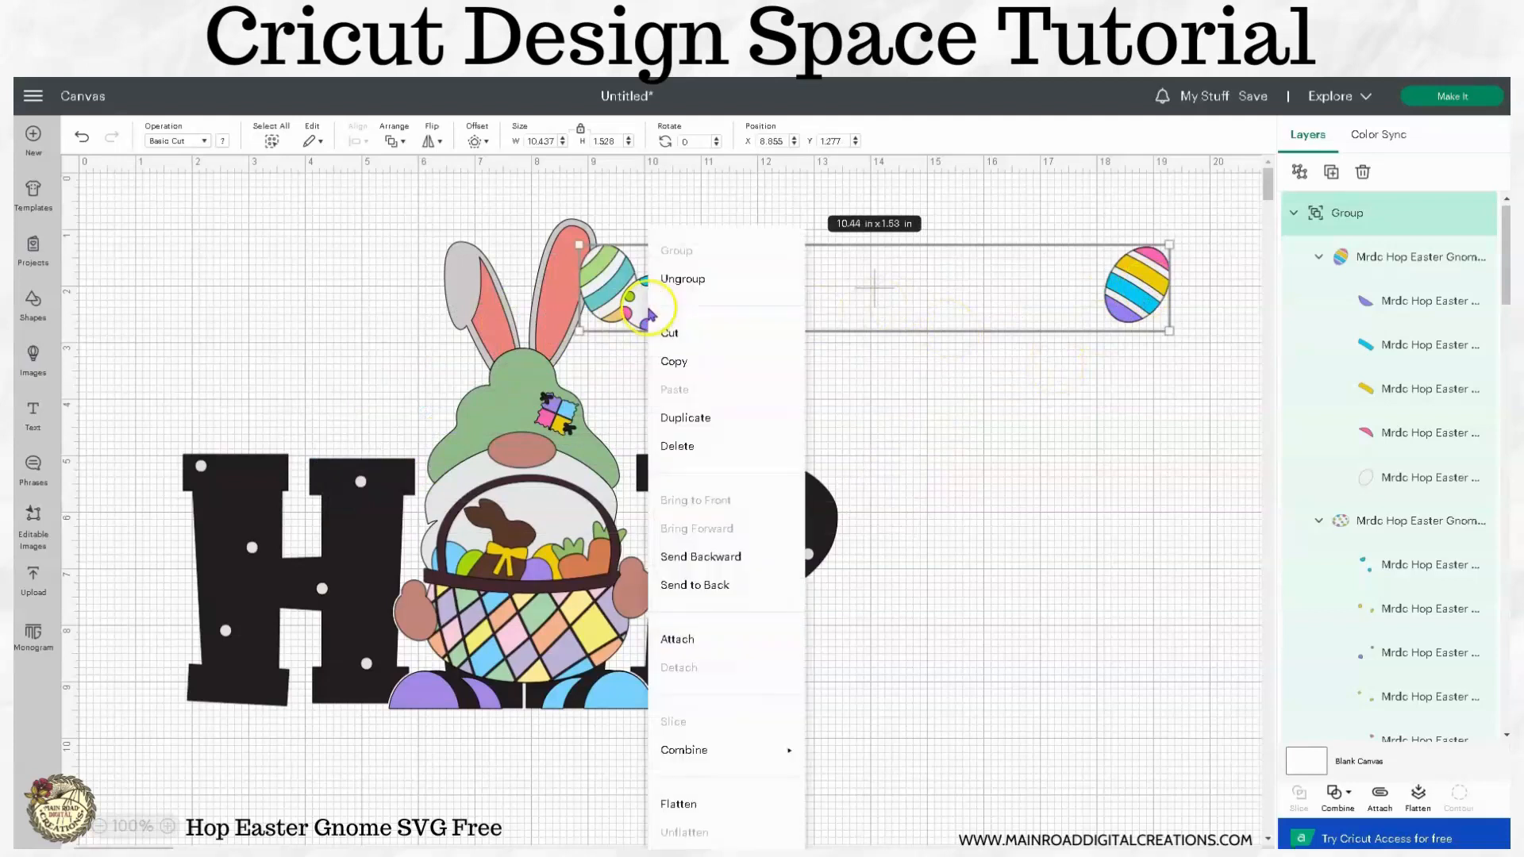
pyautogui.click(683, 279)
pyautogui.click(905, 442)
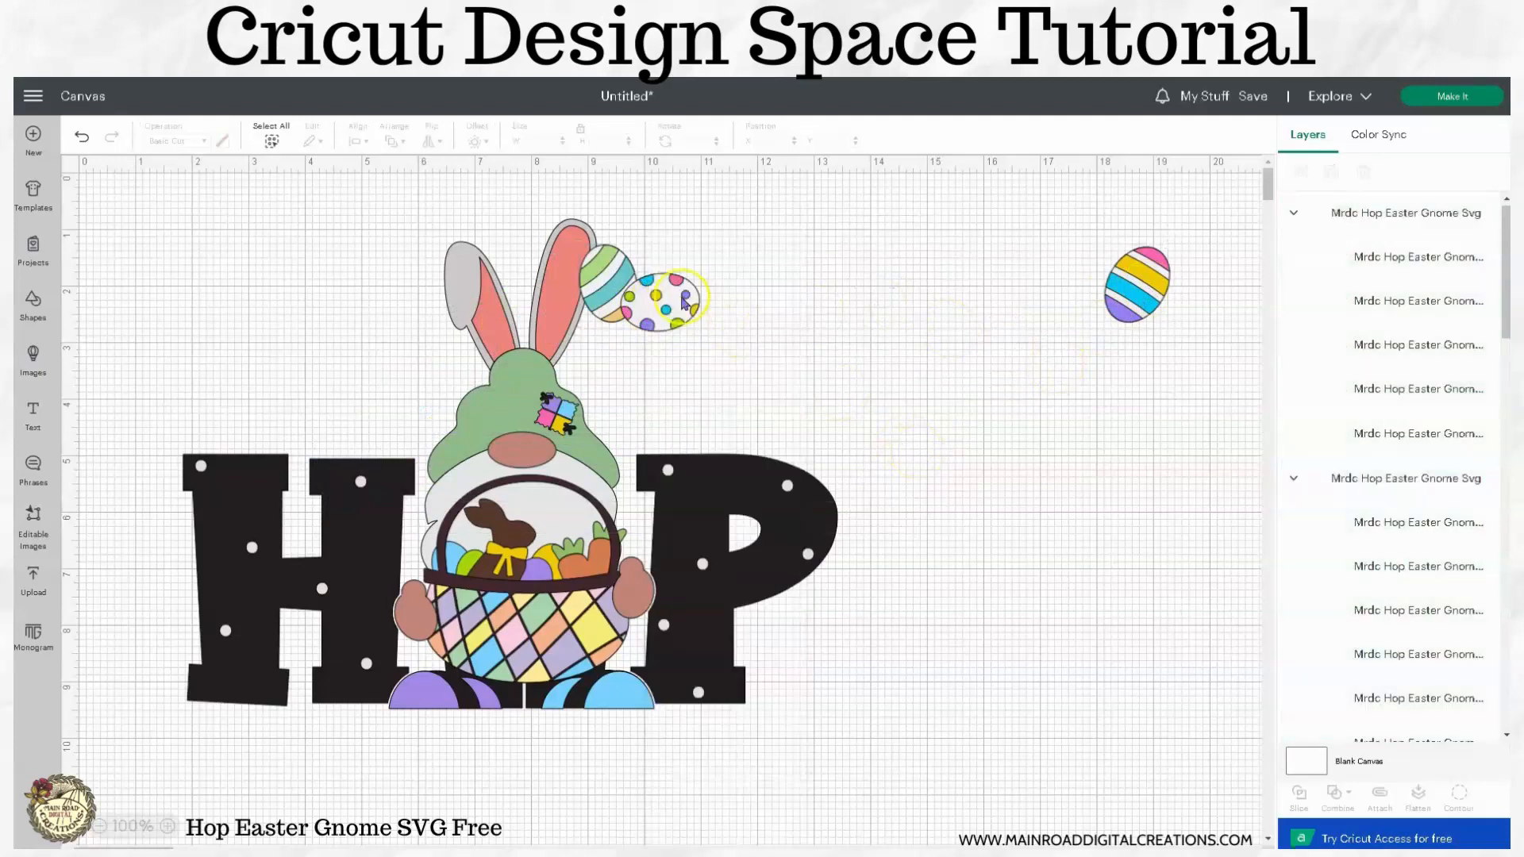
# Separate the green striped egg and the polka-dot egg, stacking them to the right of the letter P.
pyautogui.moveTo(662, 305); pyautogui.dragTo(734, 322)
pyautogui.moveTo(620, 295); pyautogui.dragTo(941, 421)
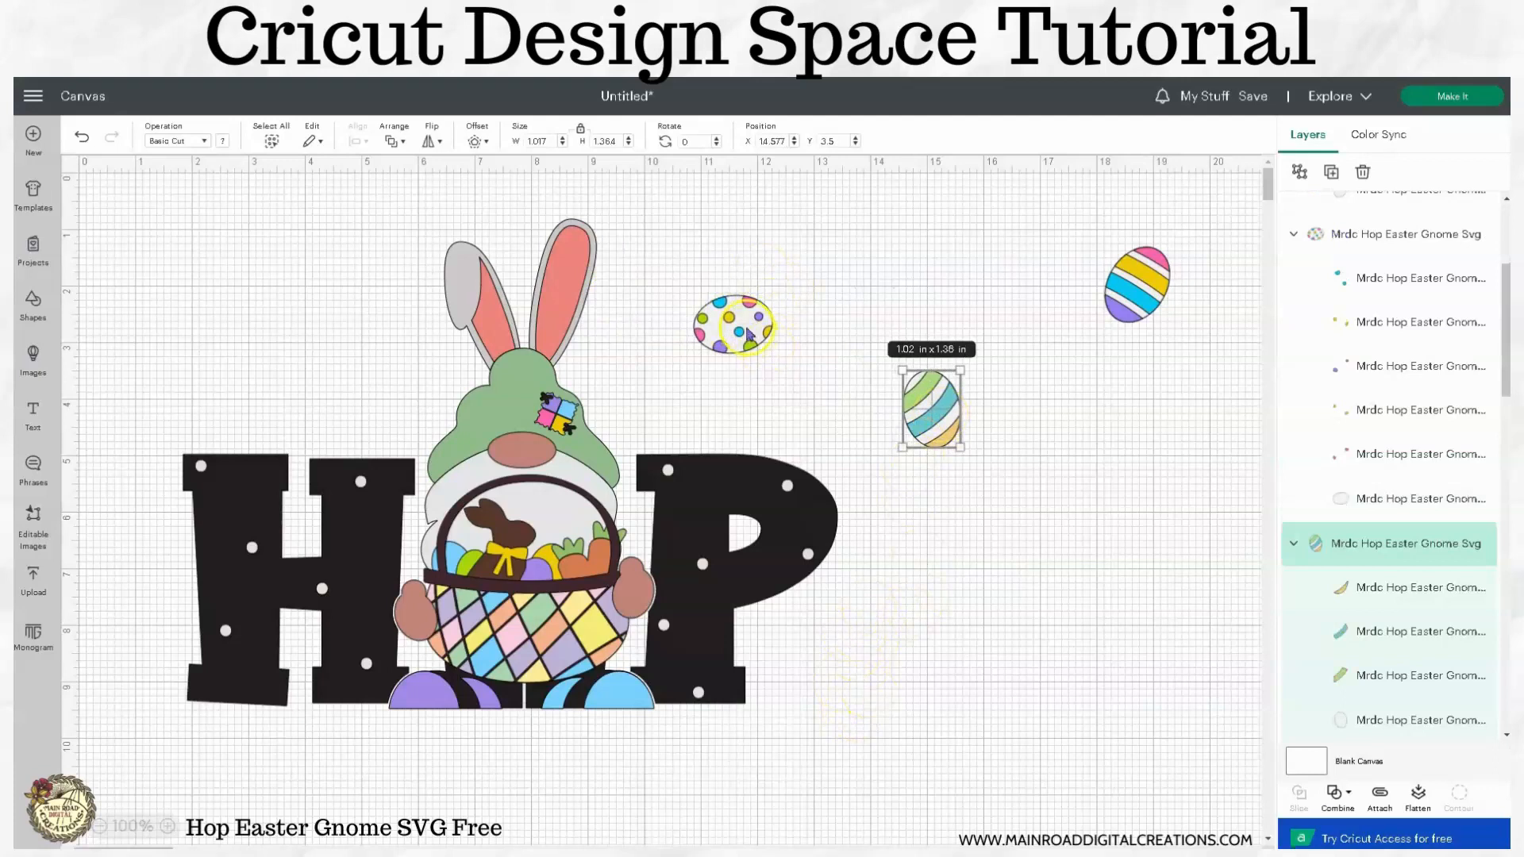
pyautogui.moveTo(748, 333); pyautogui.dragTo(932, 551)
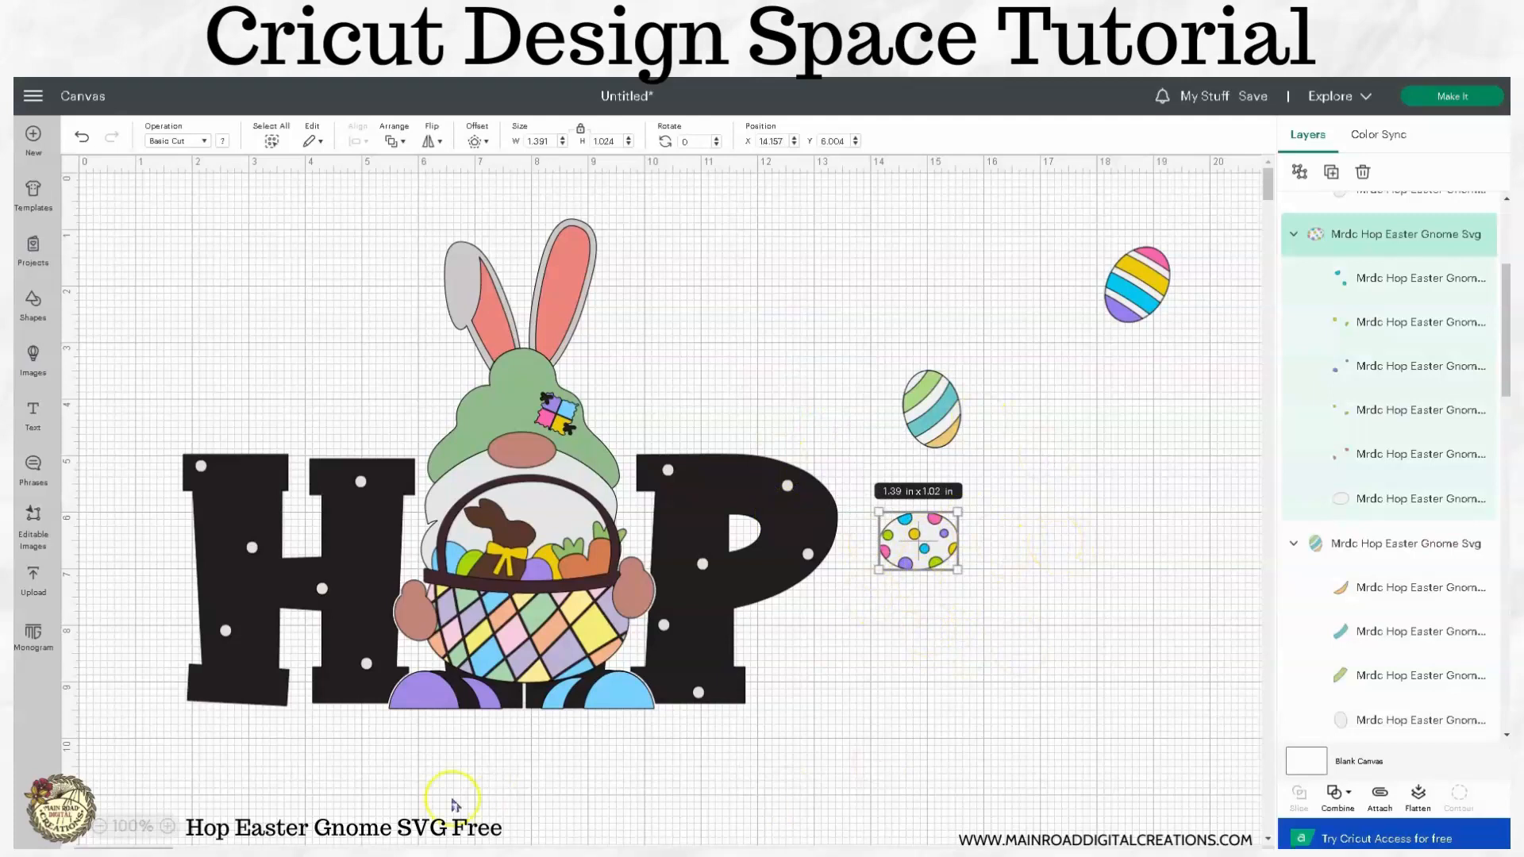
# Ungroup the gnome's hands, nose and basket group and move the filled basket to the right of the letter P.
pyautogui.click(488, 584)
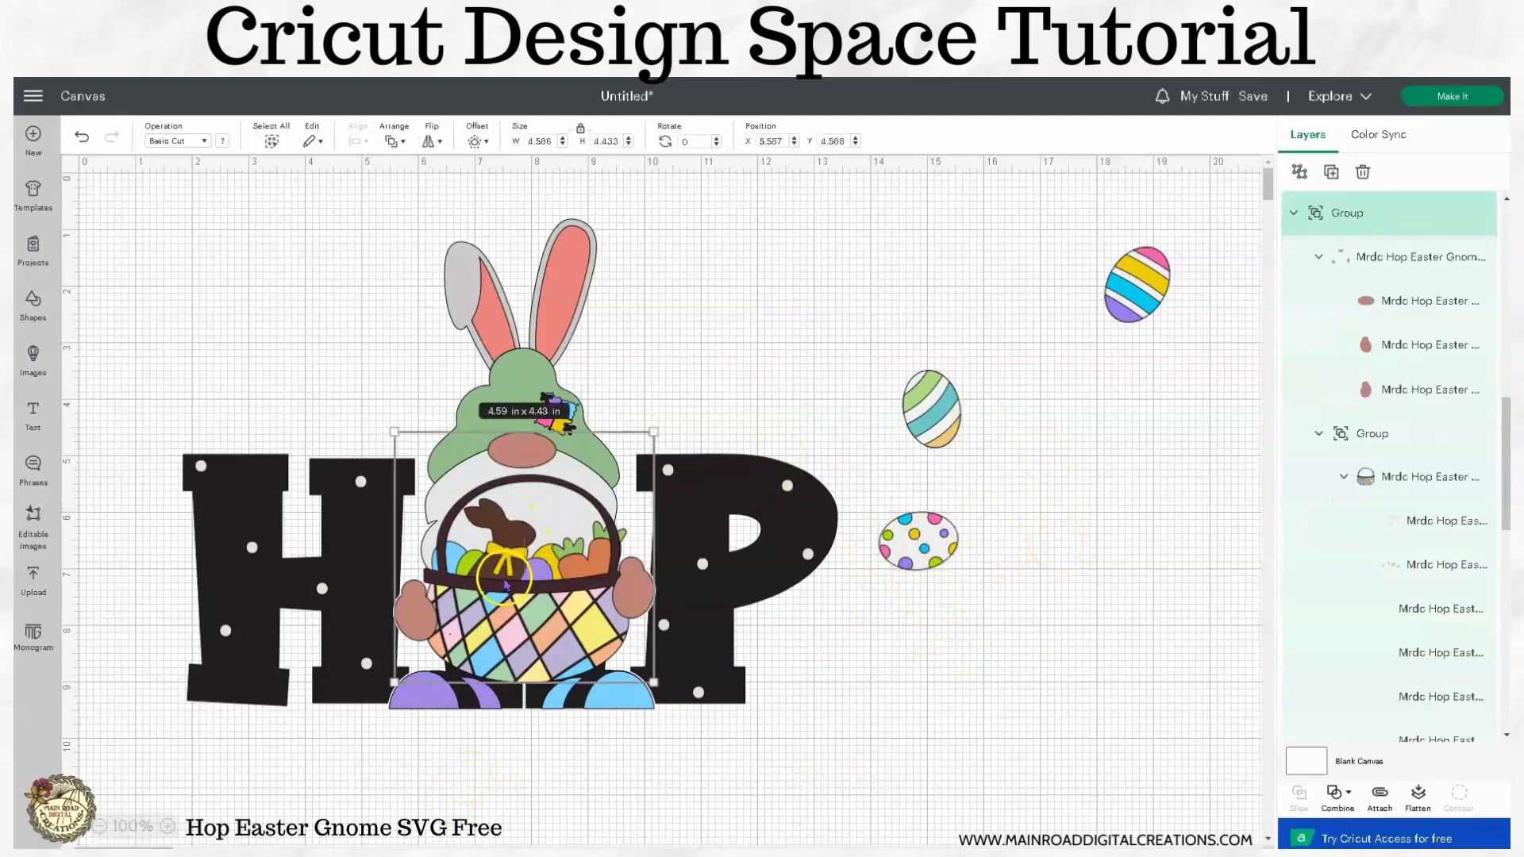
pyautogui.rightClick(504, 583)
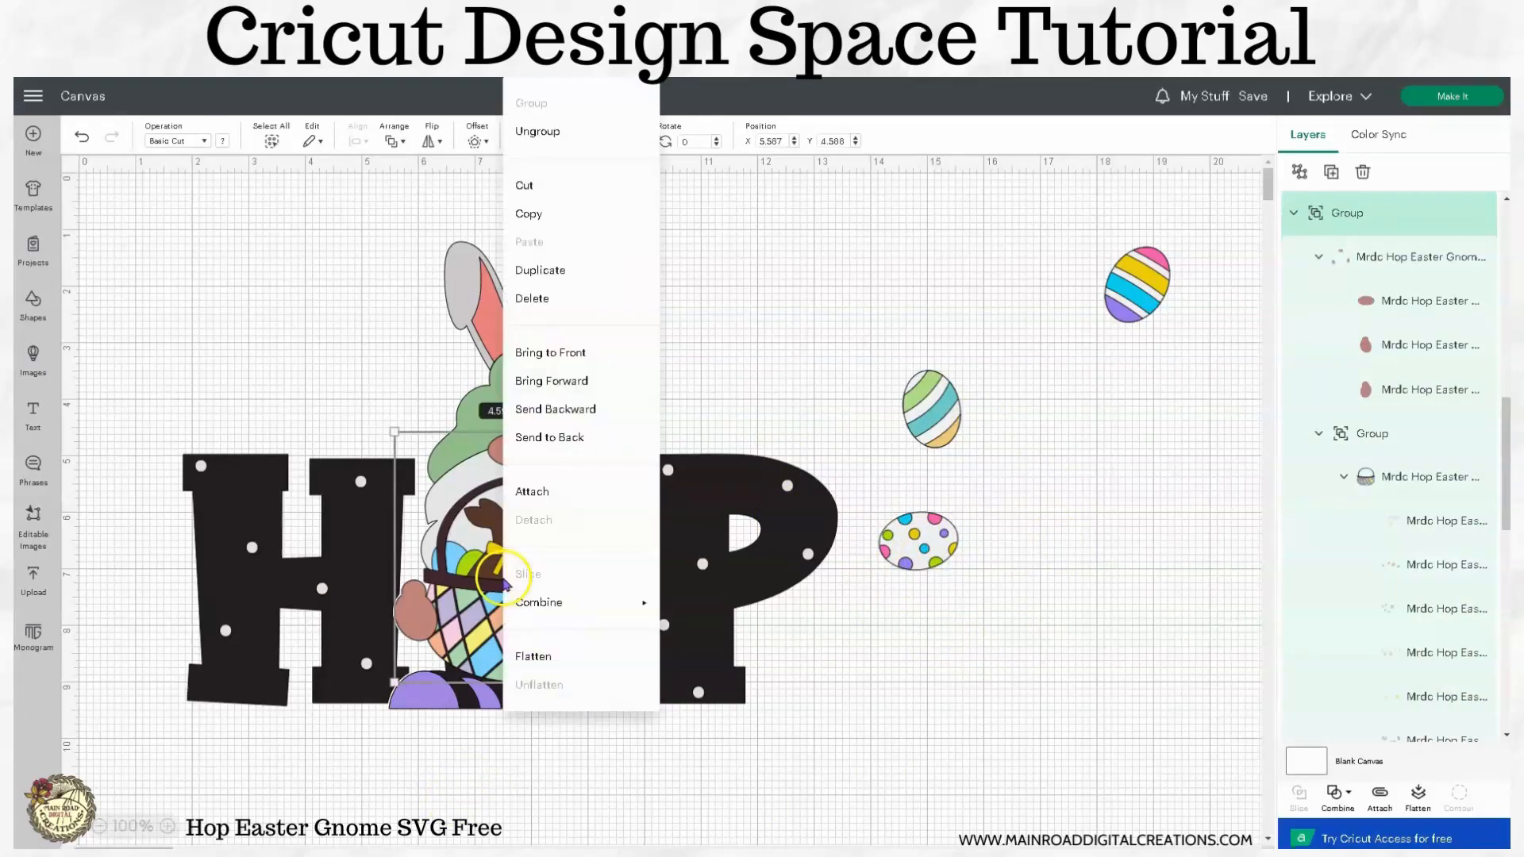
pyautogui.click(529, 131)
pyautogui.click(568, 584)
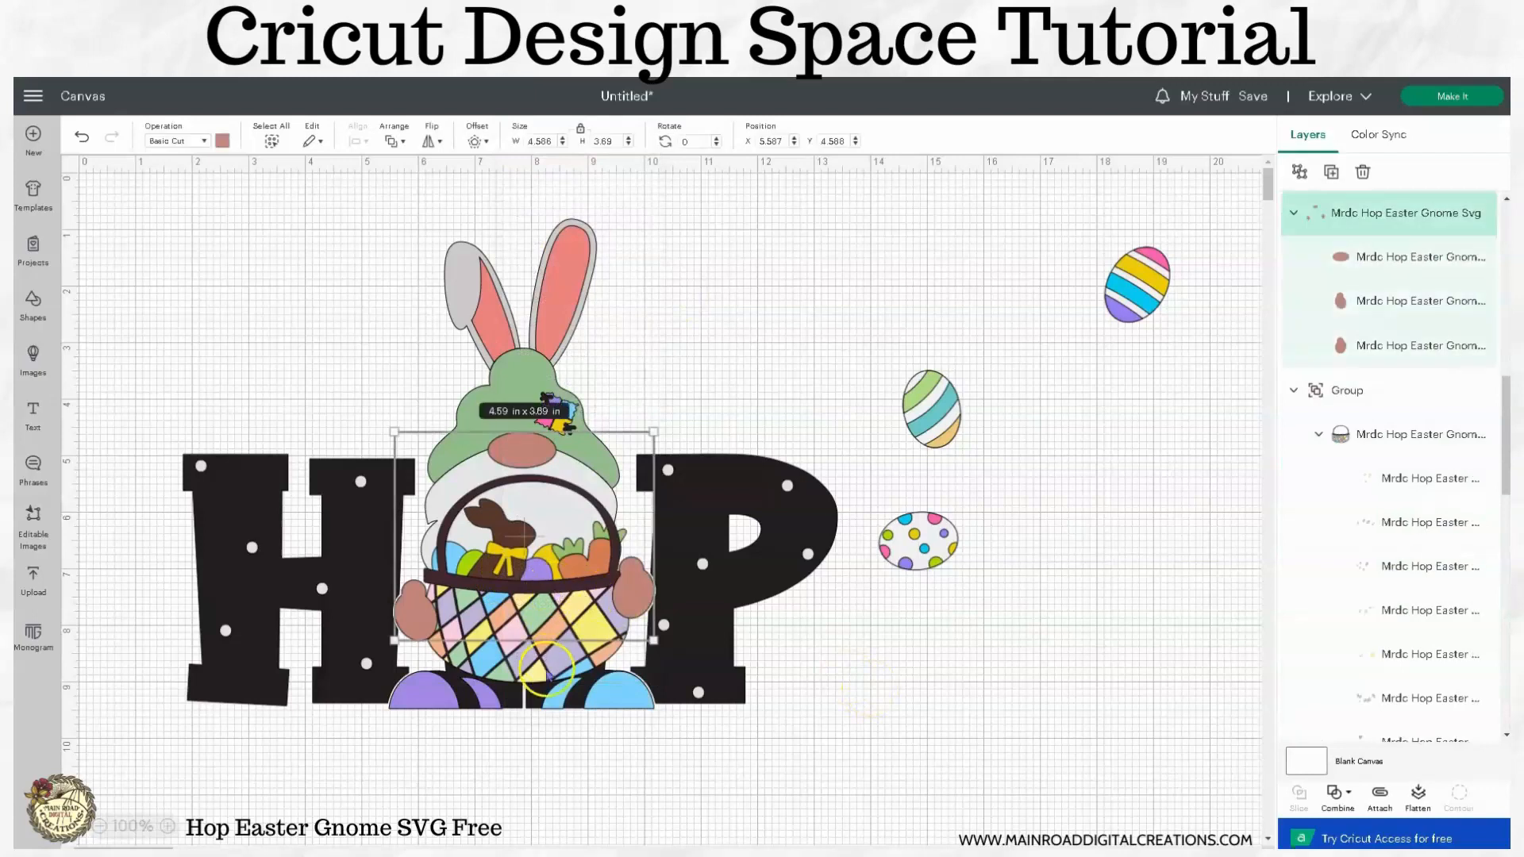
pyautogui.scroll(-2, 1318, 468)
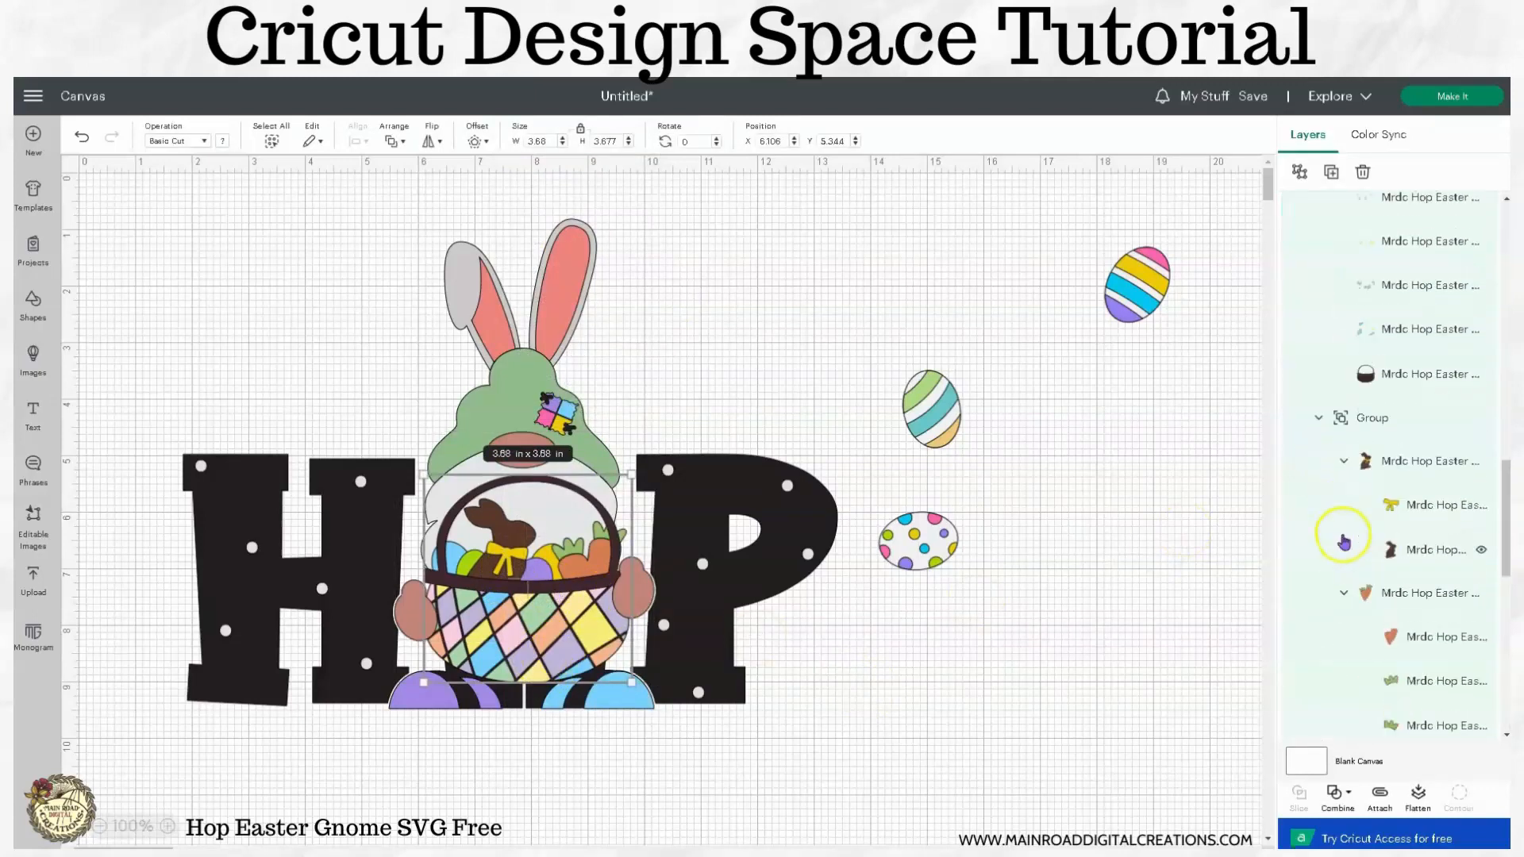
pyautogui.moveTo(643, 651); pyautogui.dragTo(1136, 702)
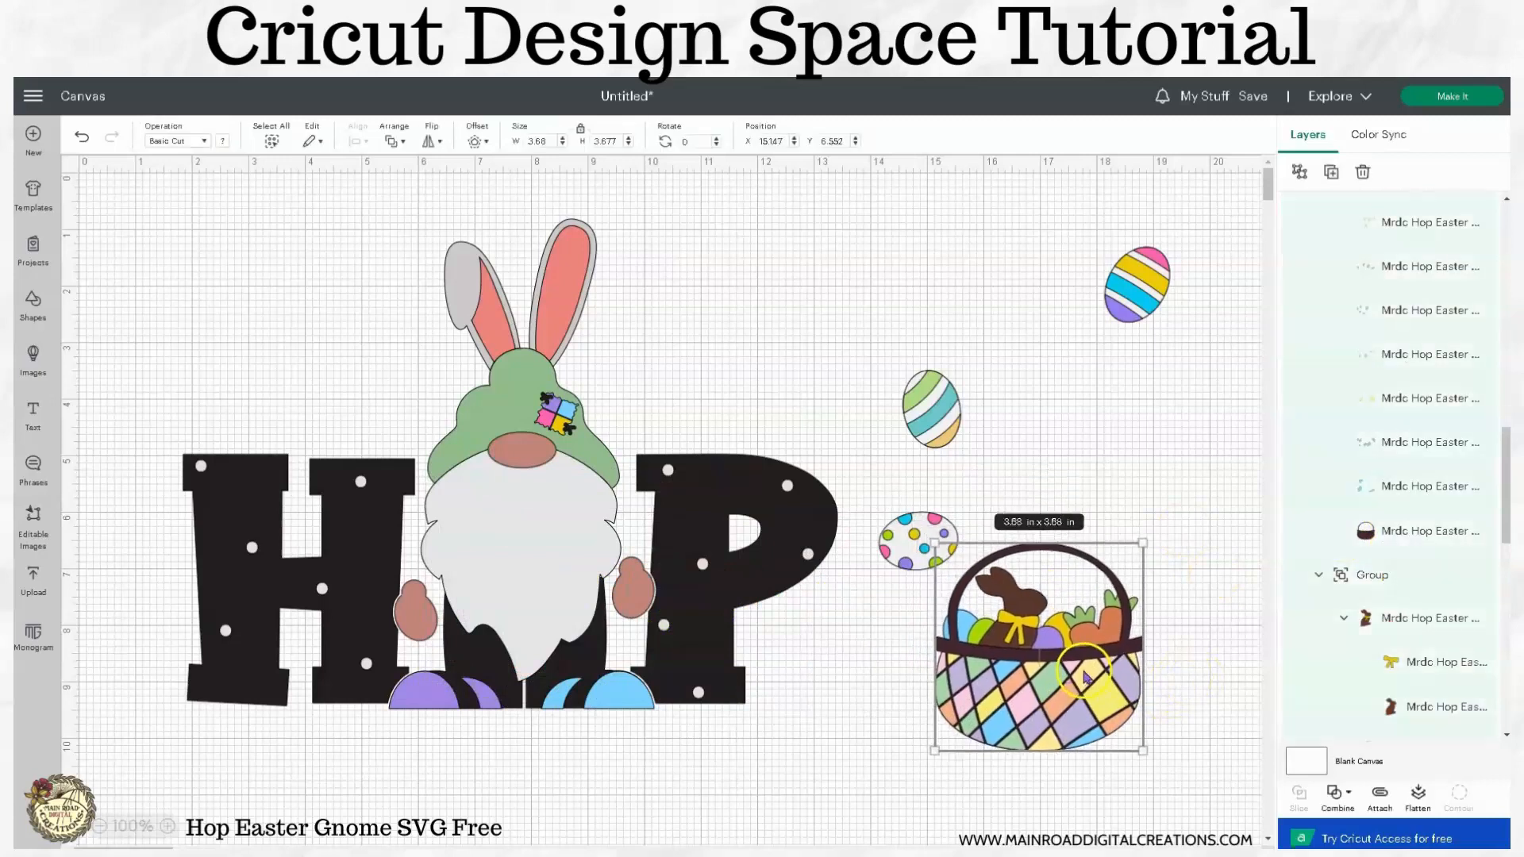
# Line up the three decorated eggs in a row above the letter P, beside the bunny ears.
pyautogui.moveTo(912, 546); pyautogui.dragTo(644, 267)
pyautogui.moveTo(912, 401); pyautogui.dragTo(712, 275)
pyautogui.moveTo(1112, 299); pyautogui.dragTo(806, 284)
# Ungroup the filled basket, move the basket down and pull its bunny, egg and carrot contents above it.
pyautogui.moveTo(1024, 682); pyautogui.dragTo(1027, 585)
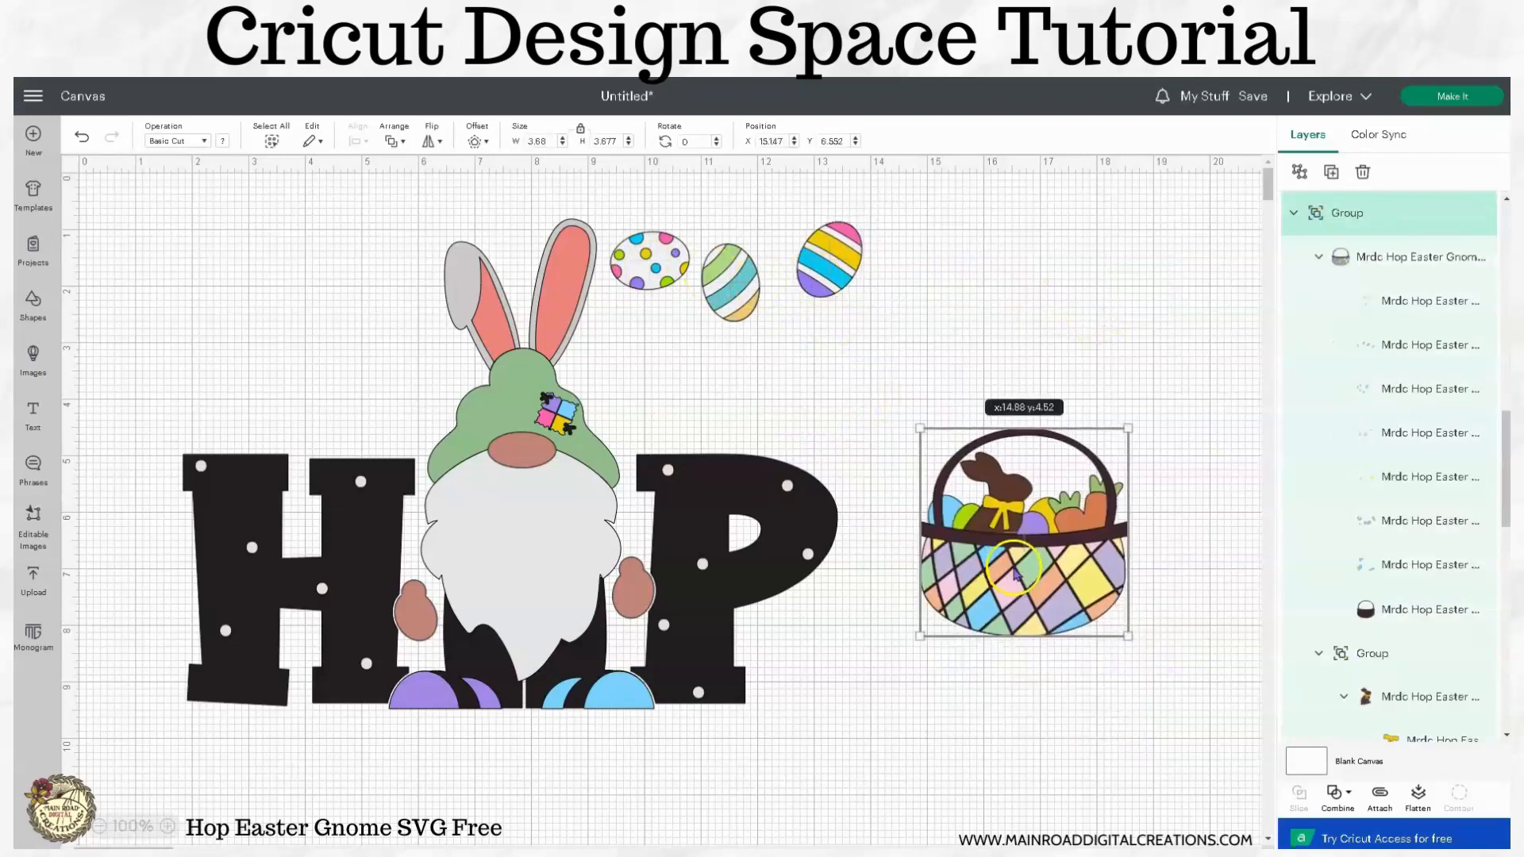
pyautogui.click(1301, 176)
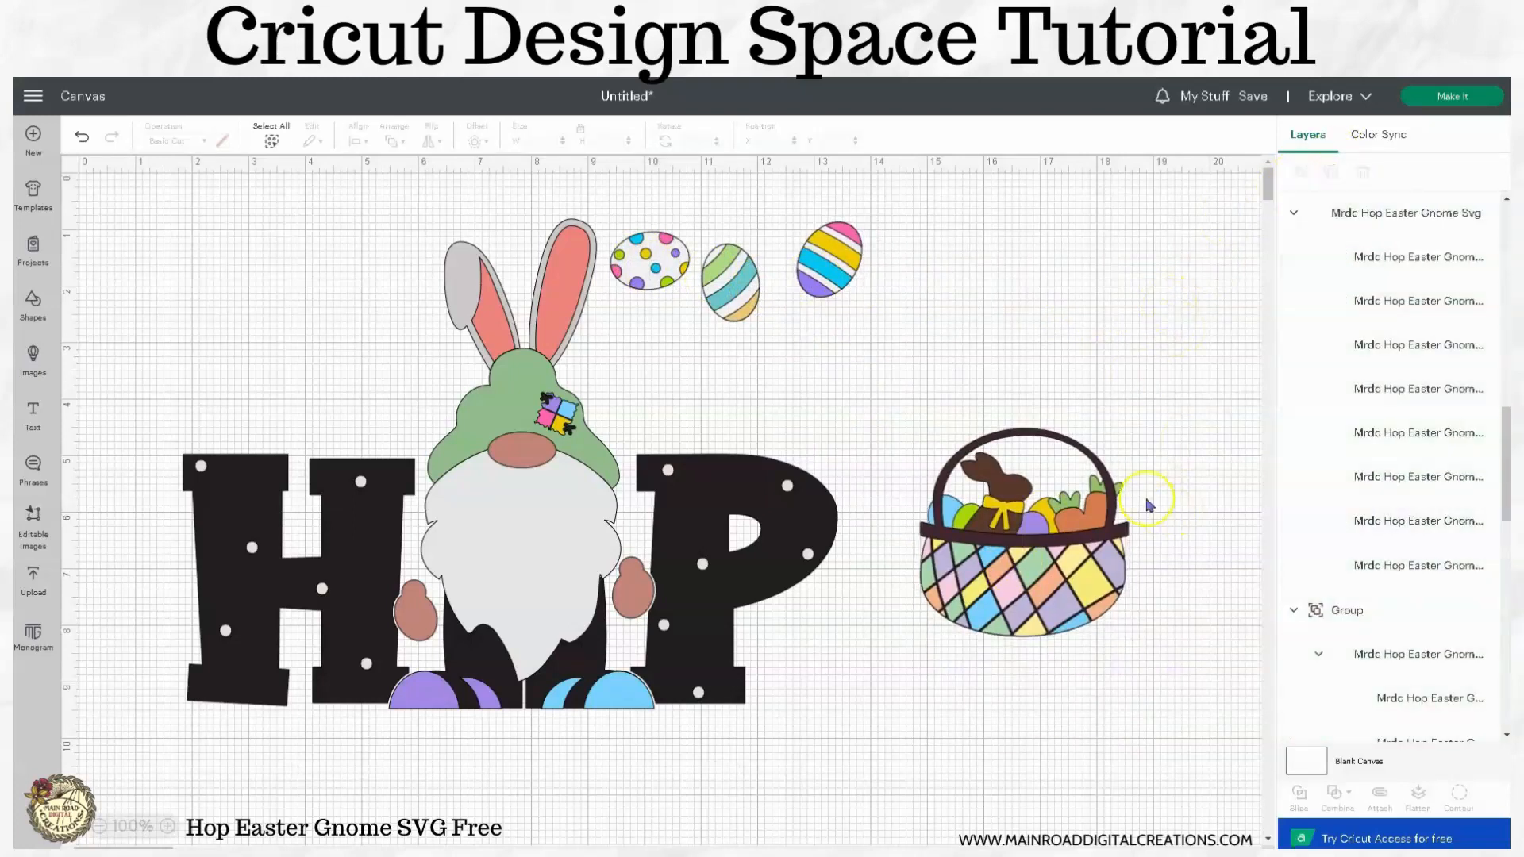
pyautogui.moveTo(1062, 443); pyautogui.dragTo(987, 637)
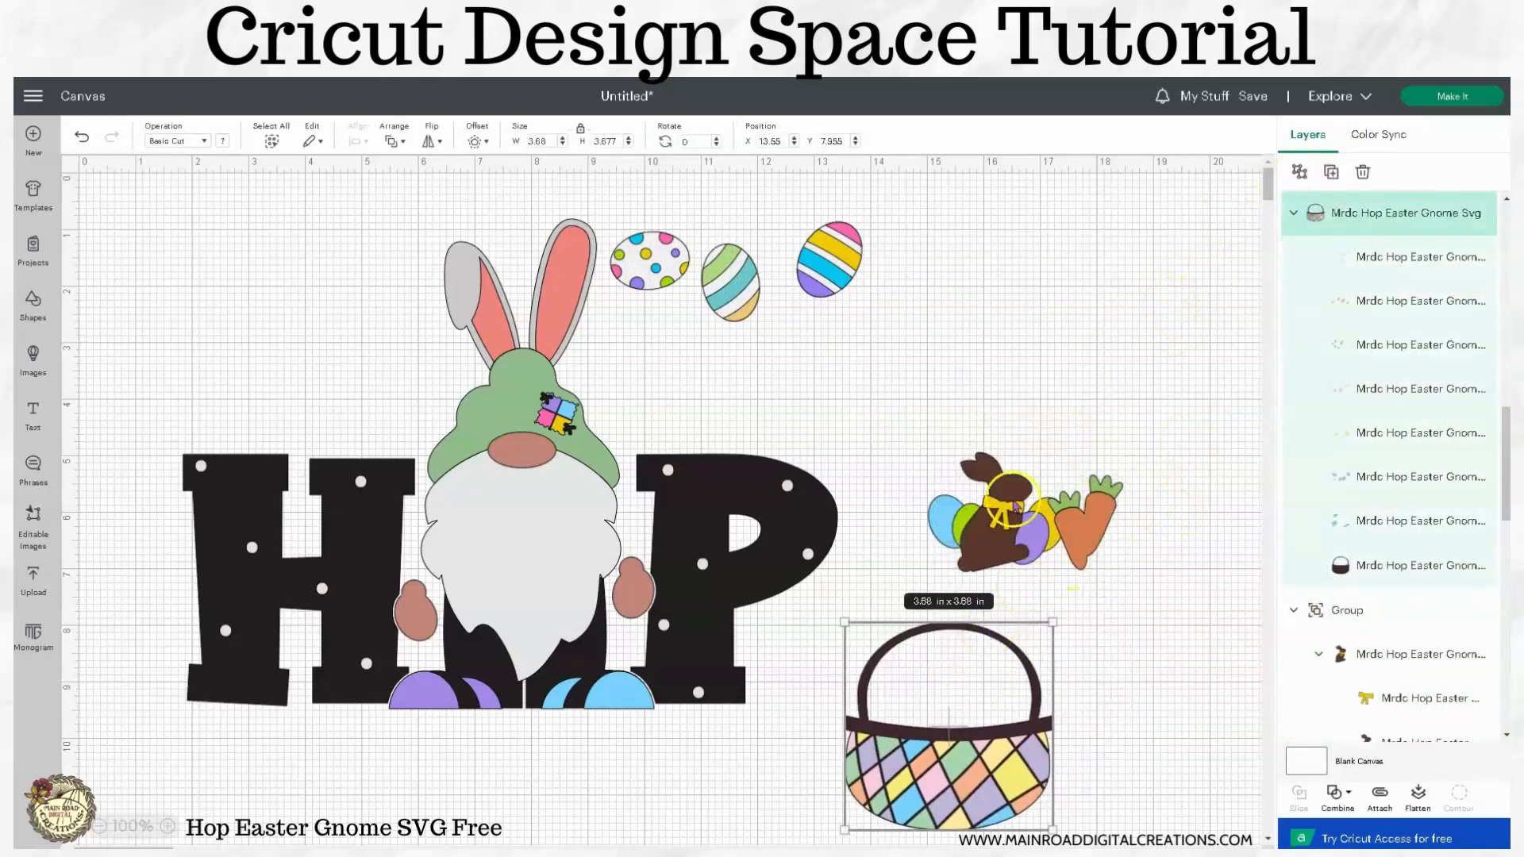
pyautogui.moveTo(1028, 590); pyautogui.dragTo(1032, 442)
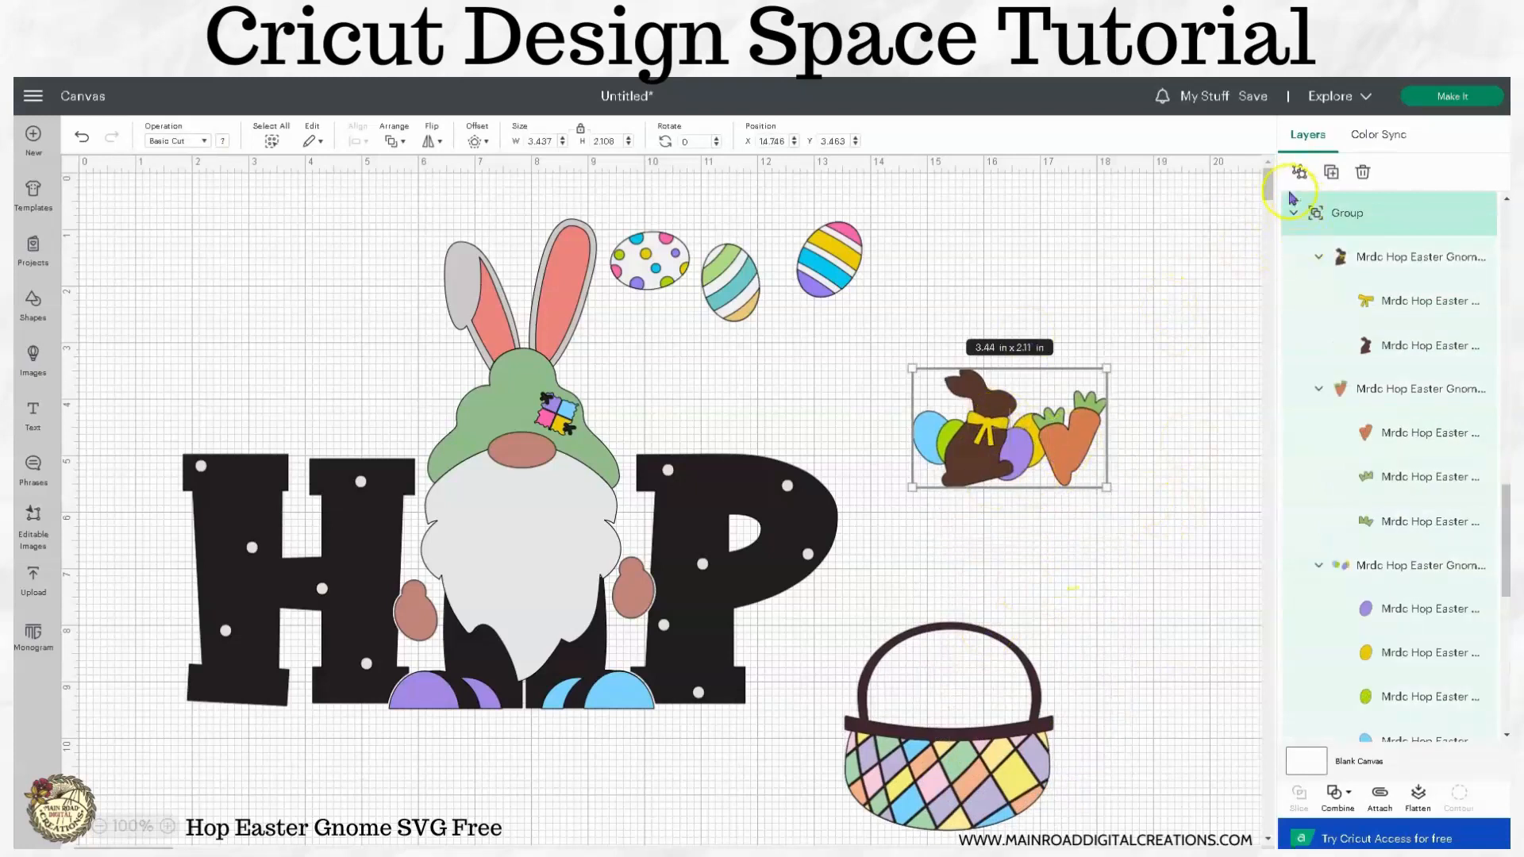
# Shift the basket contents slightly up and left and ungroup them into bunny, carrots and plain eggs.
pyautogui.click(1134, 470)
pyautogui.moveTo(1070, 441); pyautogui.dragTo(988, 415)
pyautogui.click(1062, 483)
pyautogui.click(999, 419)
pyautogui.rightClick(998, 419)
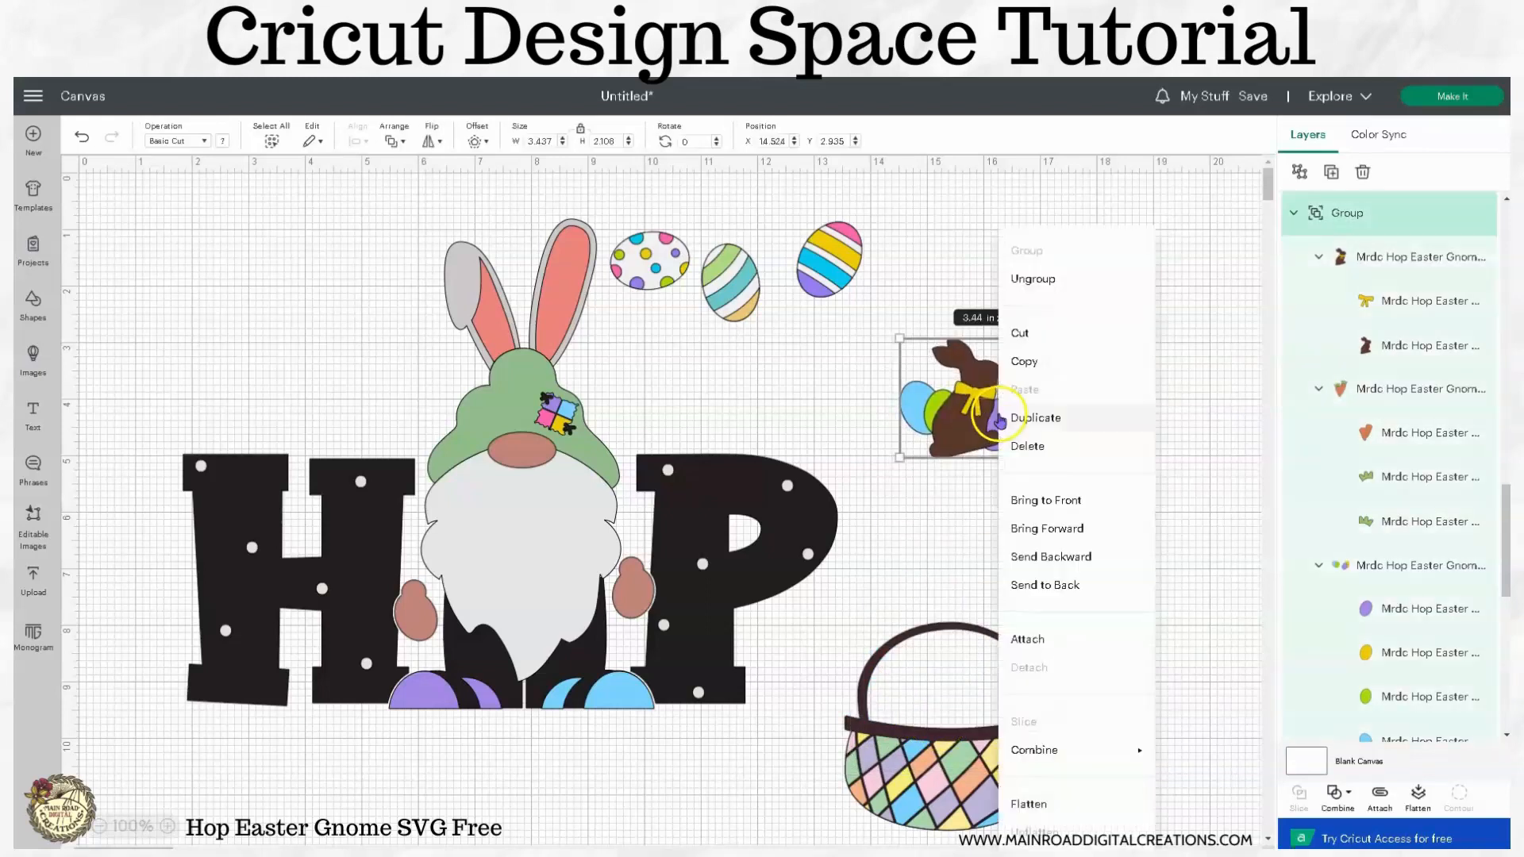
pyautogui.click(1043, 281)
pyautogui.click(1154, 497)
# Place the chocolate bunny inside the basket so it sits behind the basket's front.
pyautogui.moveTo(978, 421); pyautogui.dragTo(937, 727)
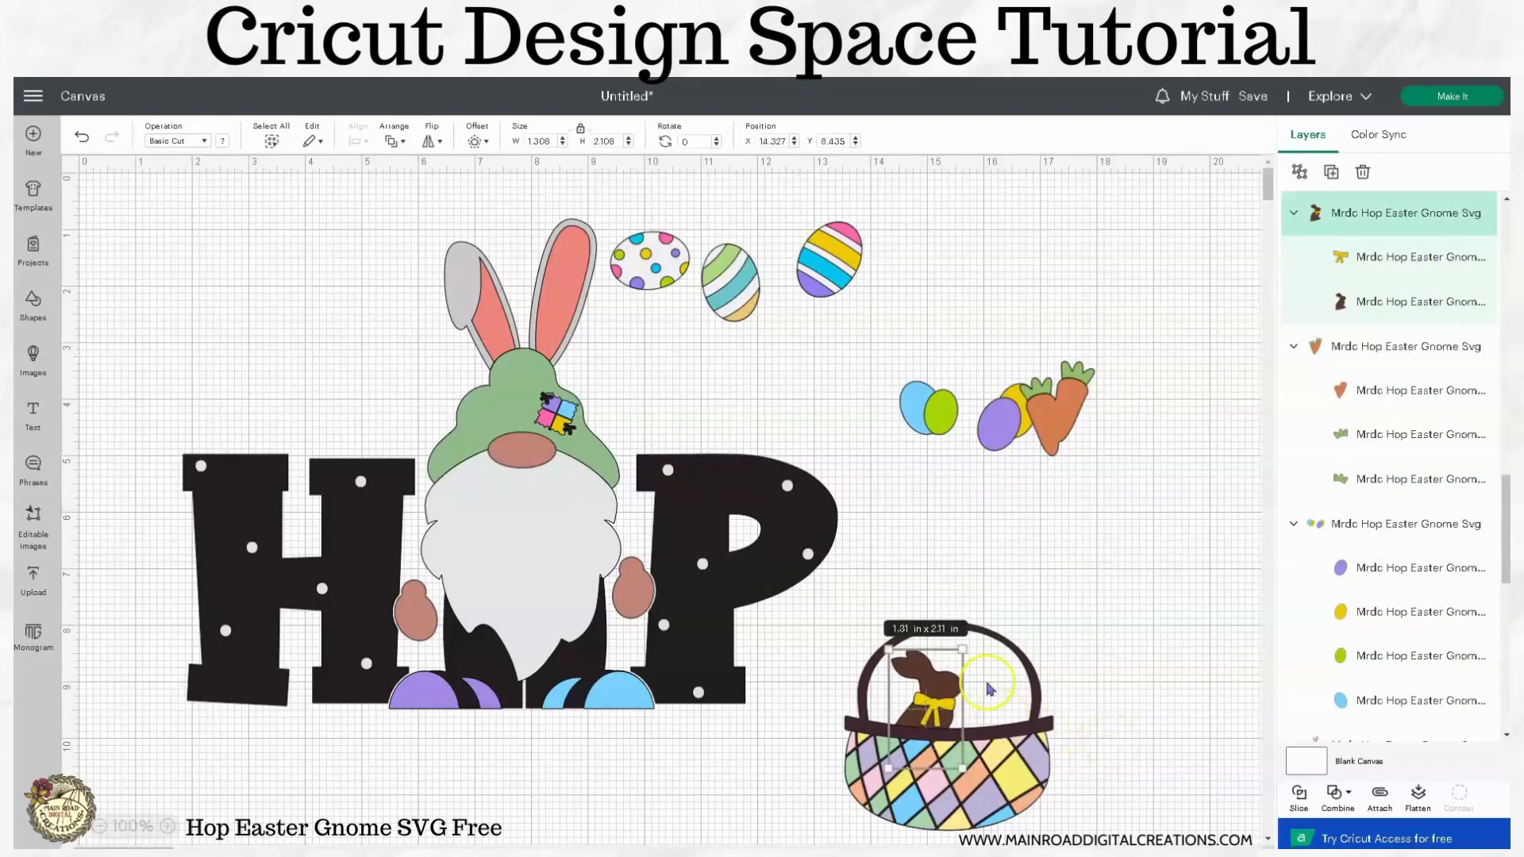
pyautogui.click(1056, 724)
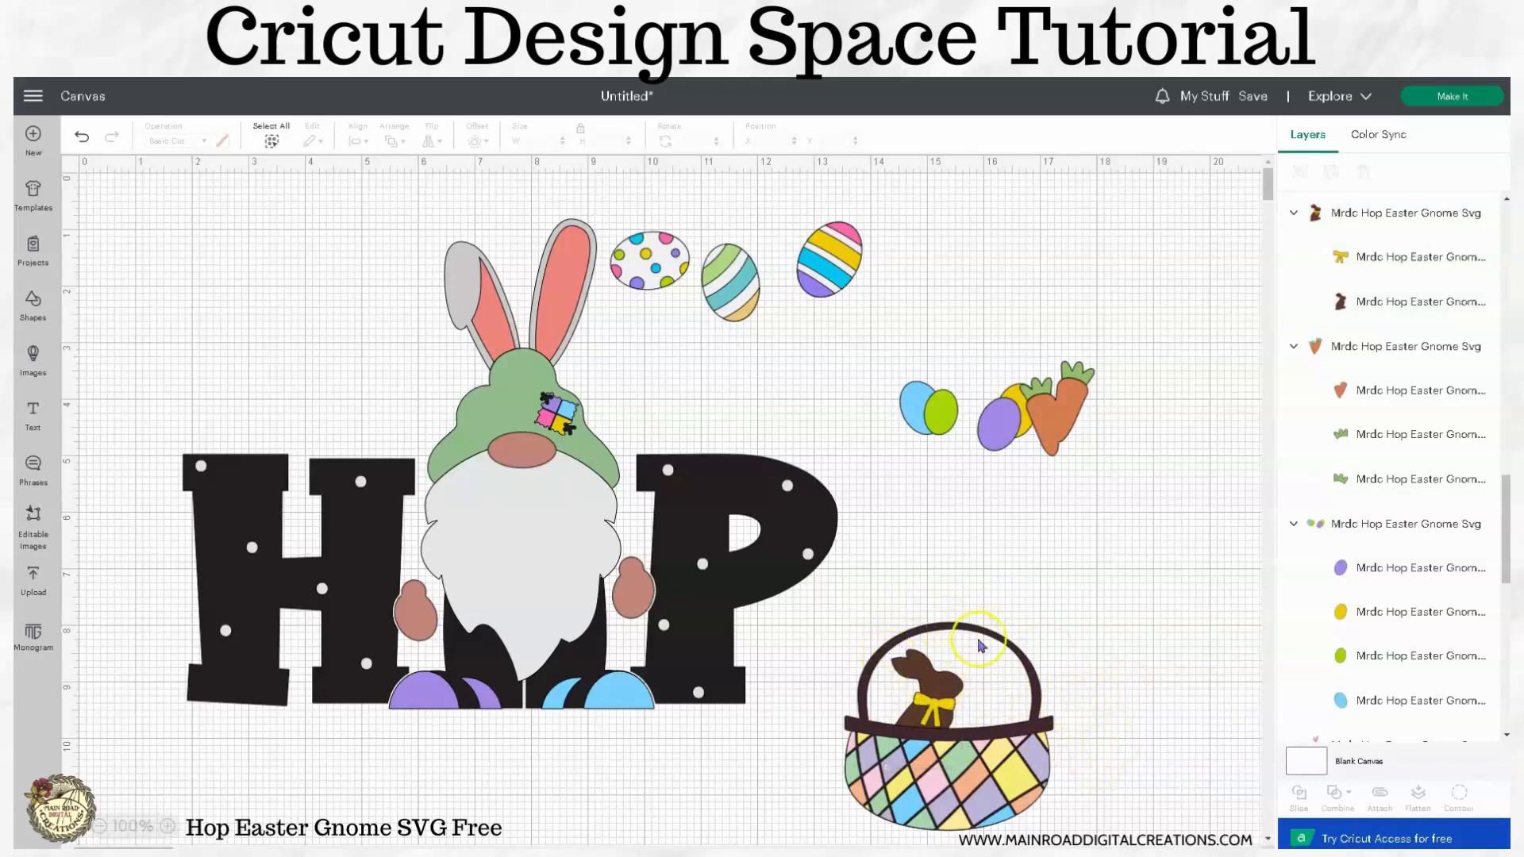
pyautogui.click(1011, 760)
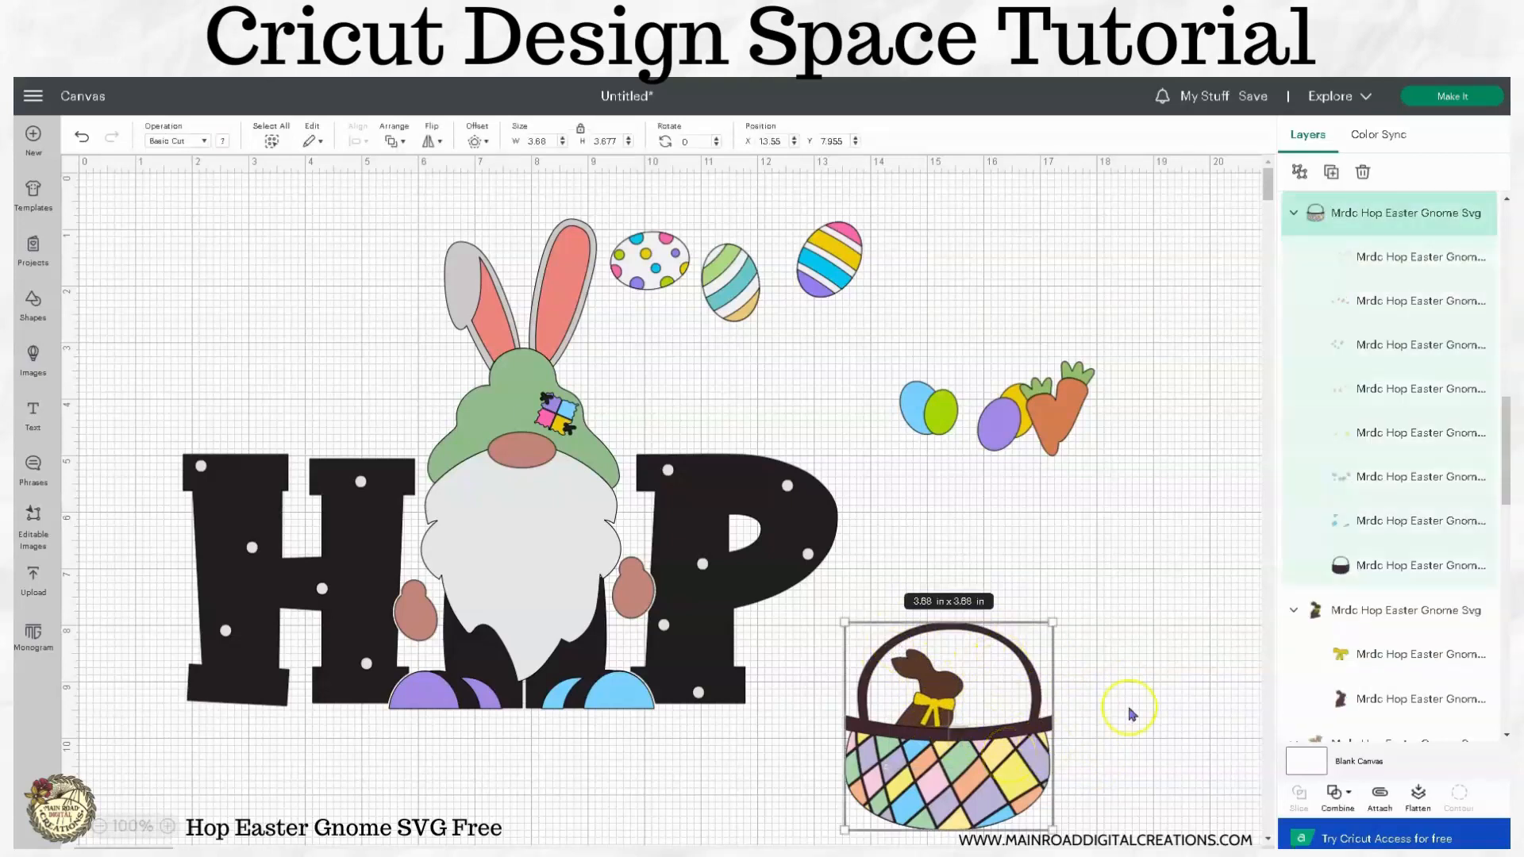
pyautogui.click(1113, 649)
# Move the basket up below the plain eggs and place the chocolate bunny to the right of its handle.
pyautogui.moveTo(947, 699); pyautogui.dragTo(985, 317)
pyautogui.moveTo(1063, 699); pyautogui.dragTo(982, 621)
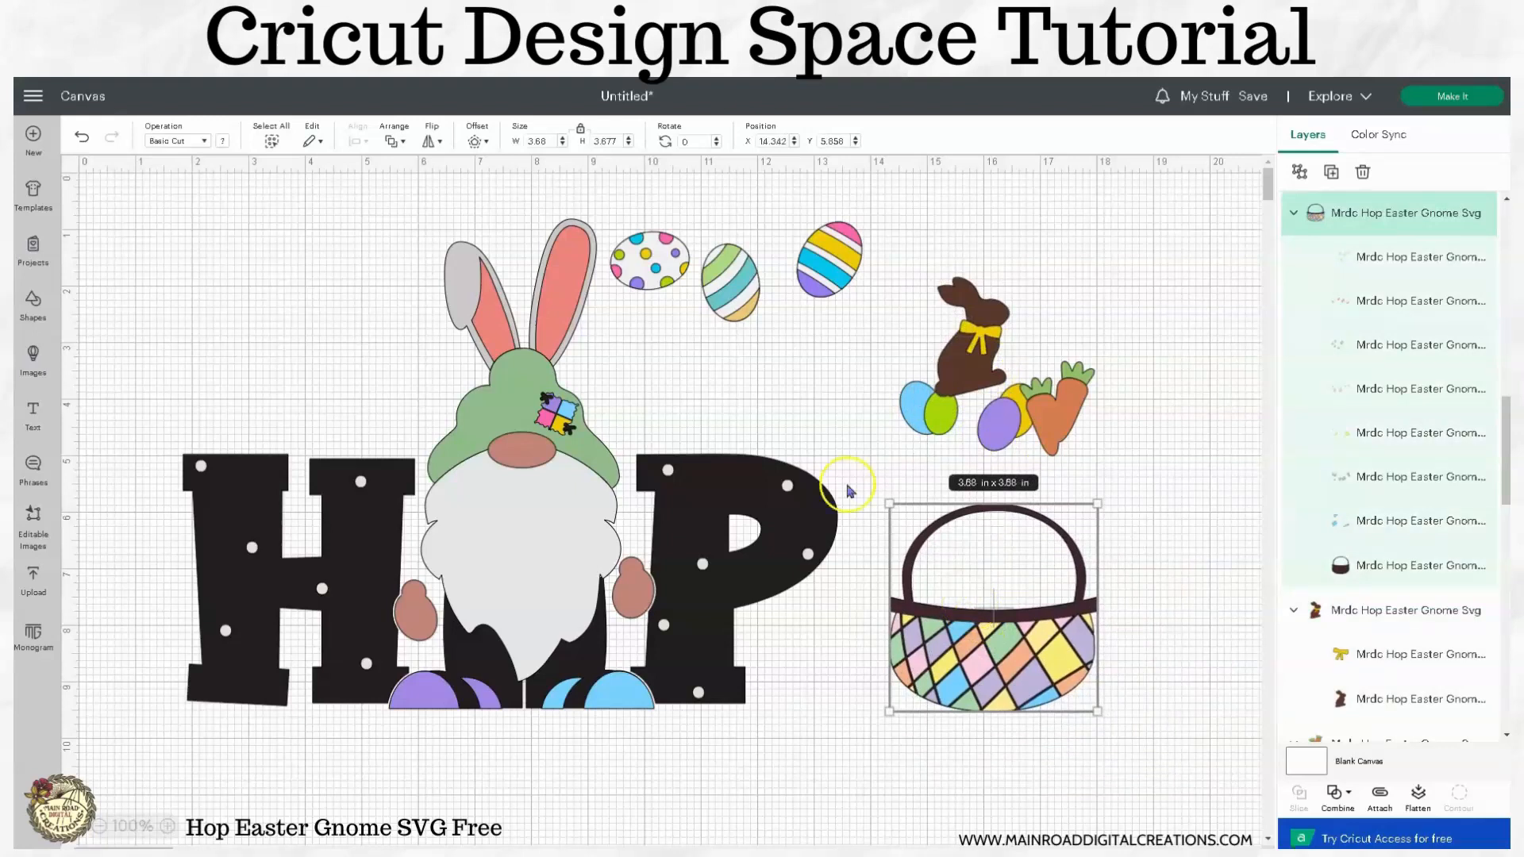
pyautogui.moveTo(989, 367); pyautogui.dragTo(1154, 562)
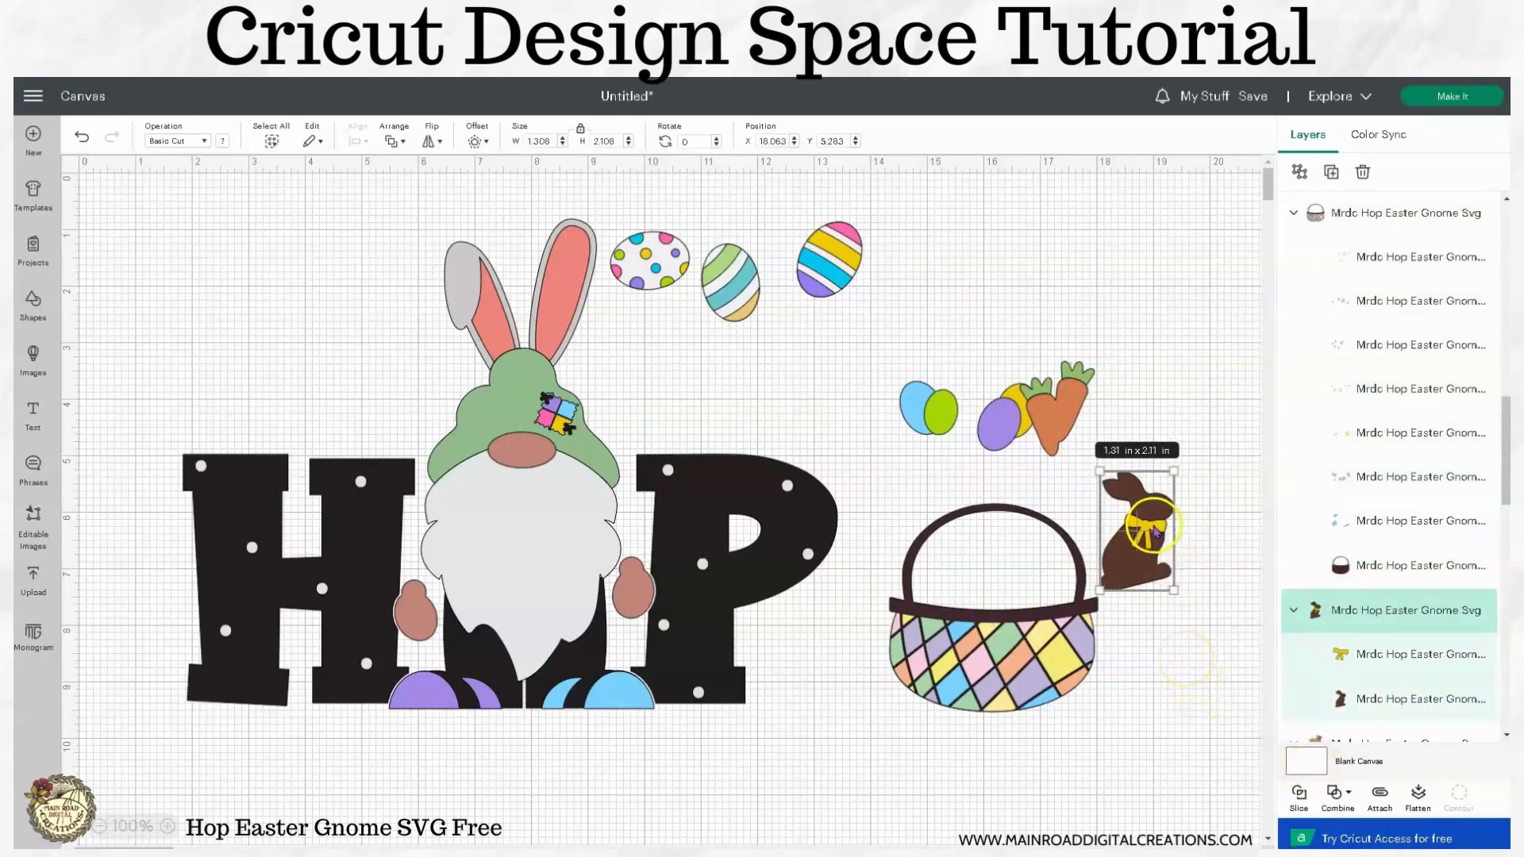
pyautogui.click(1183, 643)
pyautogui.click(1149, 535)
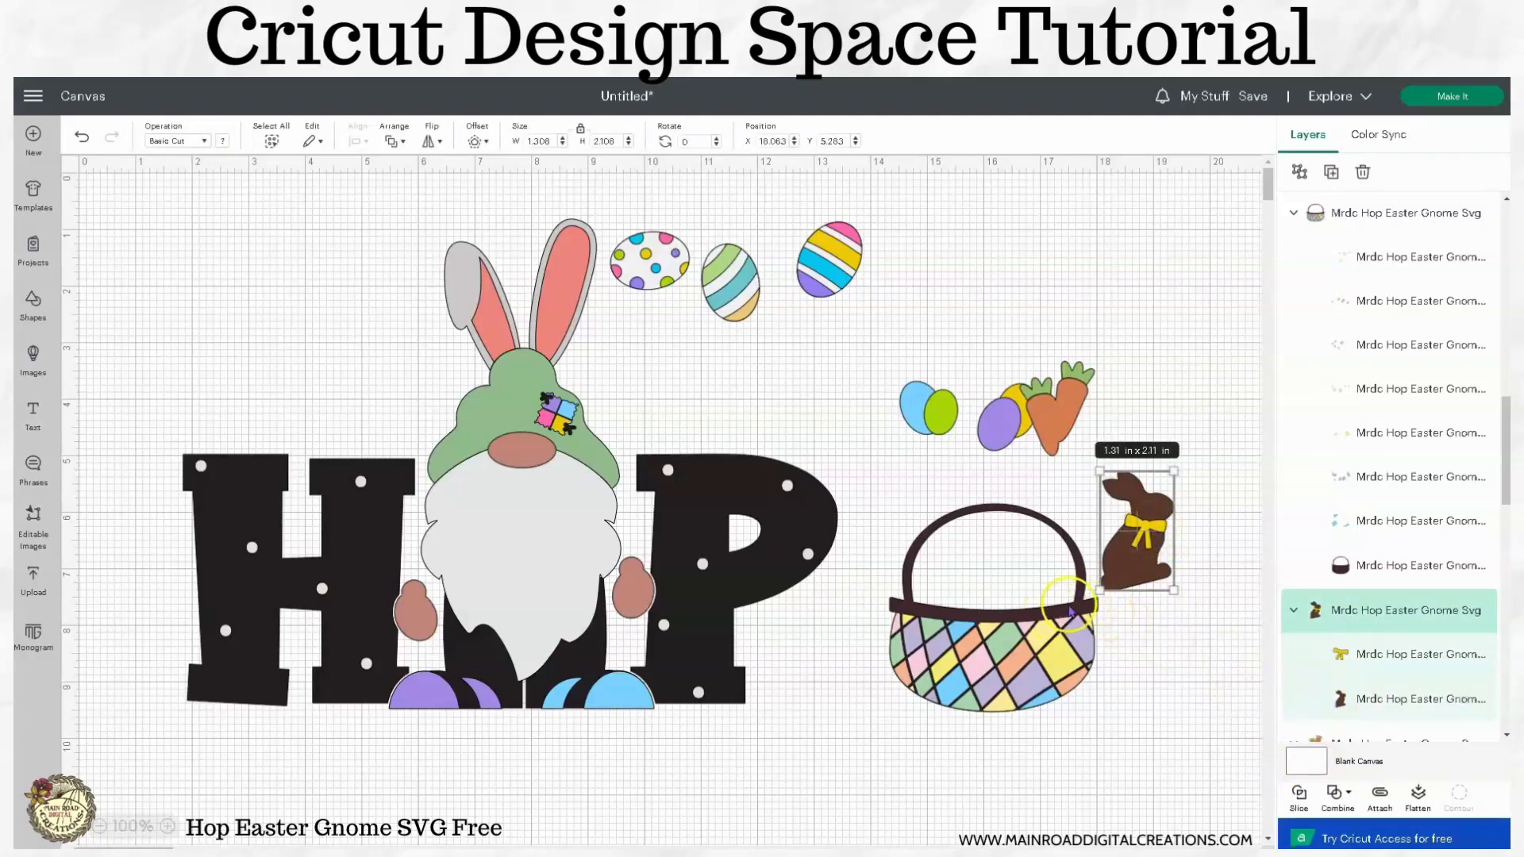
pyautogui.click(1210, 661)
pyautogui.moveTo(1139, 538); pyautogui.dragTo(1154, 510)
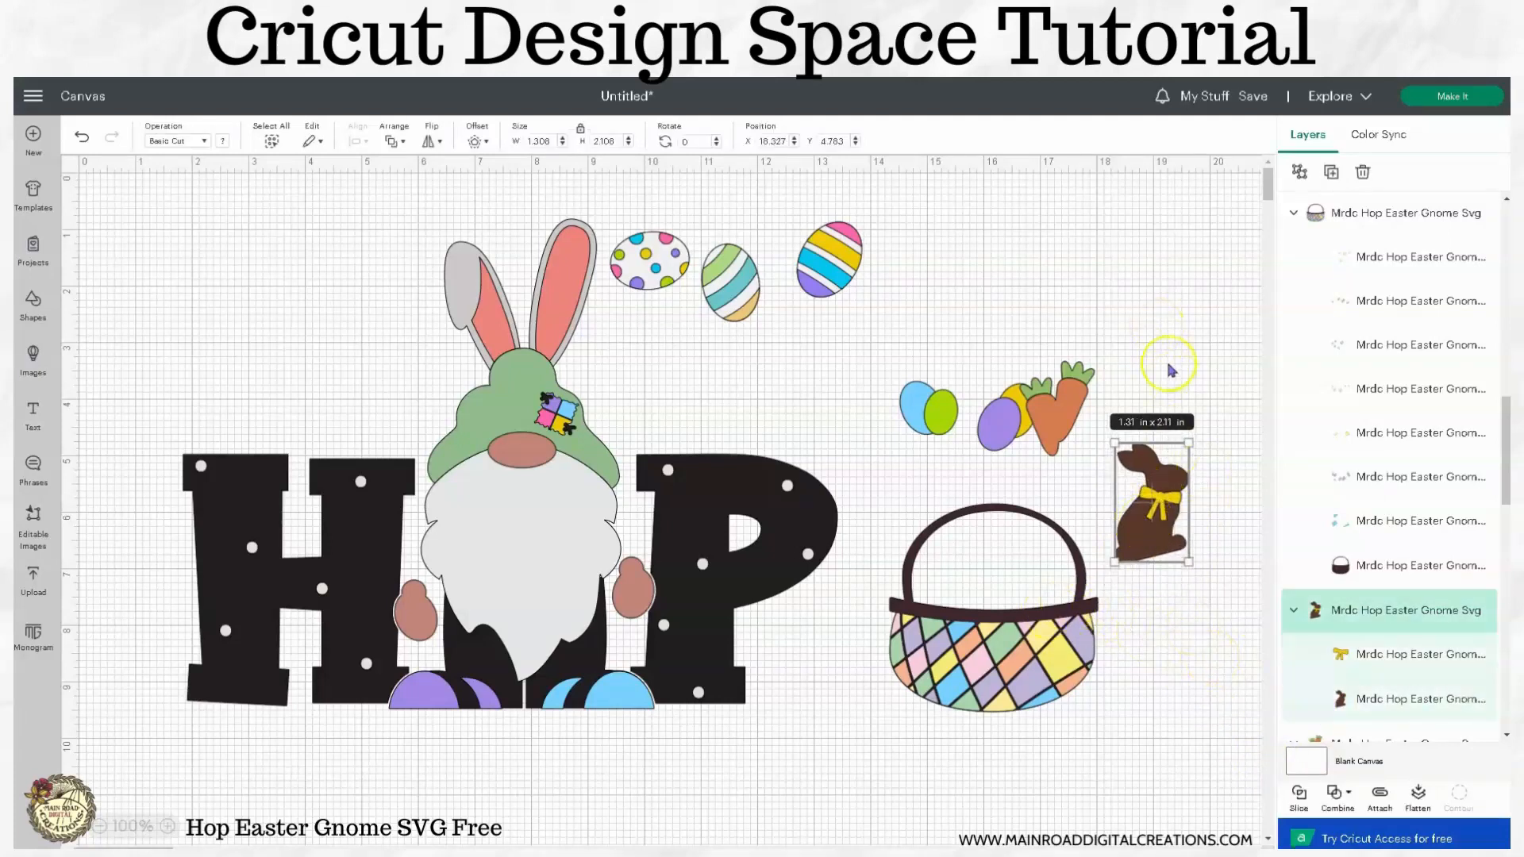
# Pull the carrots away from the plain eggs, placing them above the bunny, and nudge the eggs left.
pyautogui.moveTo(1066, 418); pyautogui.dragTo(1096, 387)
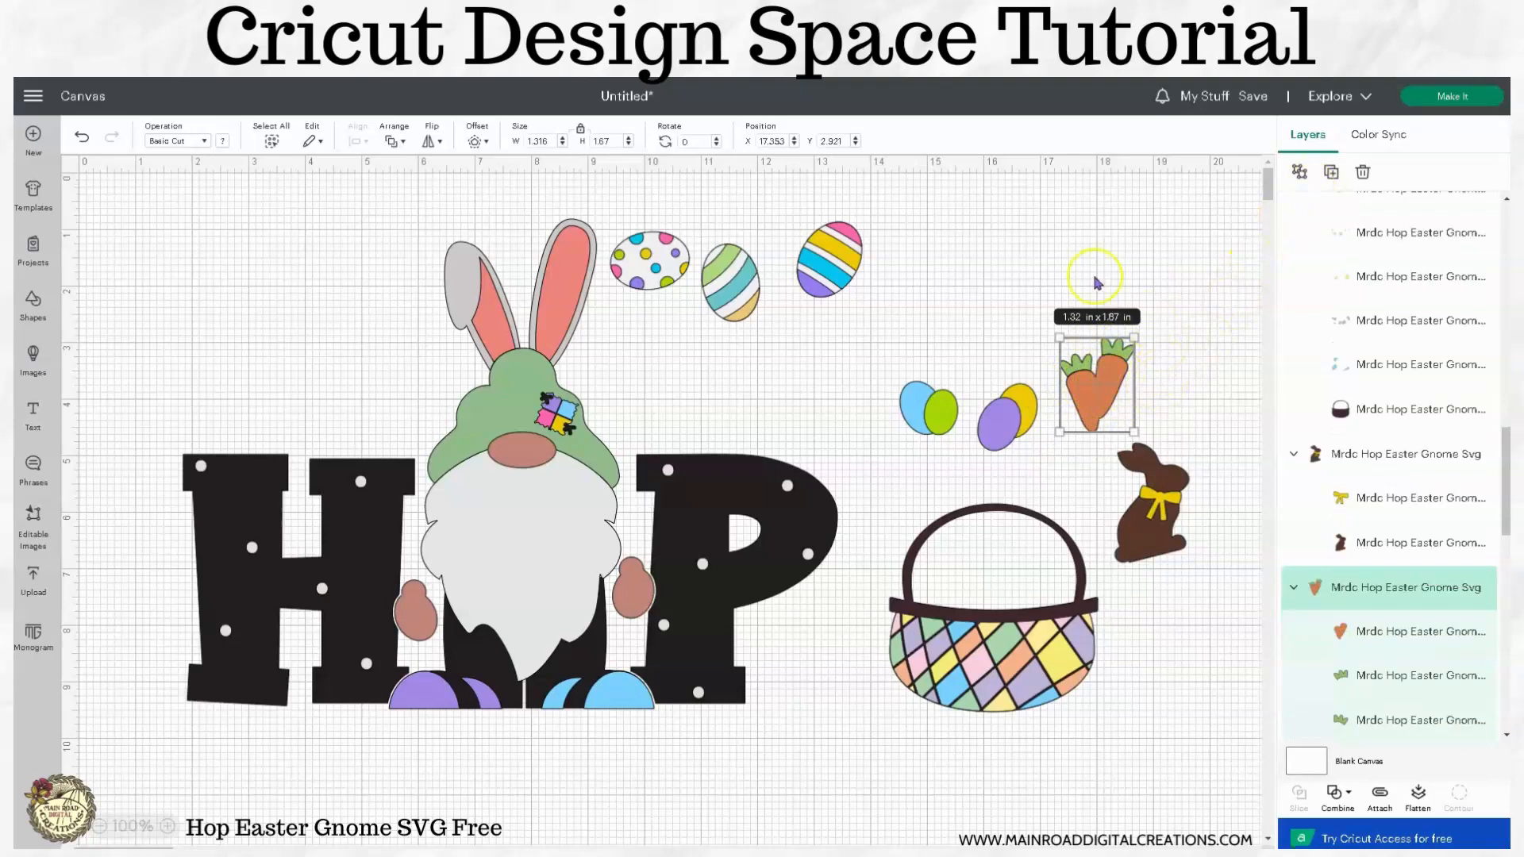
pyautogui.click(1155, 387)
pyautogui.moveTo(994, 427); pyautogui.dragTo(981, 424)
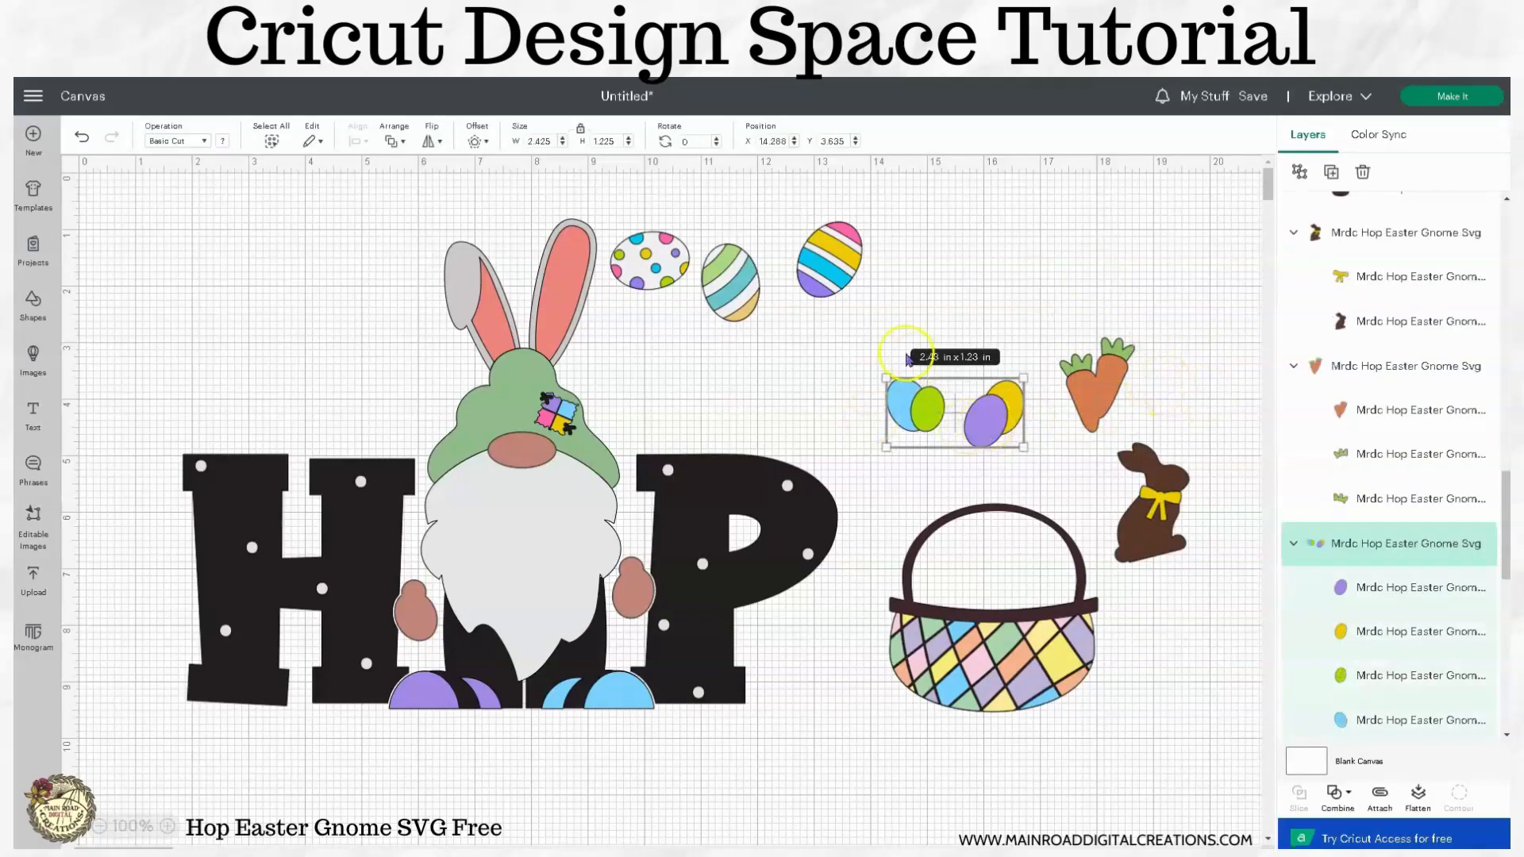
pyautogui.click(1042, 656)
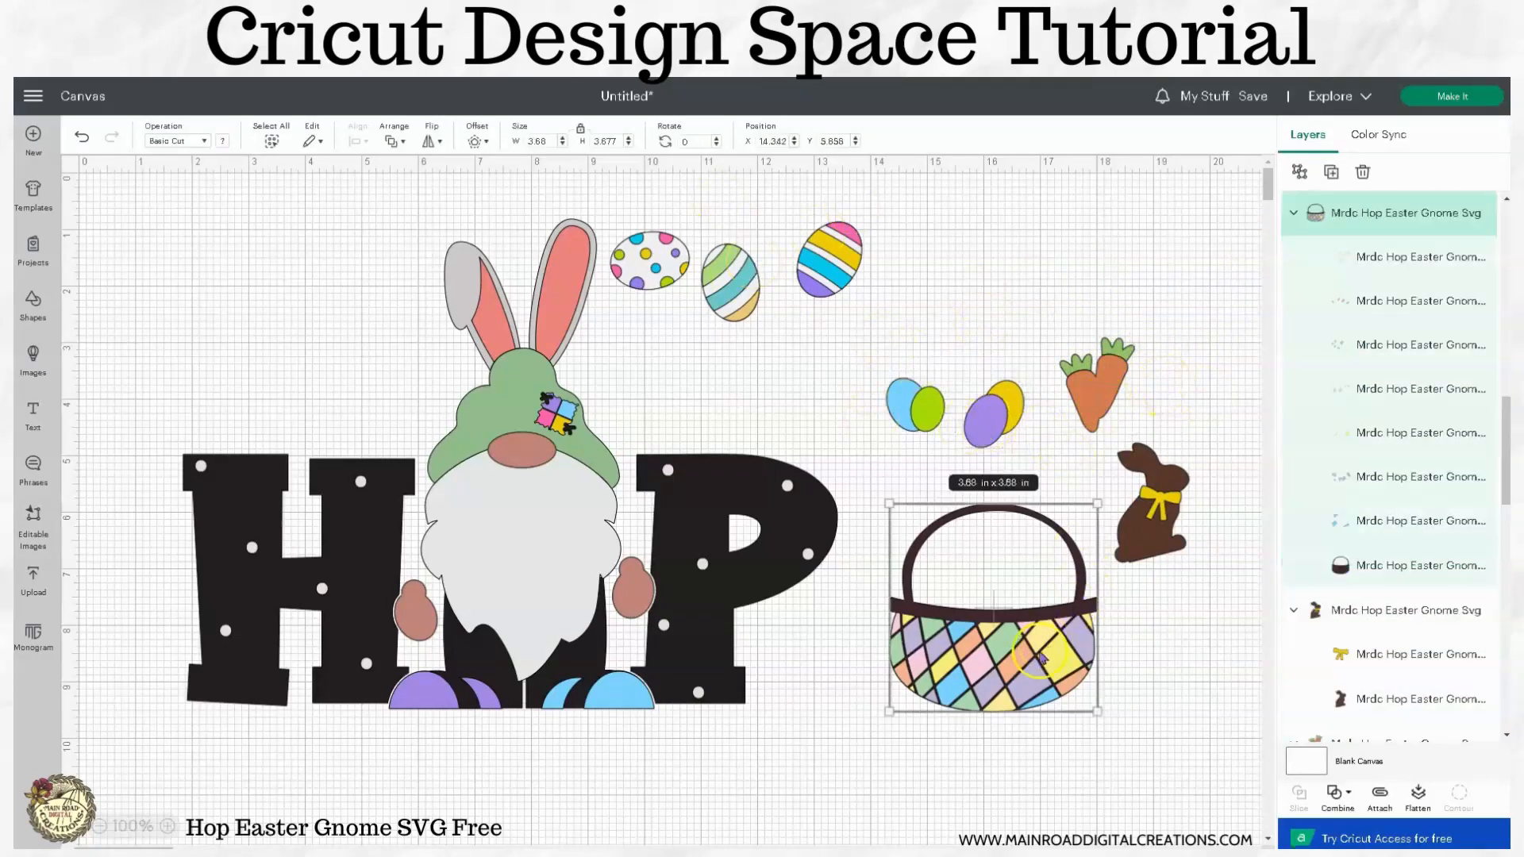
# Move the gnome and HOP lettering to the canvas origin and bring the basket closer to the letter P.
pyautogui.moveTo(753, 764); pyautogui.dragTo(291, 380)
pyautogui.moveTo(642, 516); pyautogui.dragTo(499, 459)
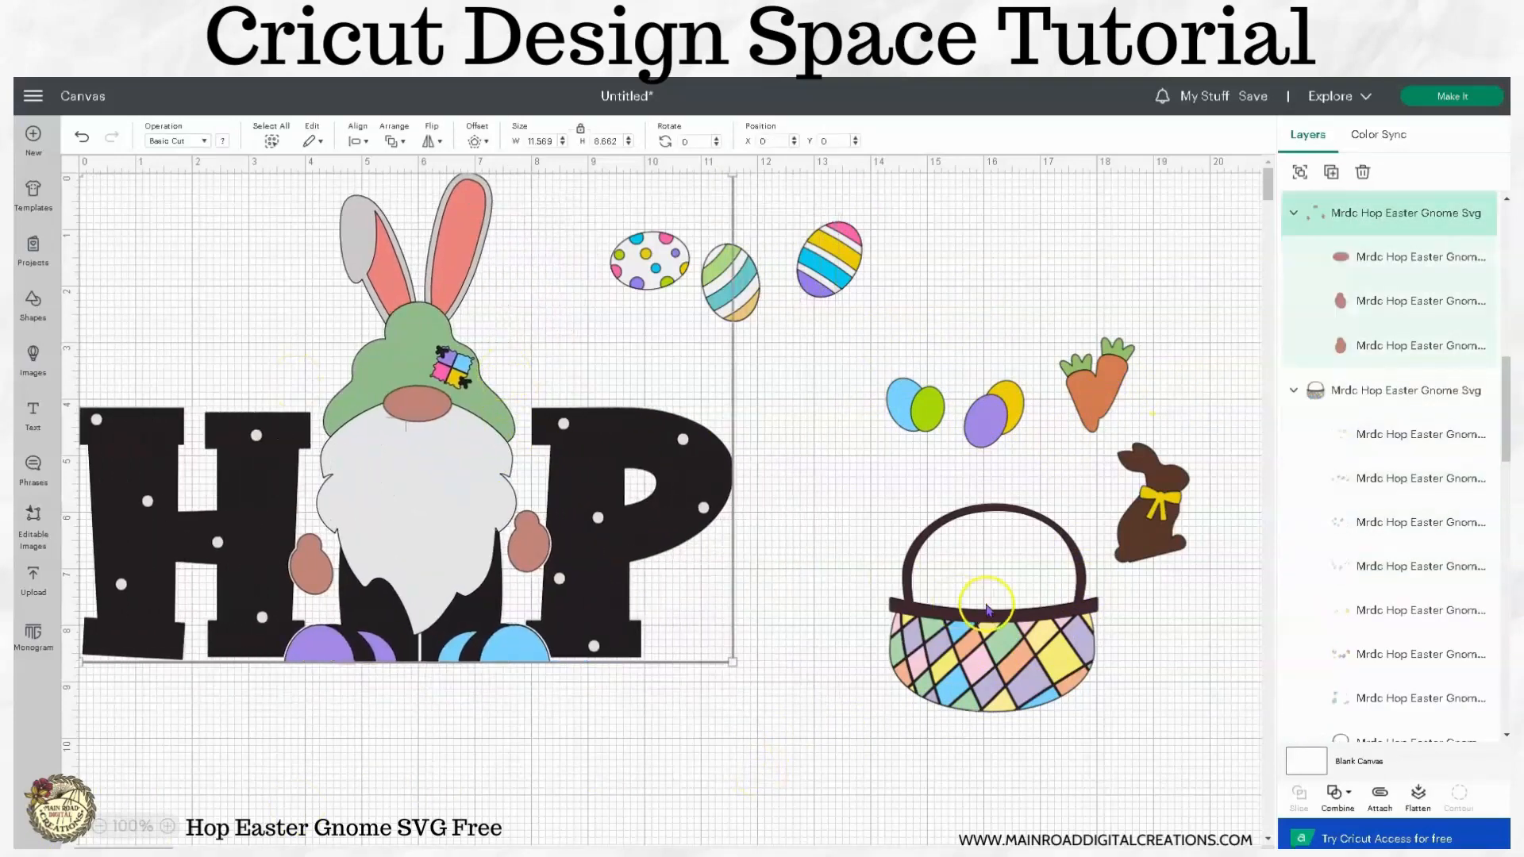
pyautogui.moveTo(983, 630); pyautogui.dragTo(899, 645)
pyautogui.click(167, 826)
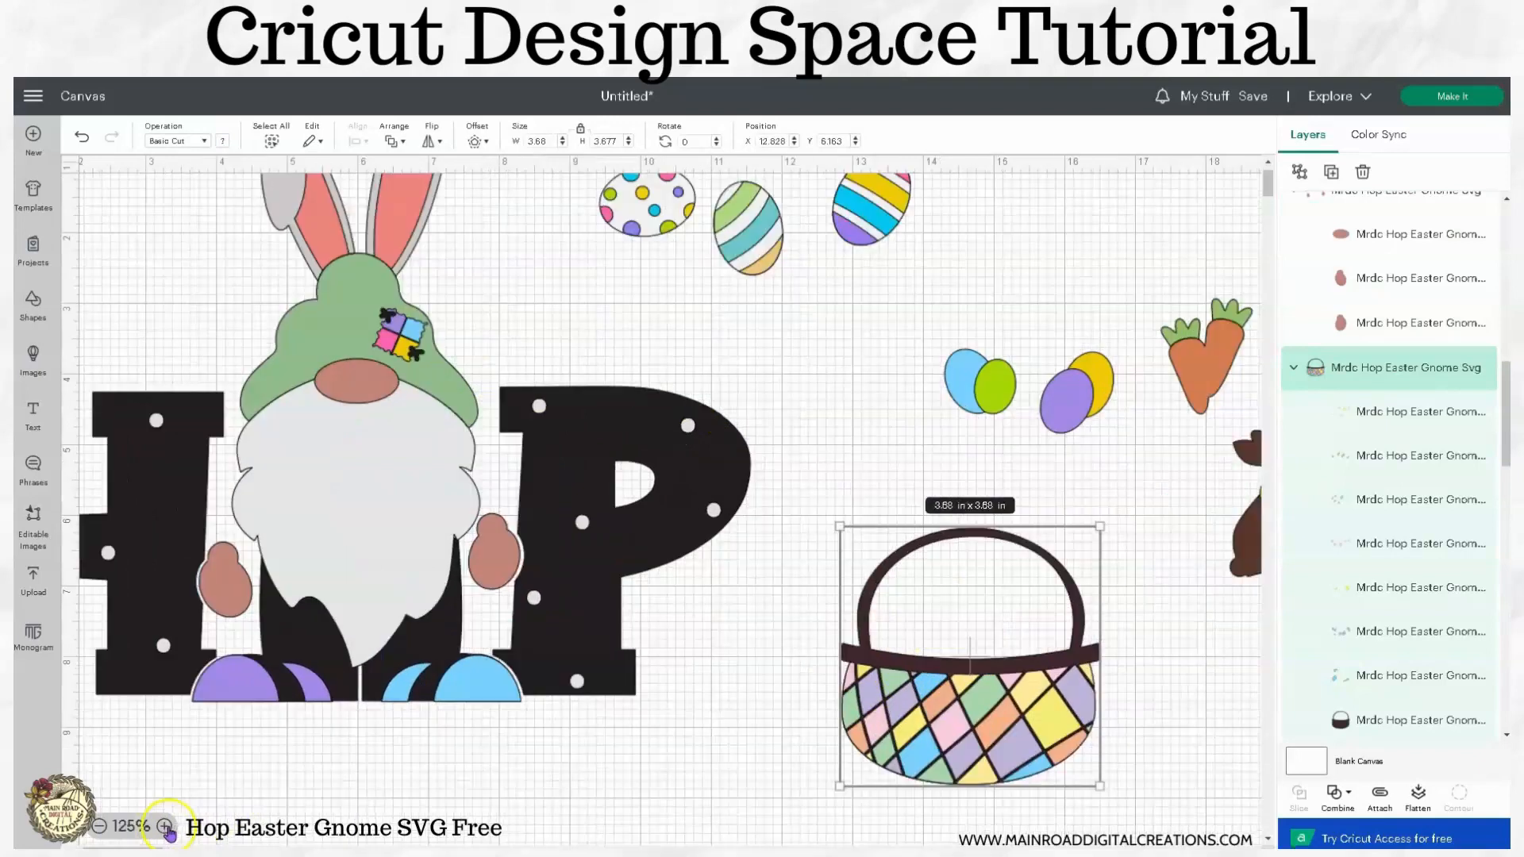
pyautogui.moveTo(967, 737); pyautogui.dragTo(917, 699)
pyautogui.click(1166, 633)
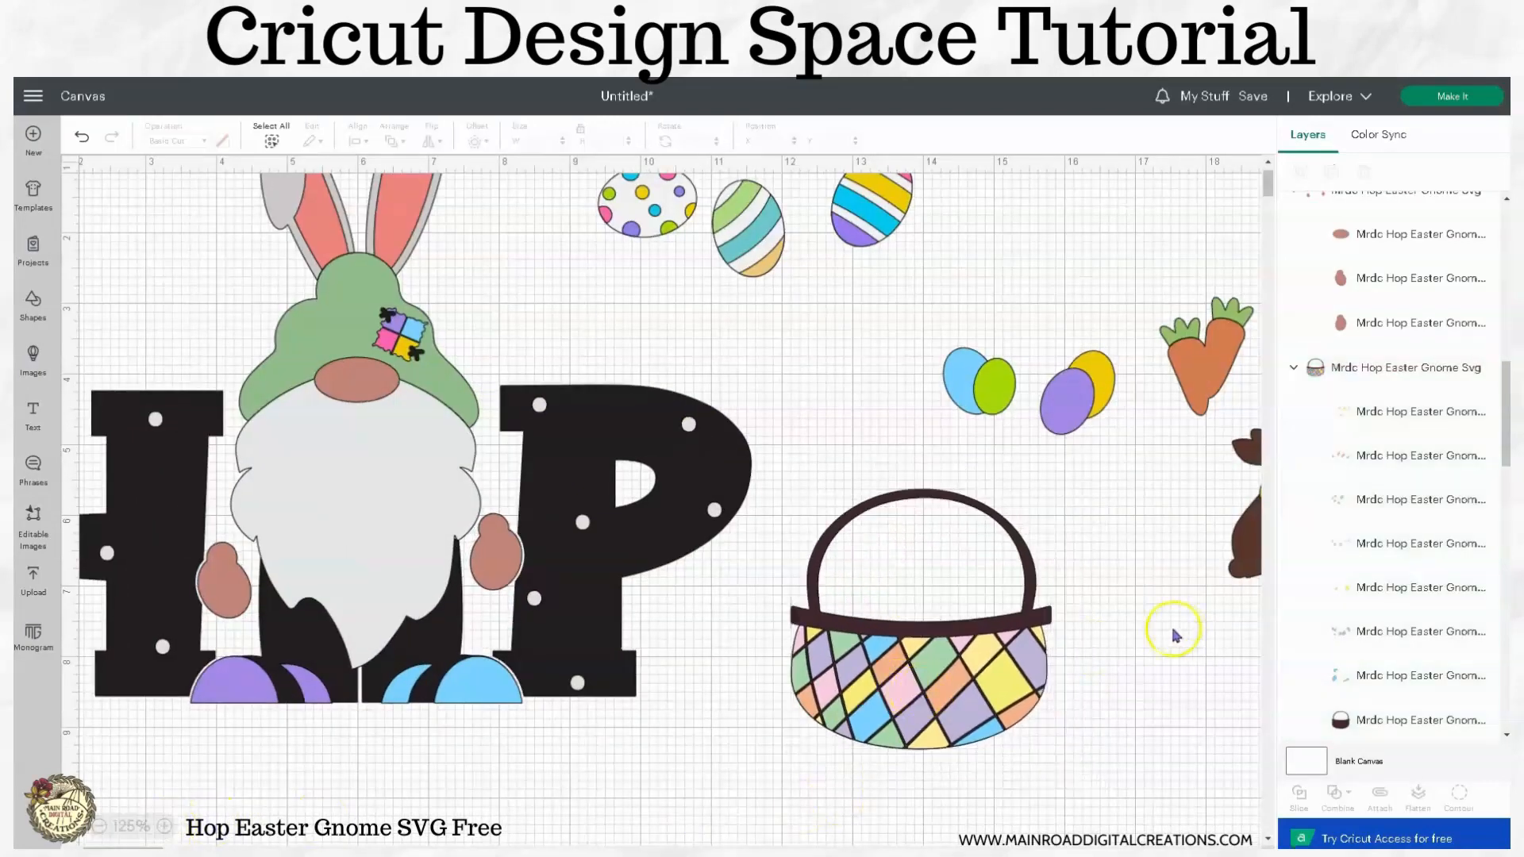
# Ungroup the basket into its dark base and separate colored patch layers.
pyautogui.moveTo(674, 719); pyautogui.dragTo(333, 401)
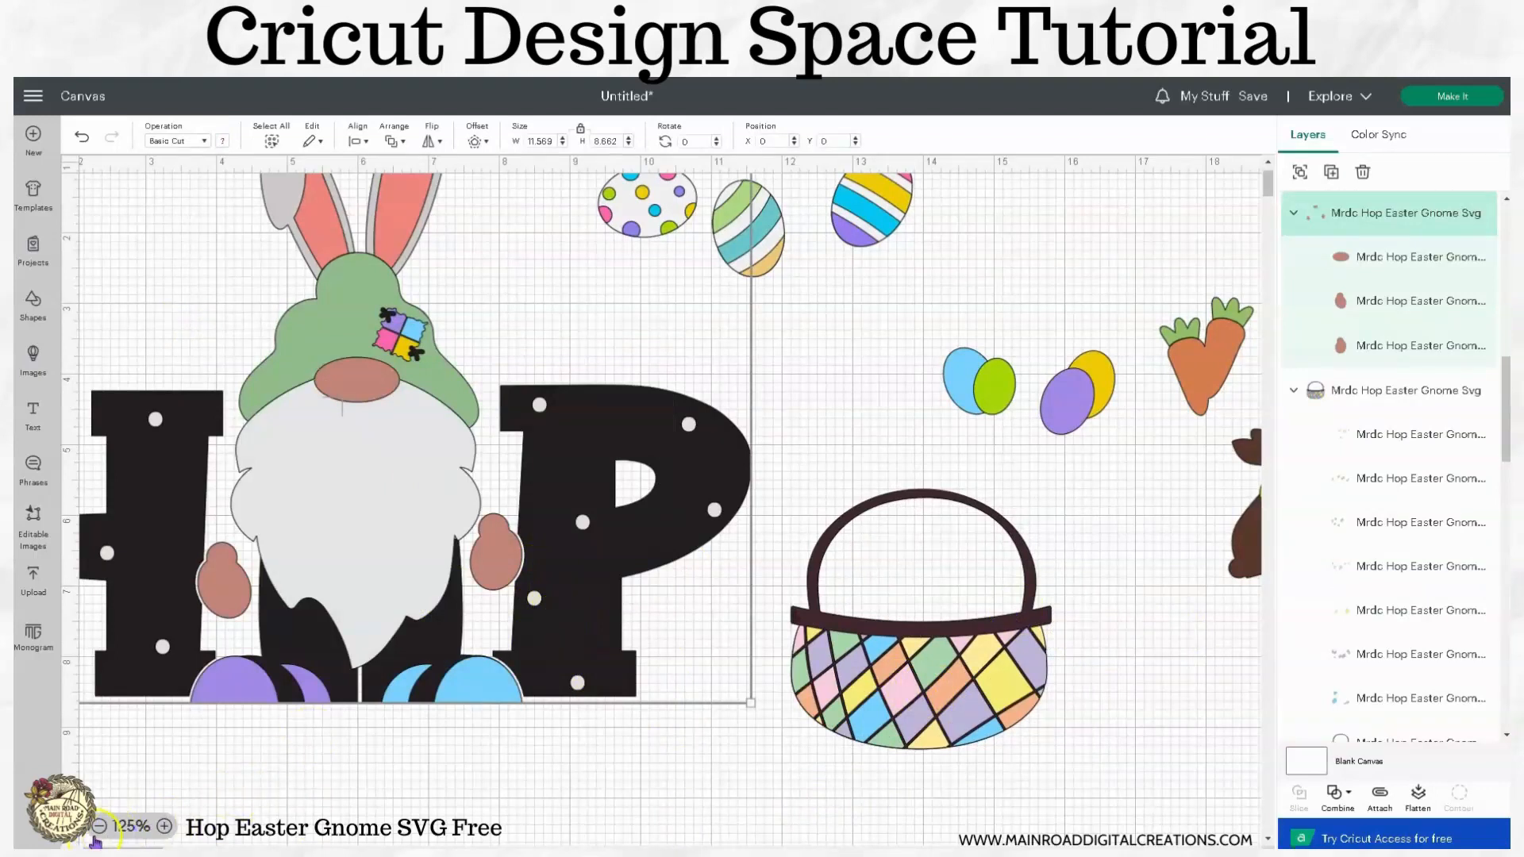
pyautogui.click(1082, 738)
pyautogui.click(992, 697)
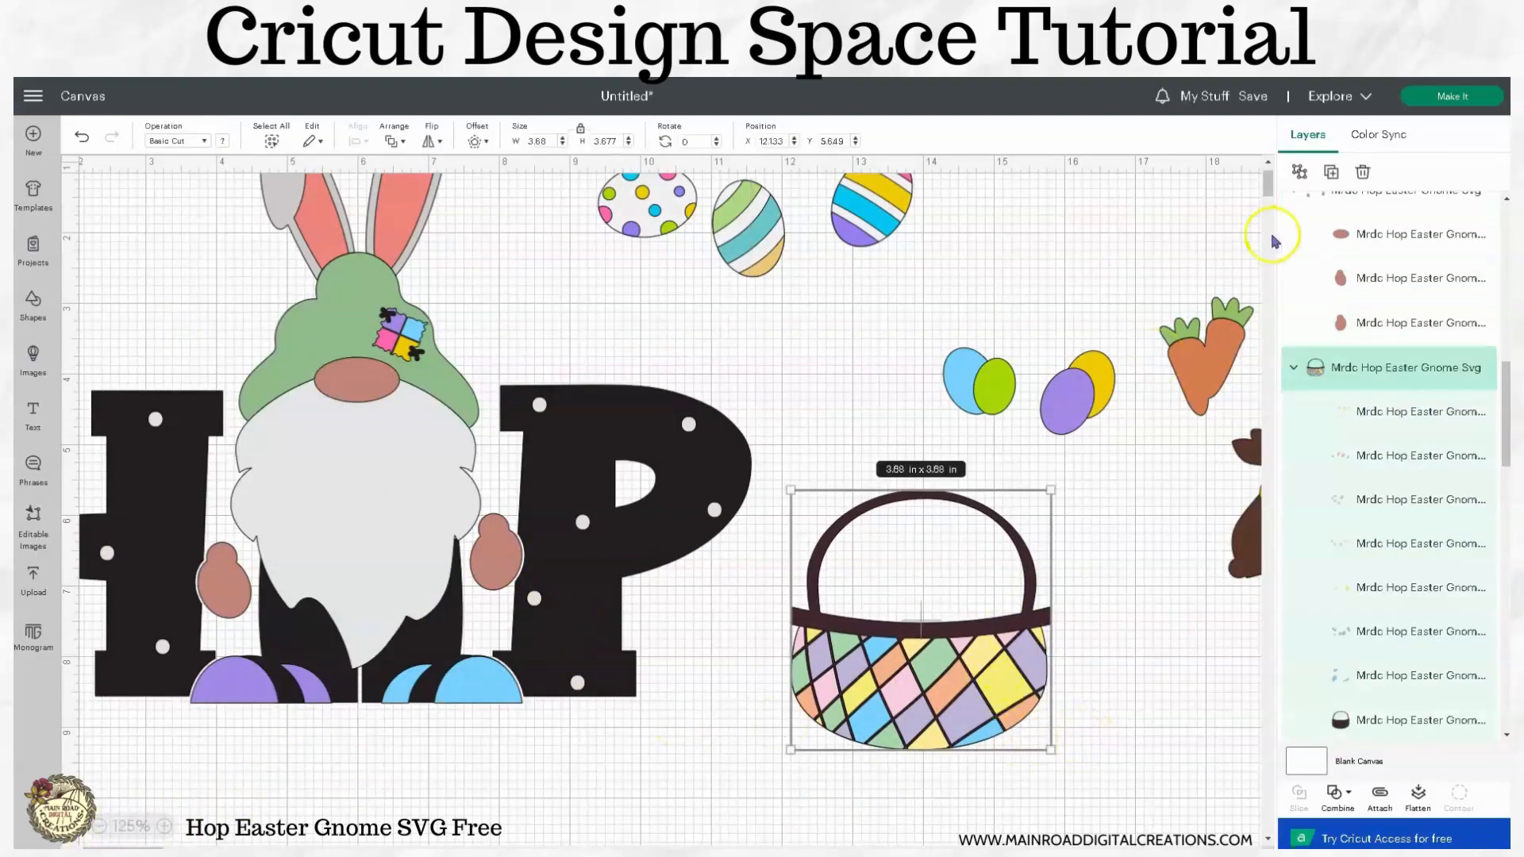
pyautogui.click(1300, 172)
pyautogui.click(1190, 556)
# Lift the dark basket base off the colored patches and place it above them, next to the carrots.
pyautogui.click(1008, 528)
pyautogui.moveTo(1008, 528); pyautogui.dragTo(1032, 341)
pyautogui.moveTo(909, 515); pyautogui.dragTo(1031, 476)
# Spread the yellow, orange and green basket patch layers away from the remaining colored patches.
pyautogui.click(1013, 699)
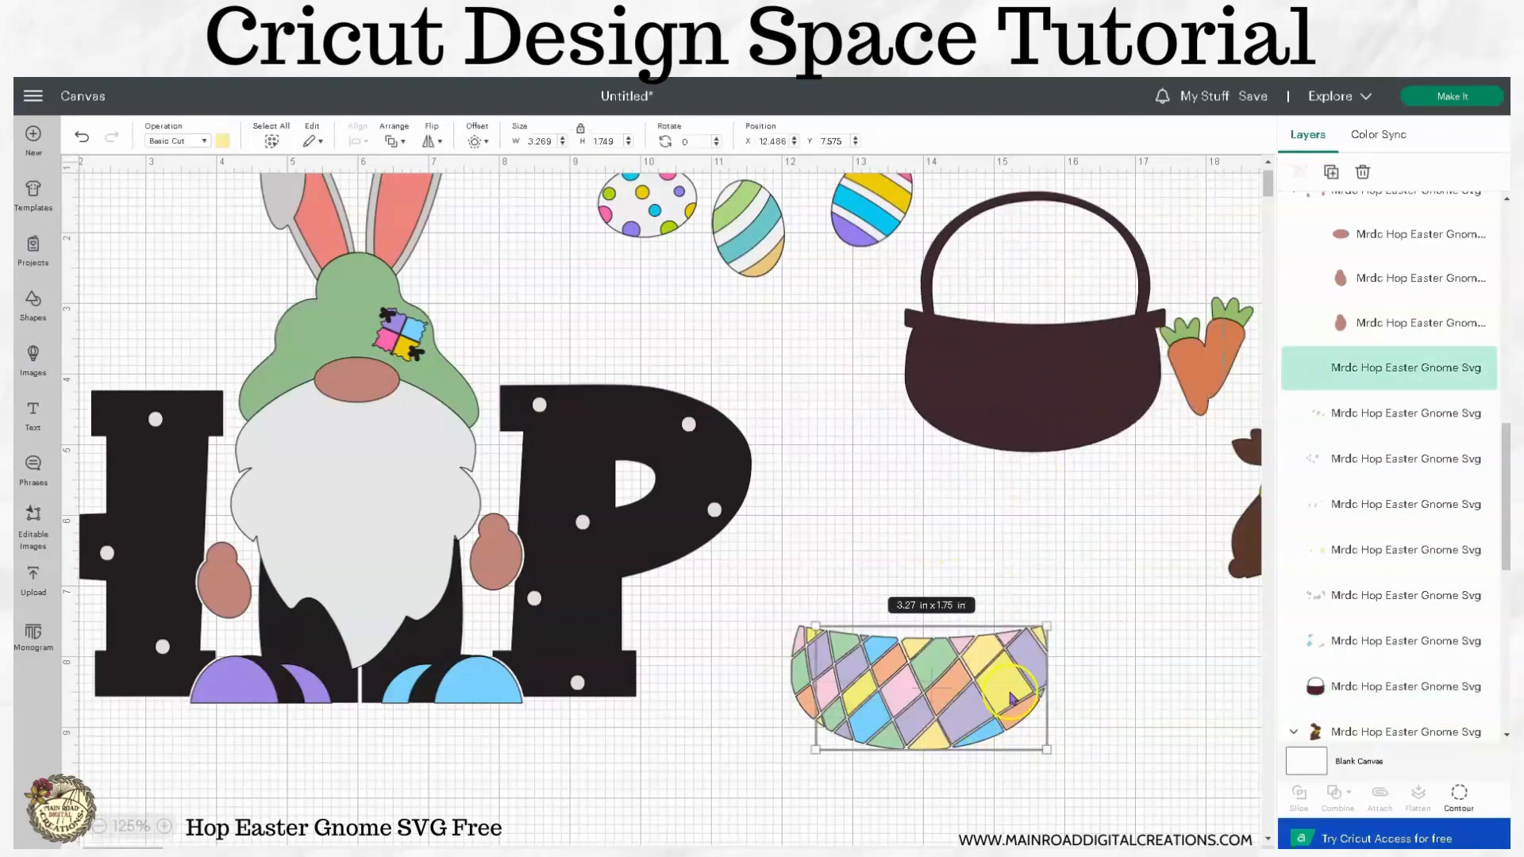
pyautogui.click(1123, 714)
pyautogui.moveTo(1007, 698); pyautogui.dragTo(1103, 563)
pyautogui.moveTo(1032, 672); pyautogui.dragTo(1189, 728)
pyautogui.moveTo(877, 656); pyautogui.dragTo(840, 501)
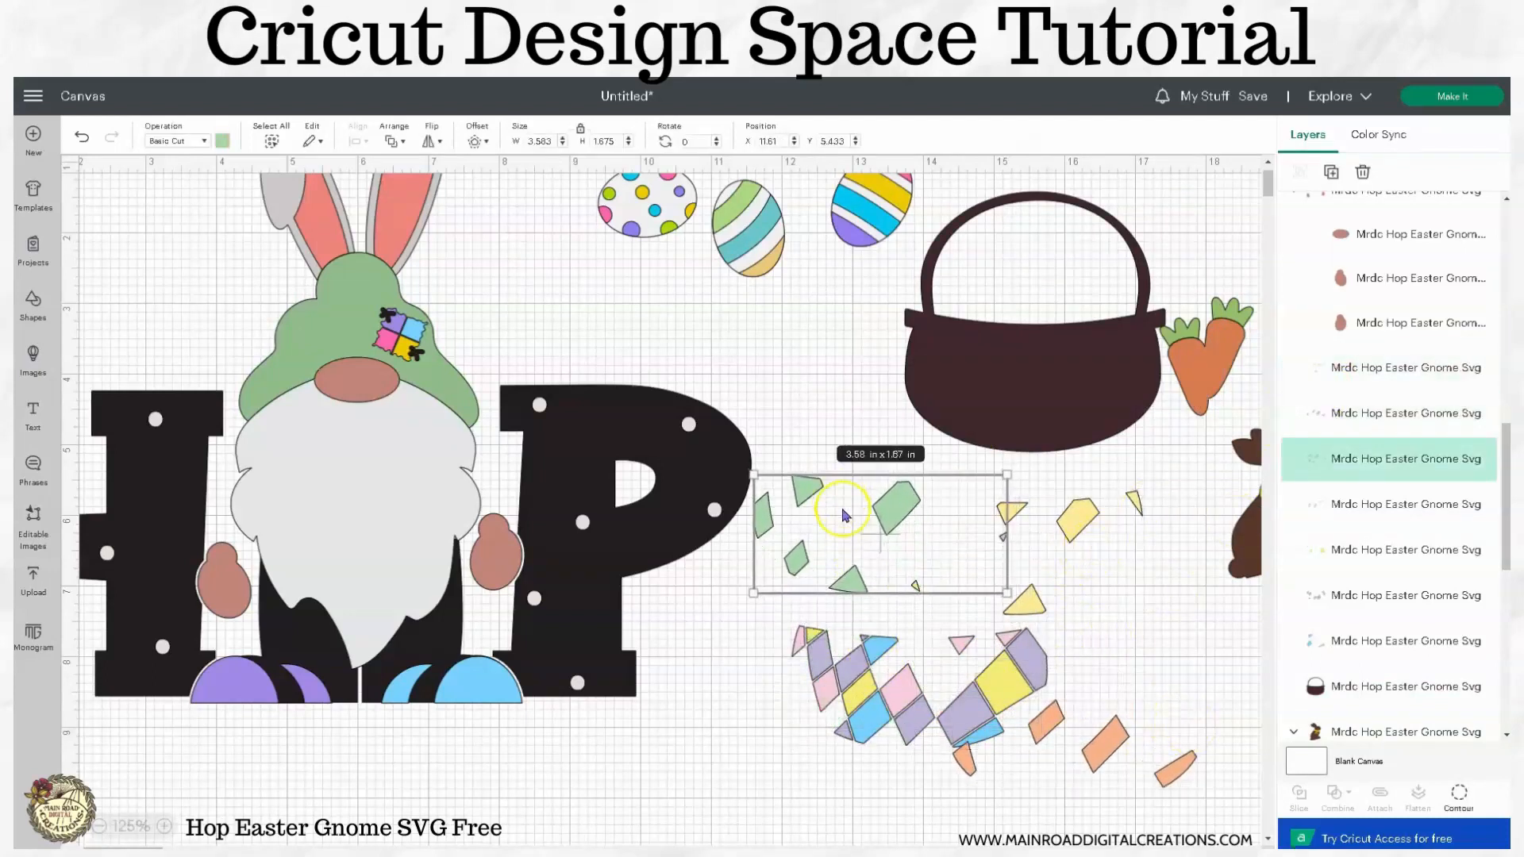
# Spread the pink, yellow, purple, blue and green basket patch layers apart across the area below the dark basket base.
pyautogui.moveTo(851, 666); pyautogui.dragTo(676, 770)
pyautogui.moveTo(872, 697); pyautogui.dragTo(838, 816)
pyautogui.moveTo(1032, 670); pyautogui.dragTo(1127, 634)
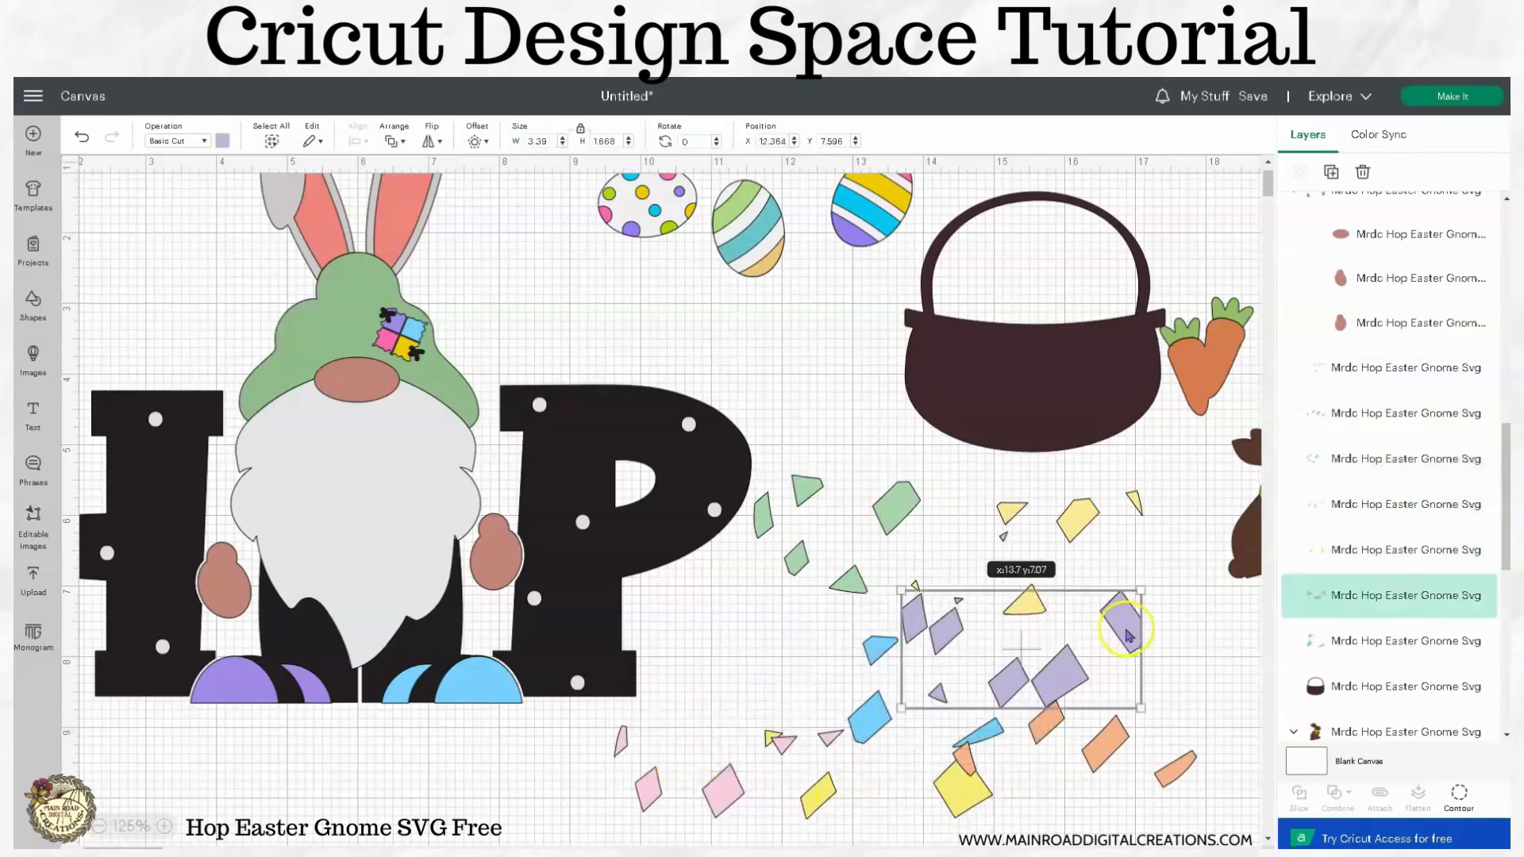
pyautogui.moveTo(871, 717); pyautogui.dragTo(846, 684)
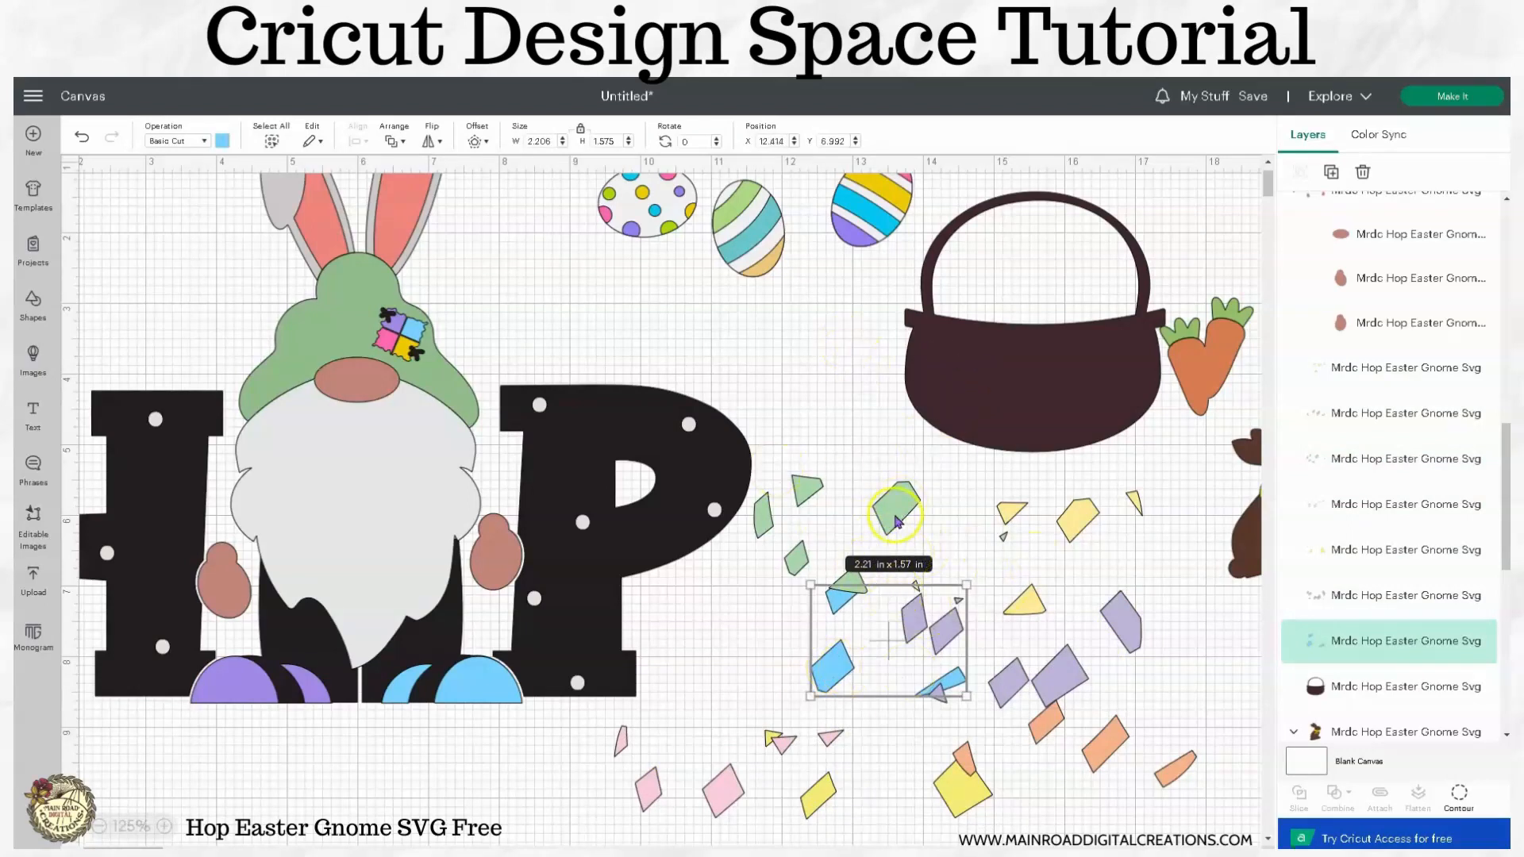
pyautogui.moveTo(896, 522); pyautogui.dragTo(910, 514)
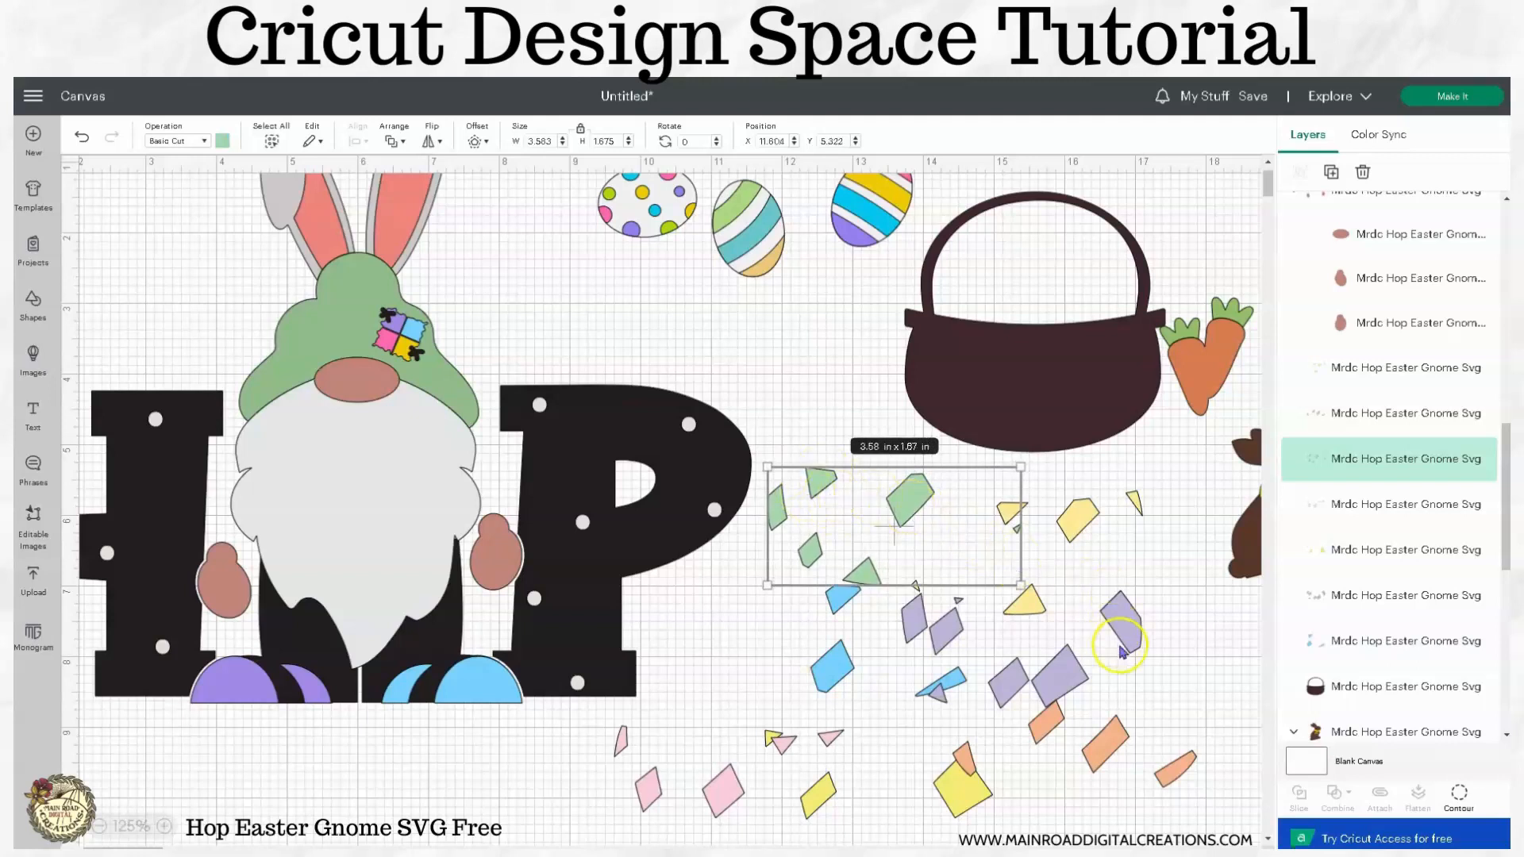
pyautogui.moveTo(925, 515); pyautogui.dragTo(998, 713)
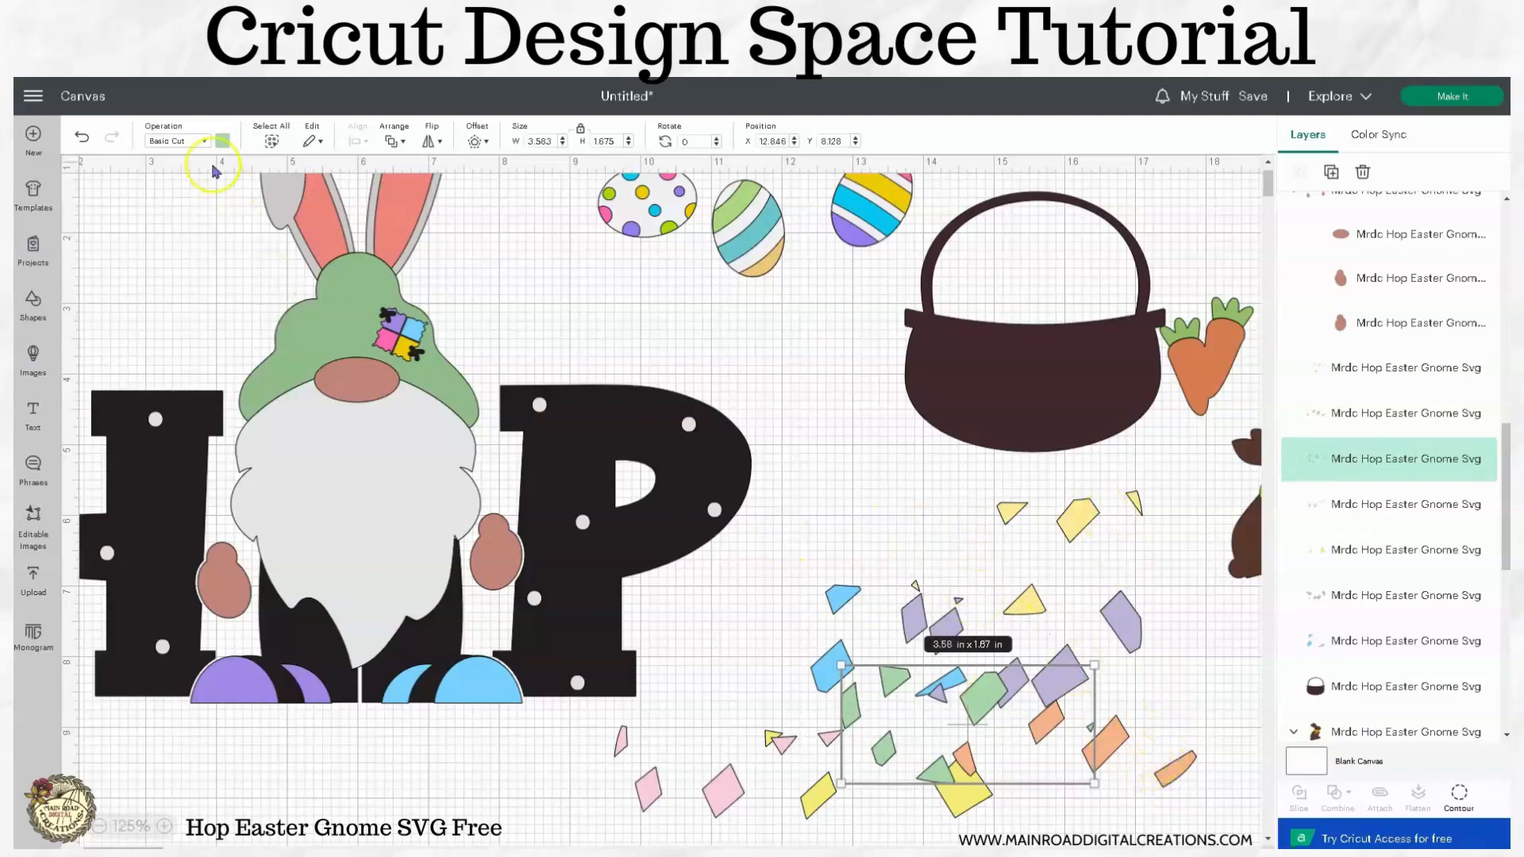
# Undo the patch layer moves until all the colored basket patches sit together in the basket shape again.
pyautogui.click(84, 142)
pyautogui.click(84, 142)
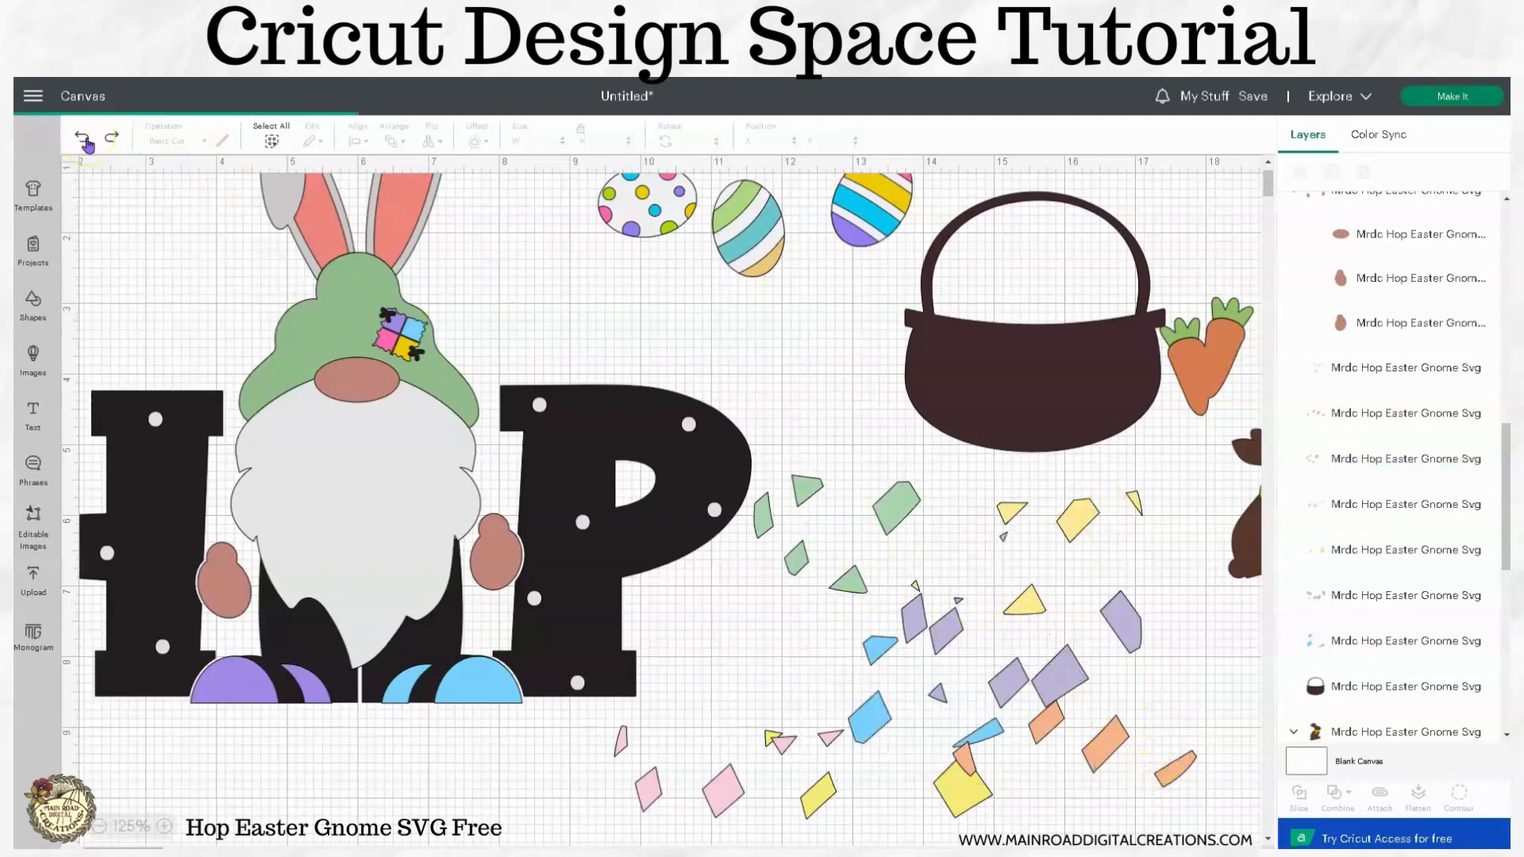
pyautogui.click(85, 142)
pyautogui.click(85, 142)
pyautogui.click(85, 142)
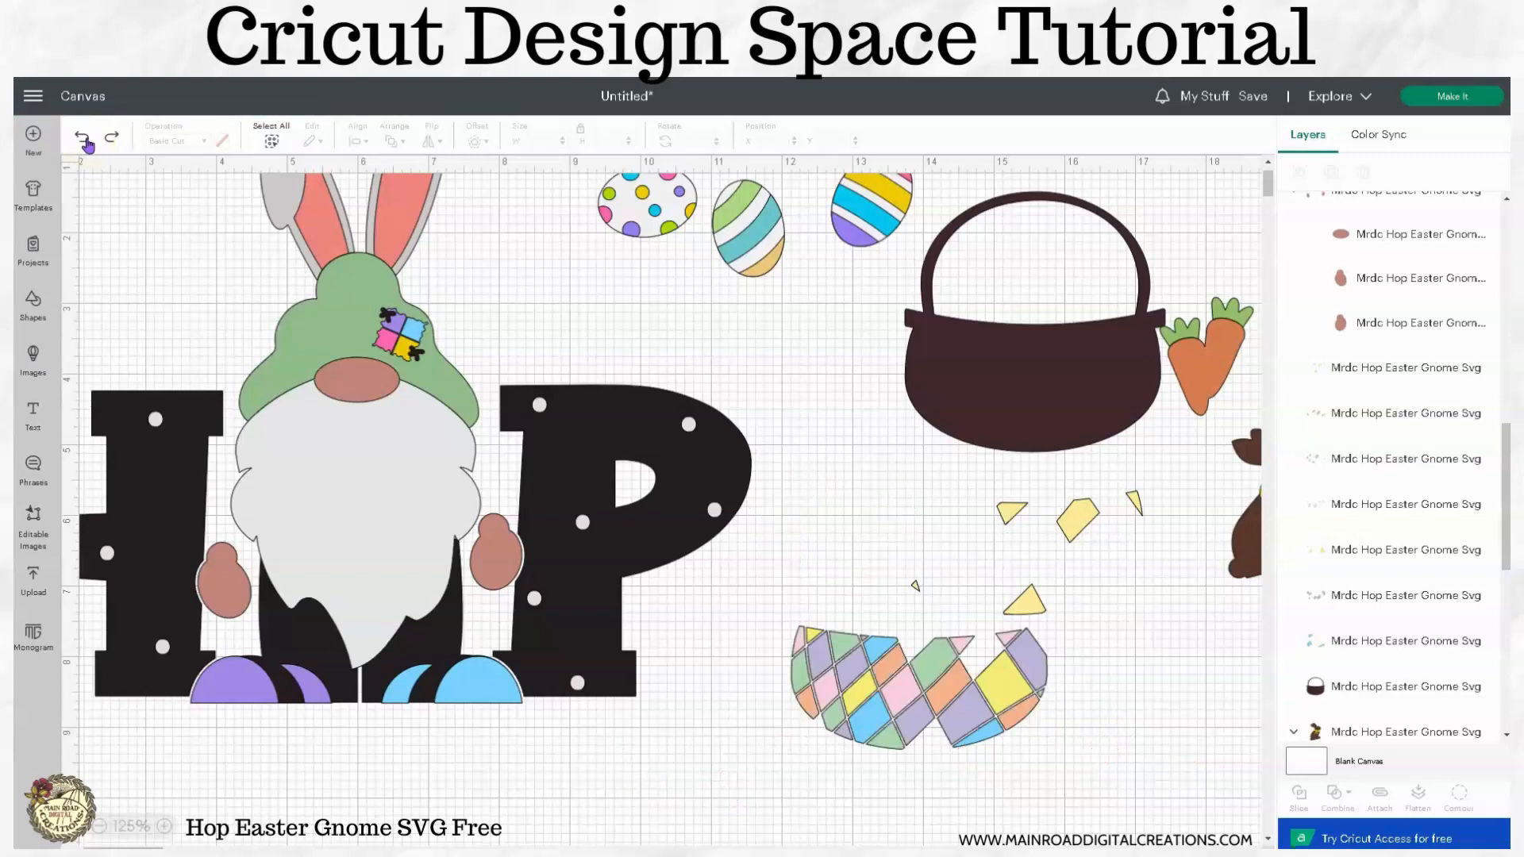
pyautogui.click(85, 142)
pyautogui.click(85, 142)
pyautogui.click(85, 142)
# Paste a copy of all the colored basket patch layers and undo the stray move of the original pale yellow layer.
pyautogui.moveTo(1106, 773); pyautogui.dragTo(758, 597)
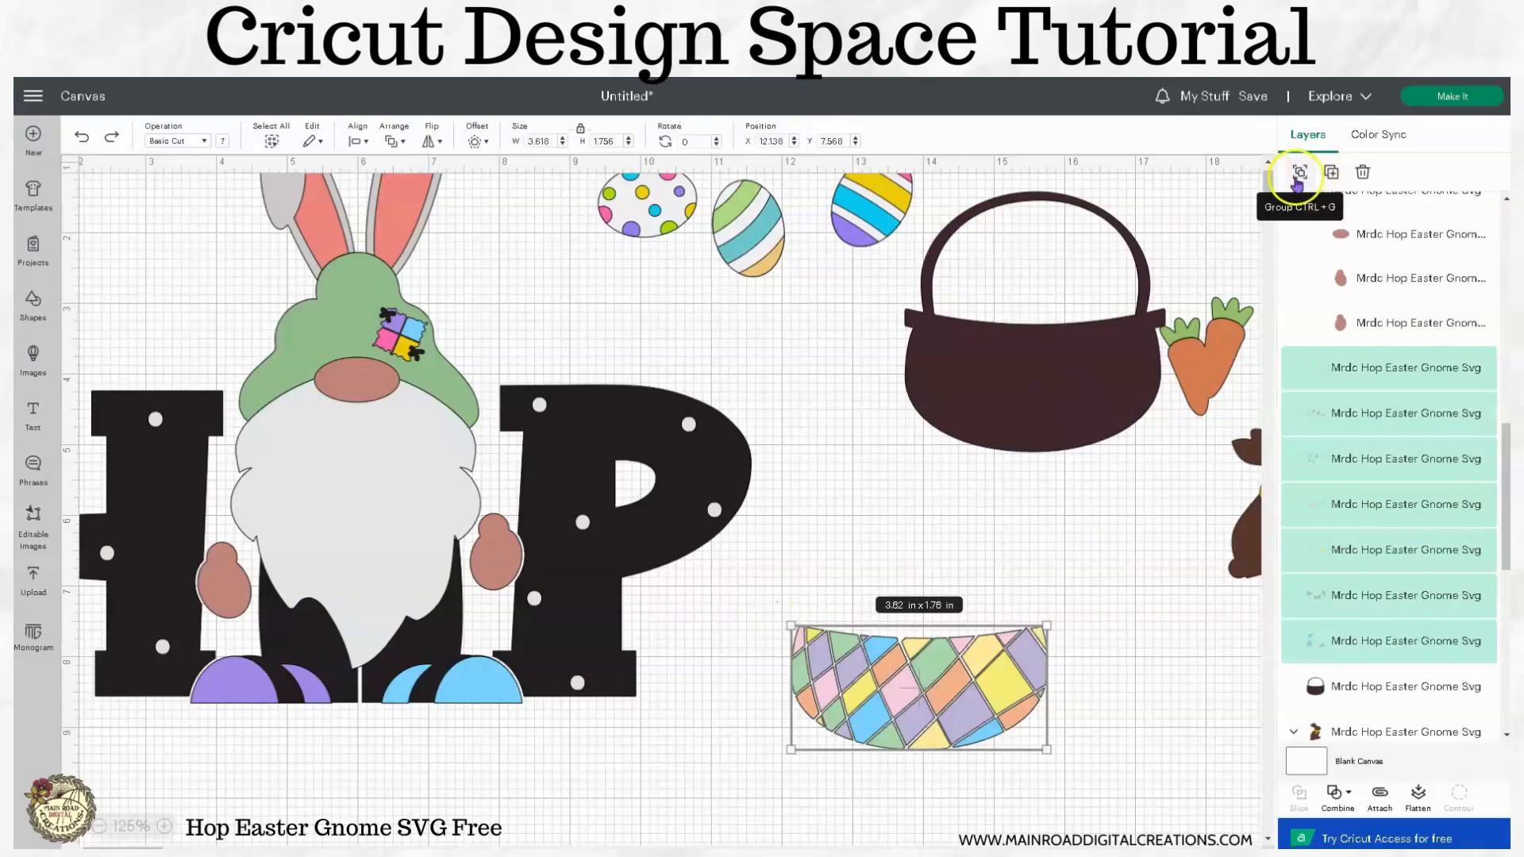
pyautogui.hotkey('ctrl', 'c')
pyautogui.hotkey('ctrl', 'v')
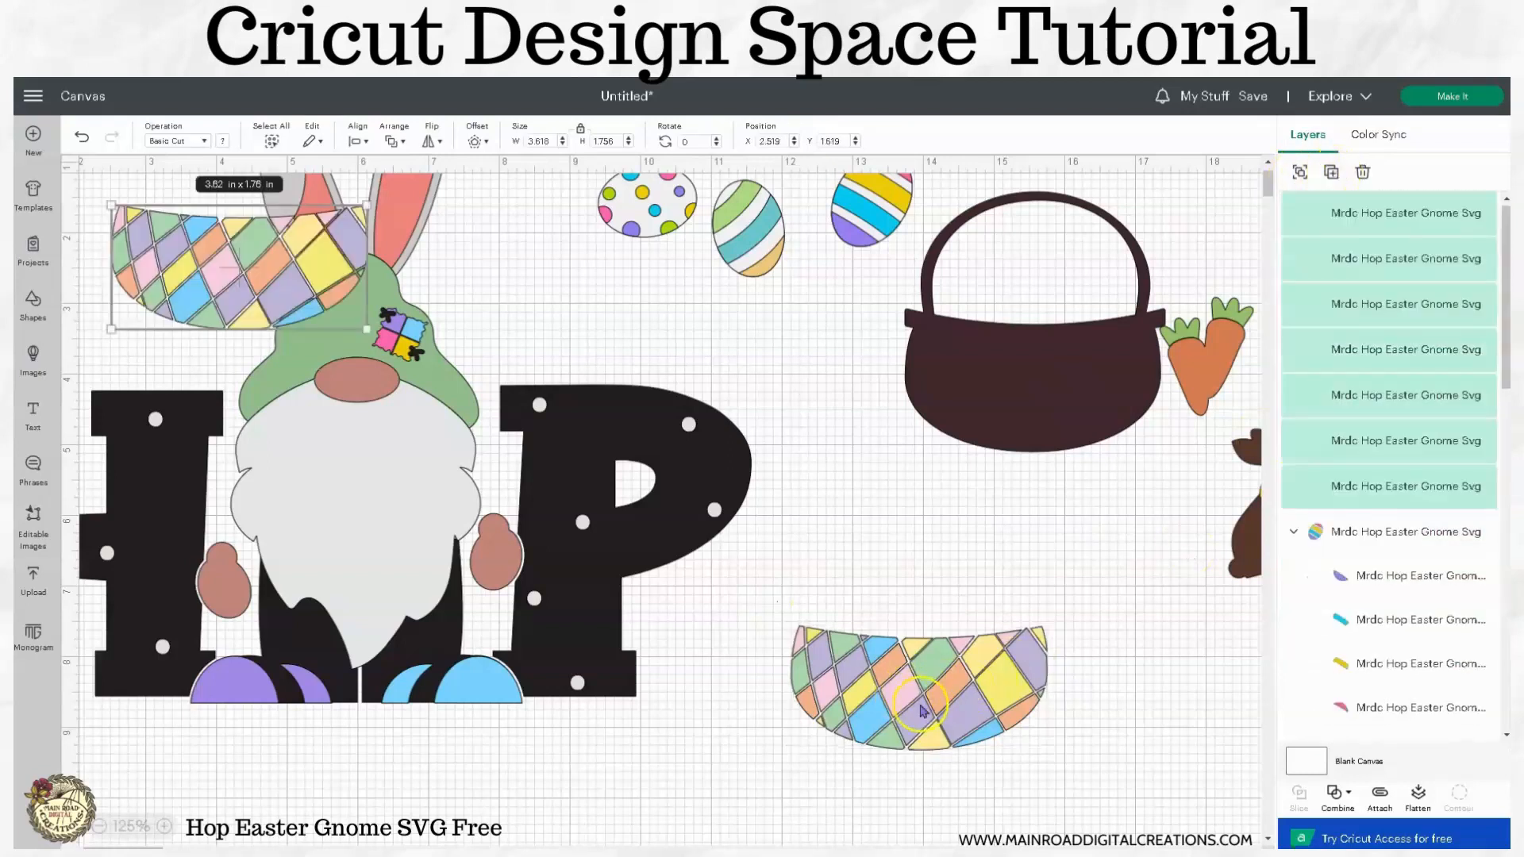
pyautogui.moveTo(923, 709); pyautogui.dragTo(1038, 600)
pyautogui.click(82, 142)
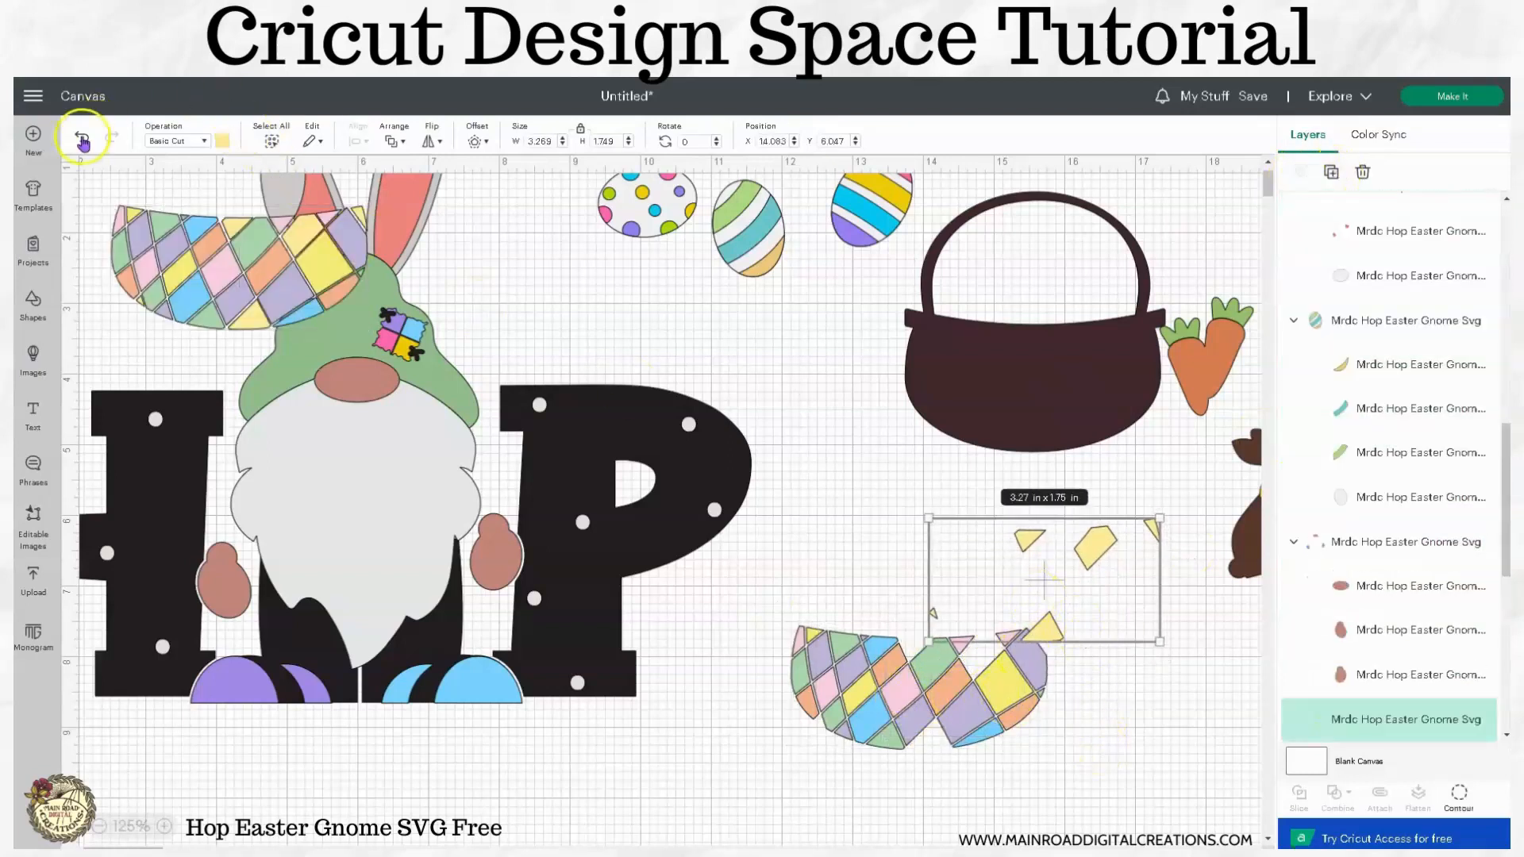
# Duplicate the original basket patches again, place the copy just under the dark base, and delete that copy.
pyautogui.moveTo(1146, 742); pyautogui.dragTo(782, 555)
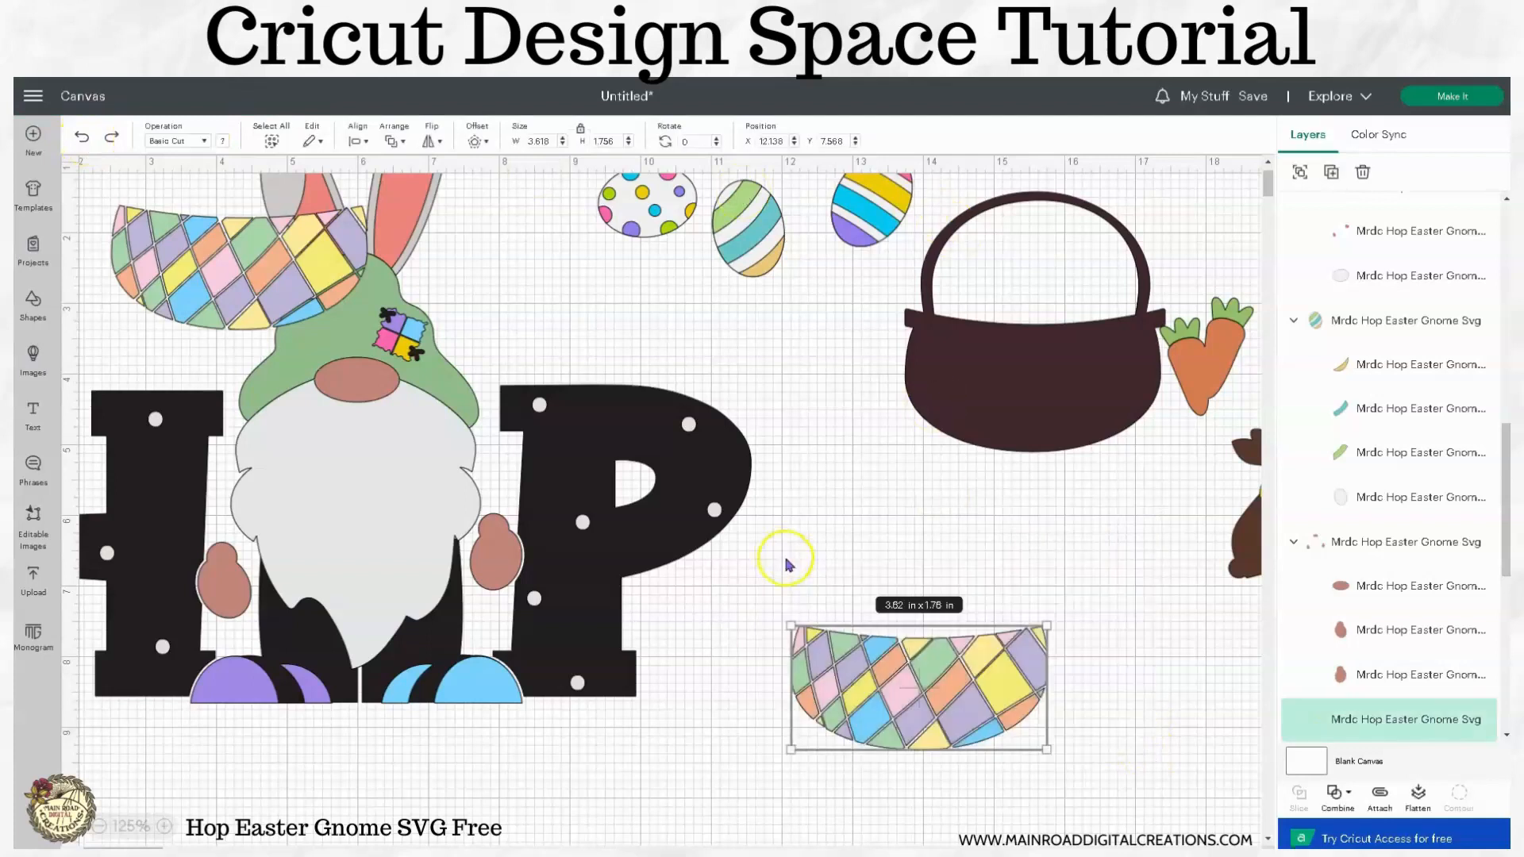
pyautogui.click(1341, 176)
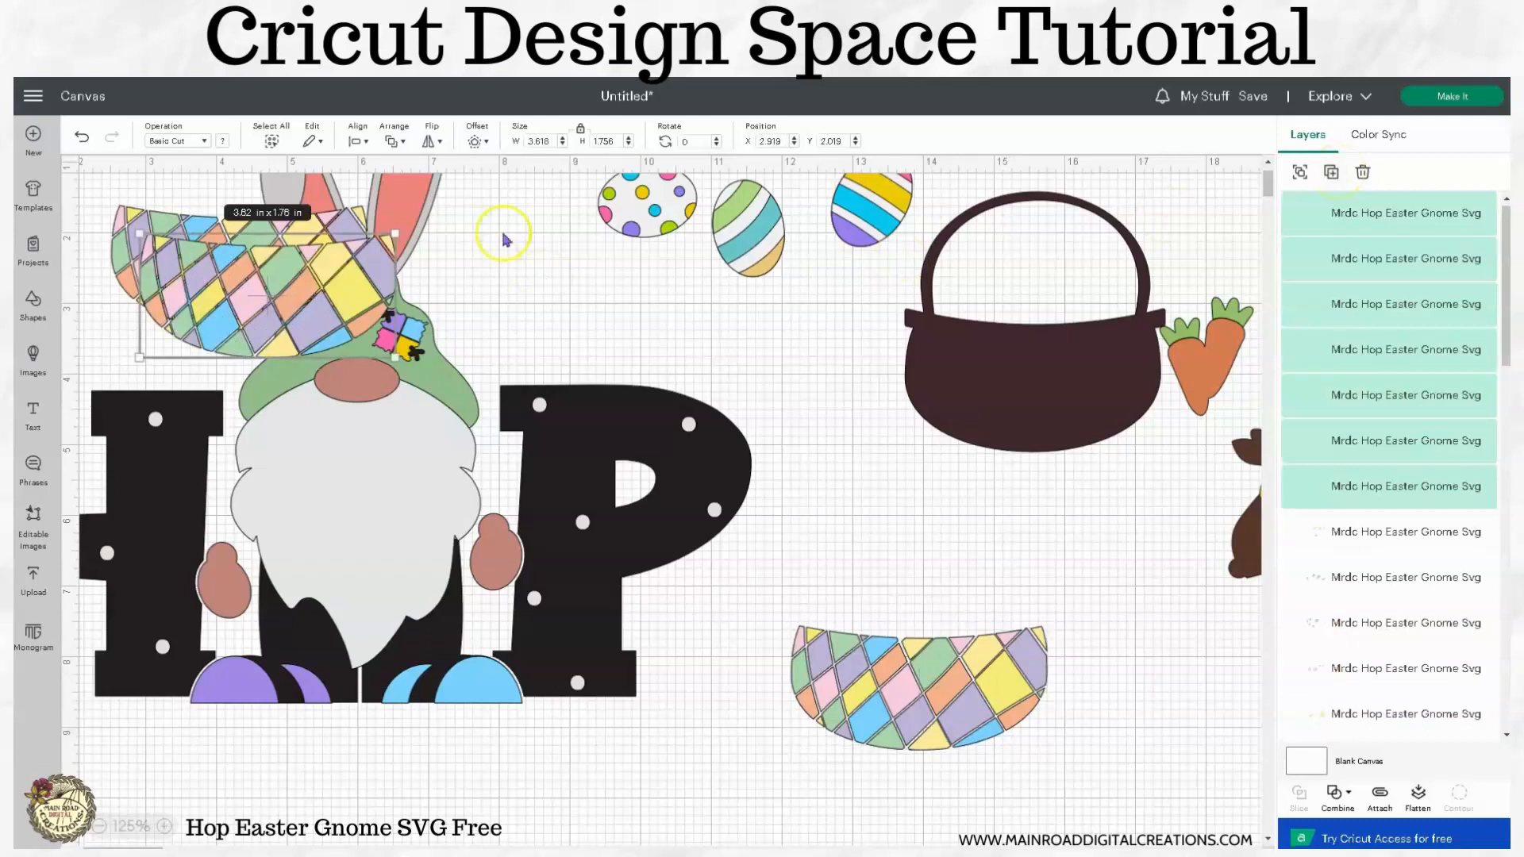
pyautogui.moveTo(294, 278); pyautogui.dragTo(966, 501)
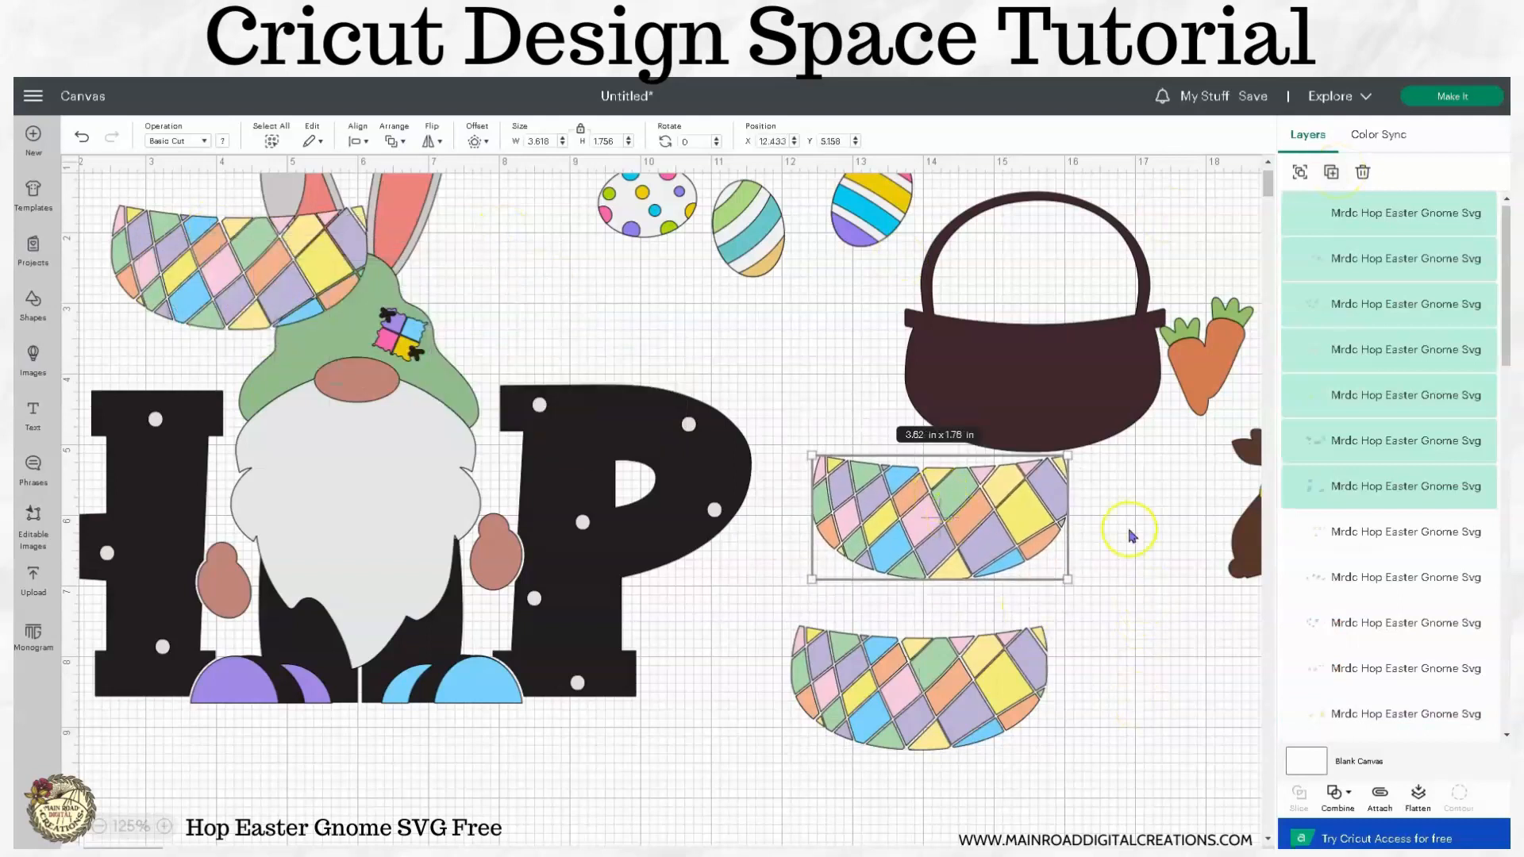
pyautogui.click(1362, 172)
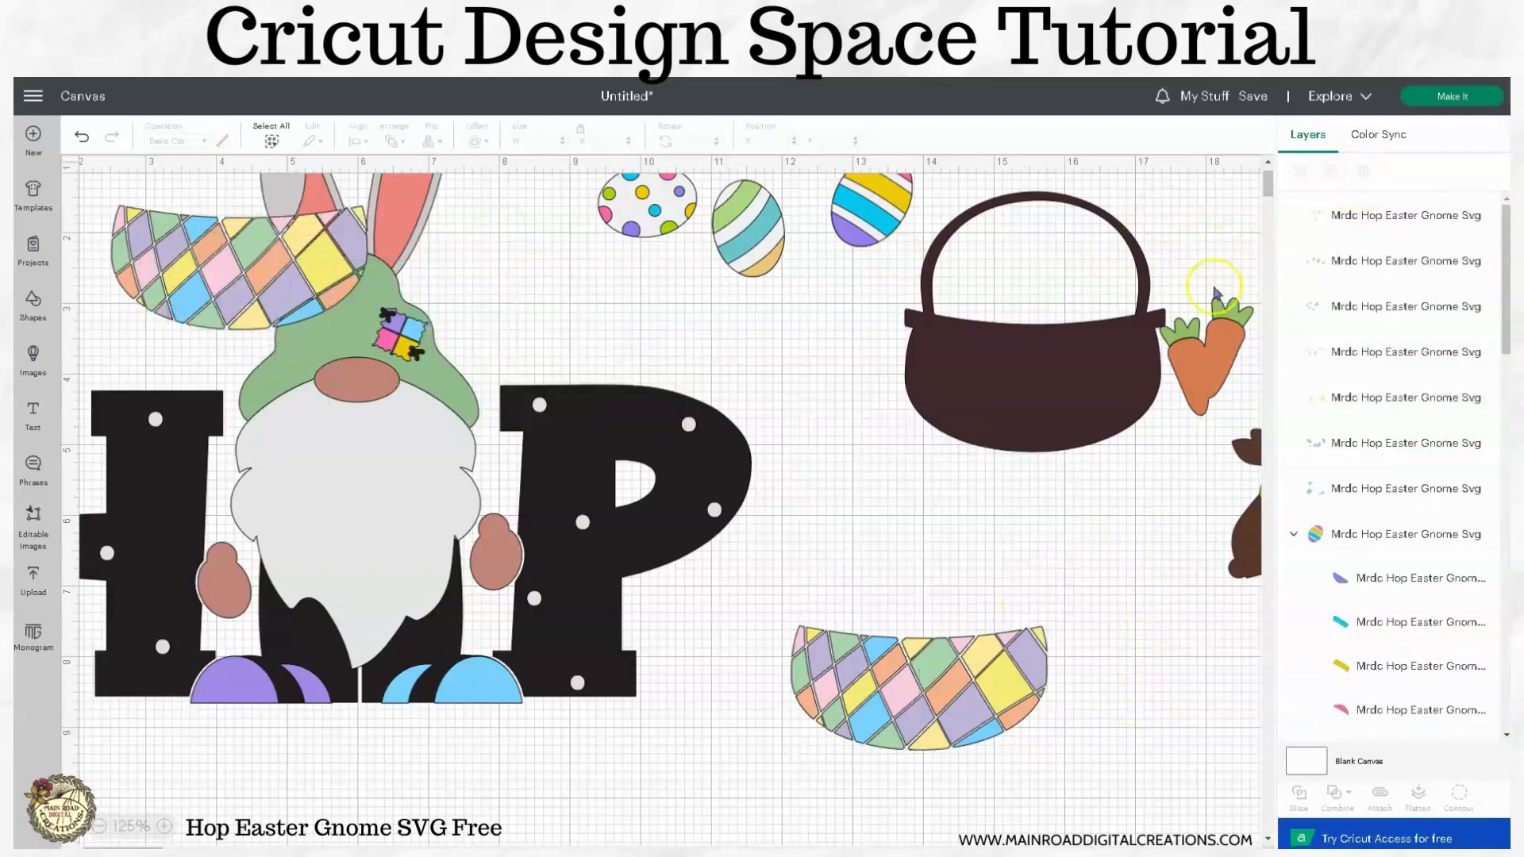
pyautogui.click(212, 284)
pyautogui.click(868, 516)
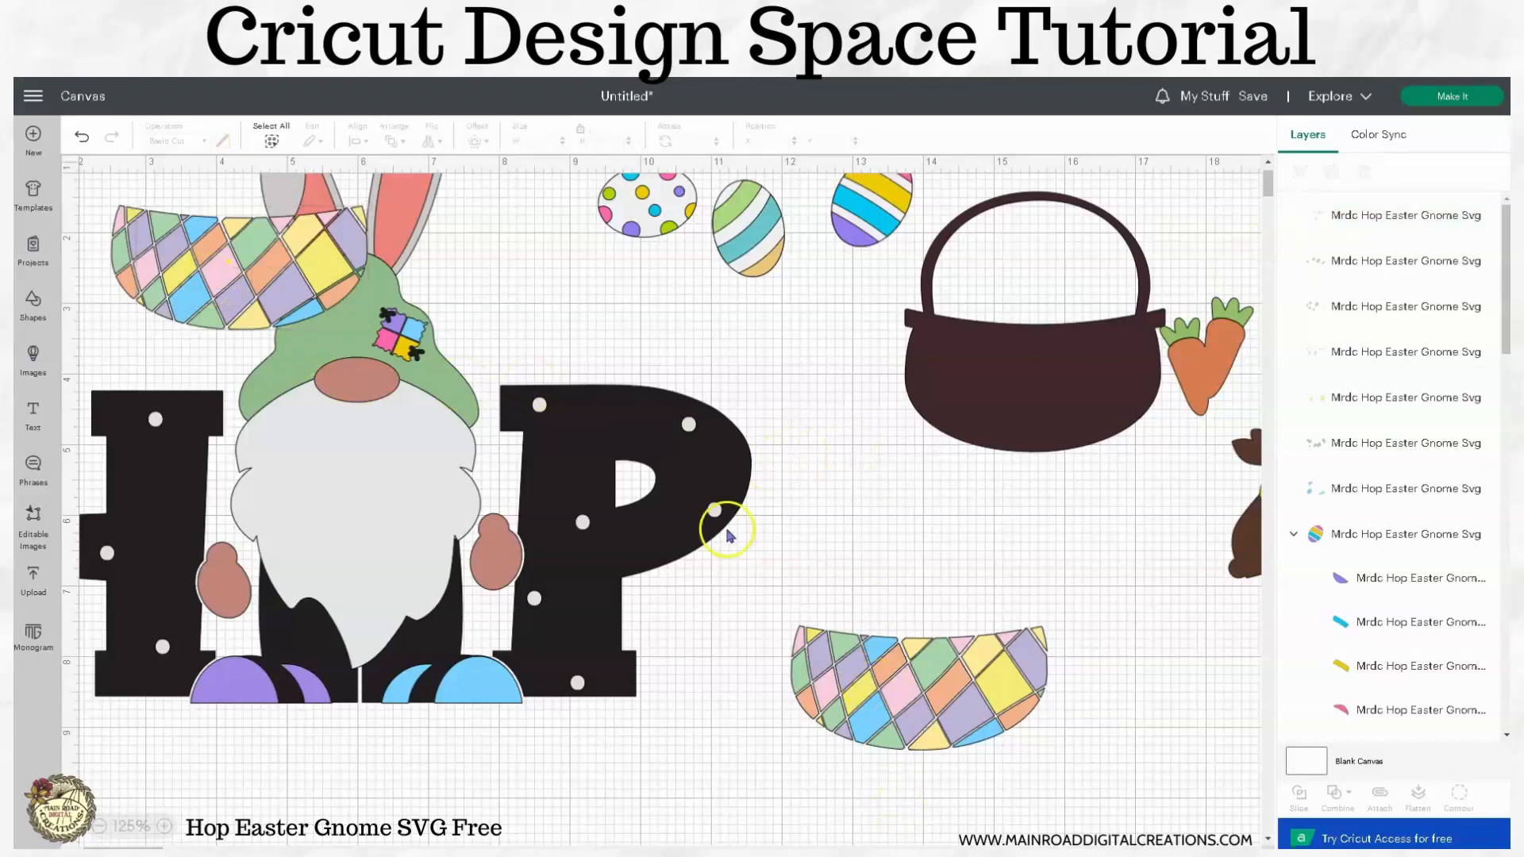
# Attach the original basket patch layers into one piece and lay it over the body of the dark basket base.
pyautogui.moveTo(772, 595); pyautogui.dragTo(1091, 770)
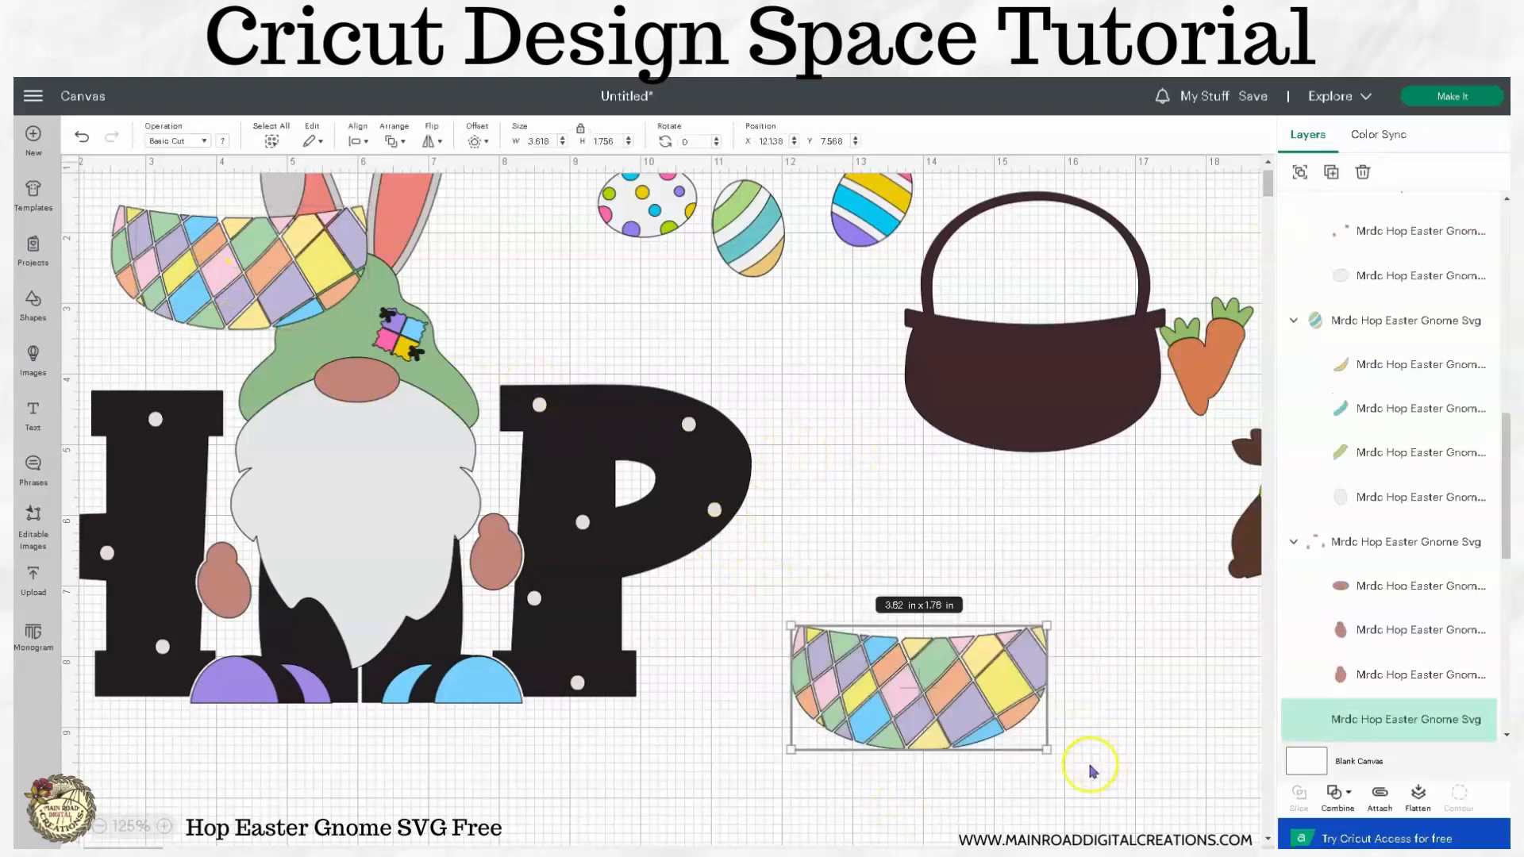
pyautogui.click(1380, 796)
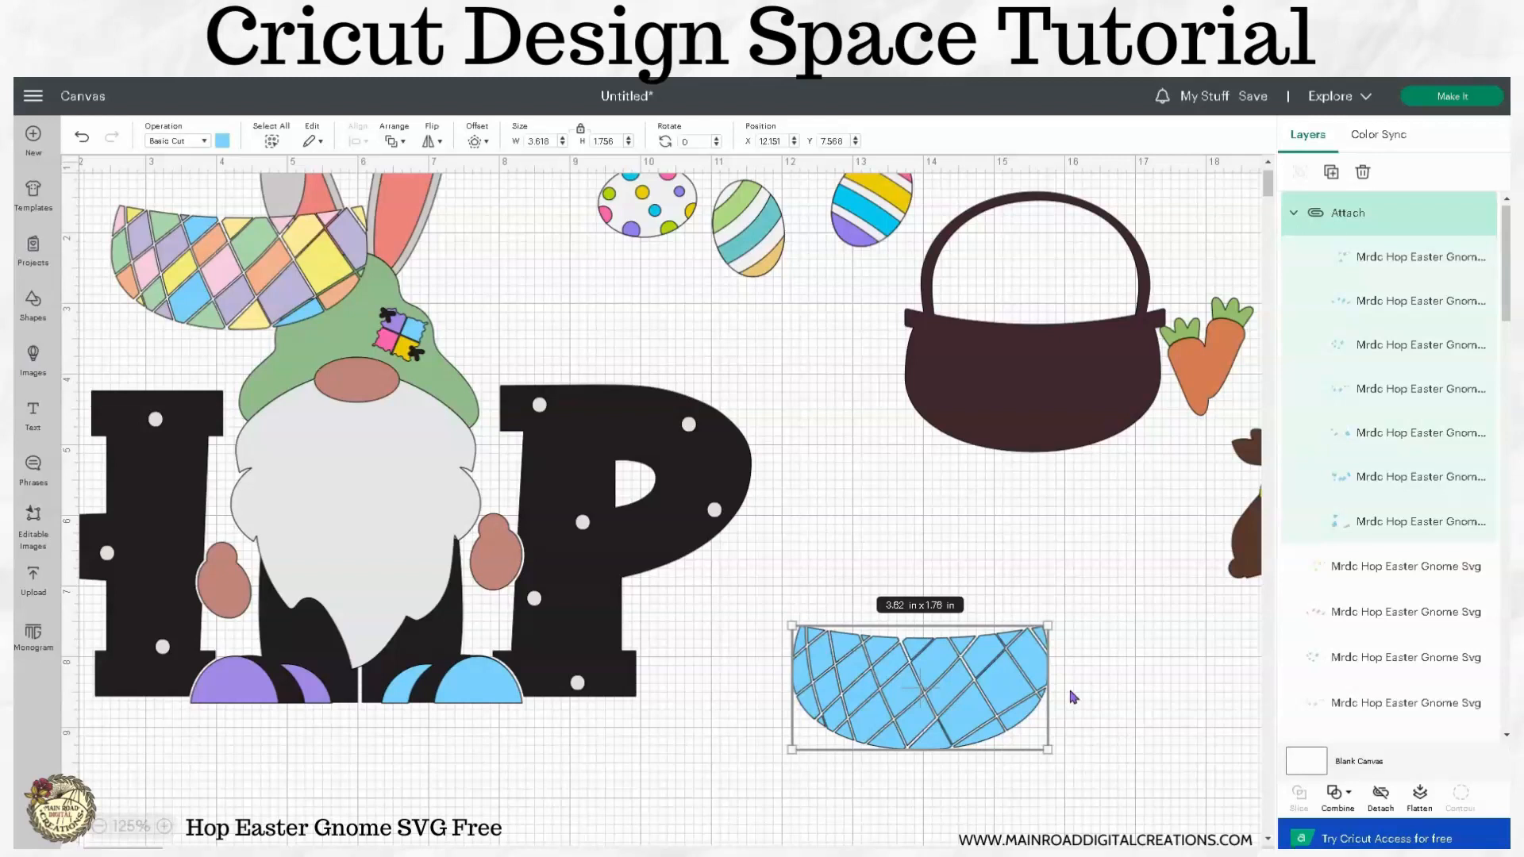
pyautogui.moveTo(969, 694); pyautogui.dragTo(956, 656)
pyautogui.click(1112, 669)
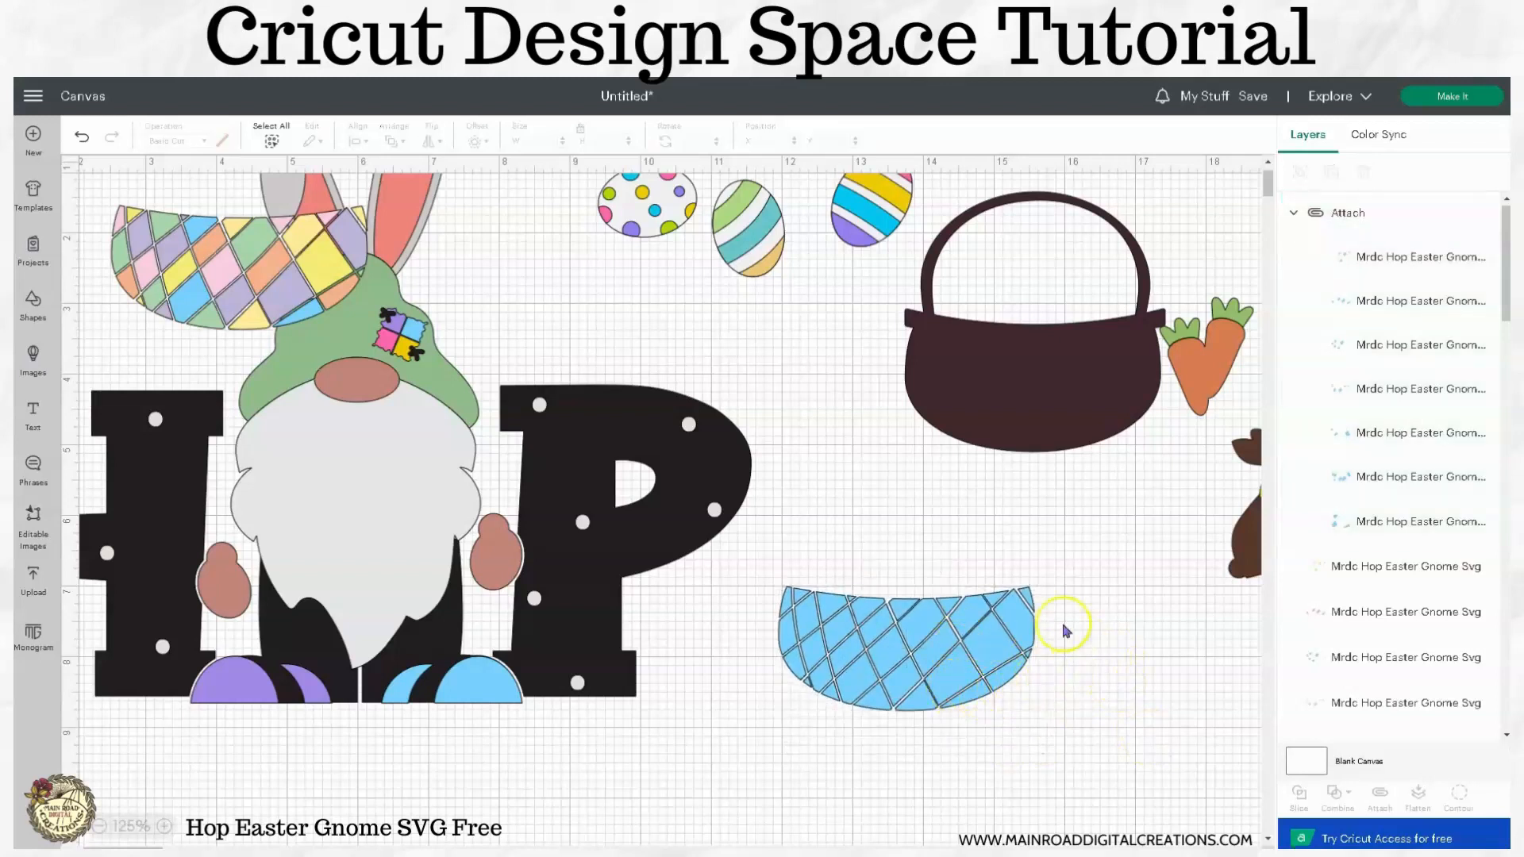
pyautogui.moveTo(940, 681); pyautogui.dragTo(1067, 421)
pyautogui.click(1080, 461)
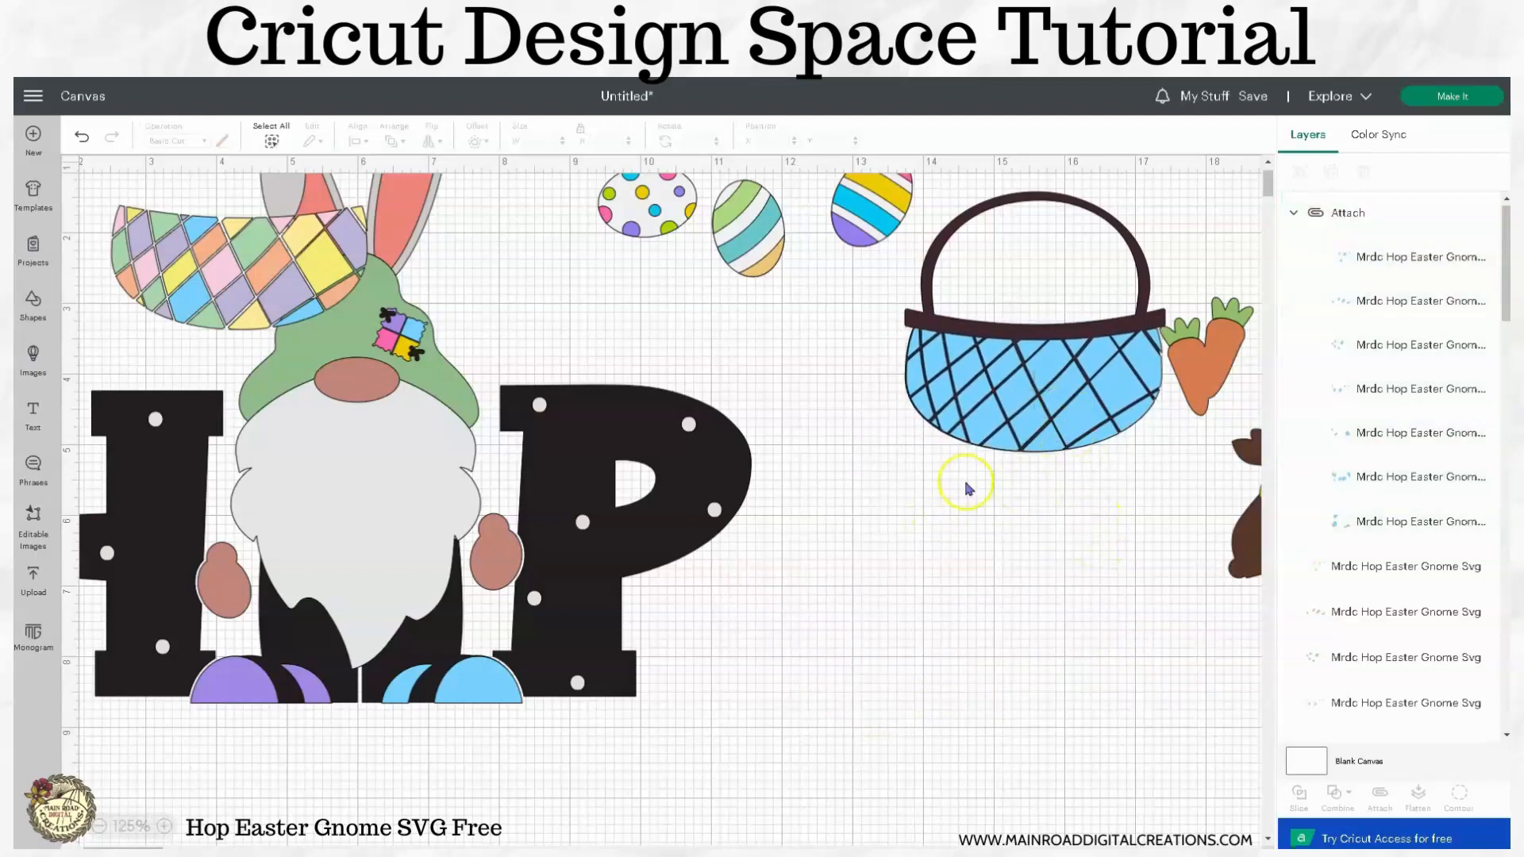
# Duplicate the four-square patch on the gnome's hat, enlarge the copy to about 3.18 × 3.08 in and place it below the basket.
pyautogui.click(397, 355)
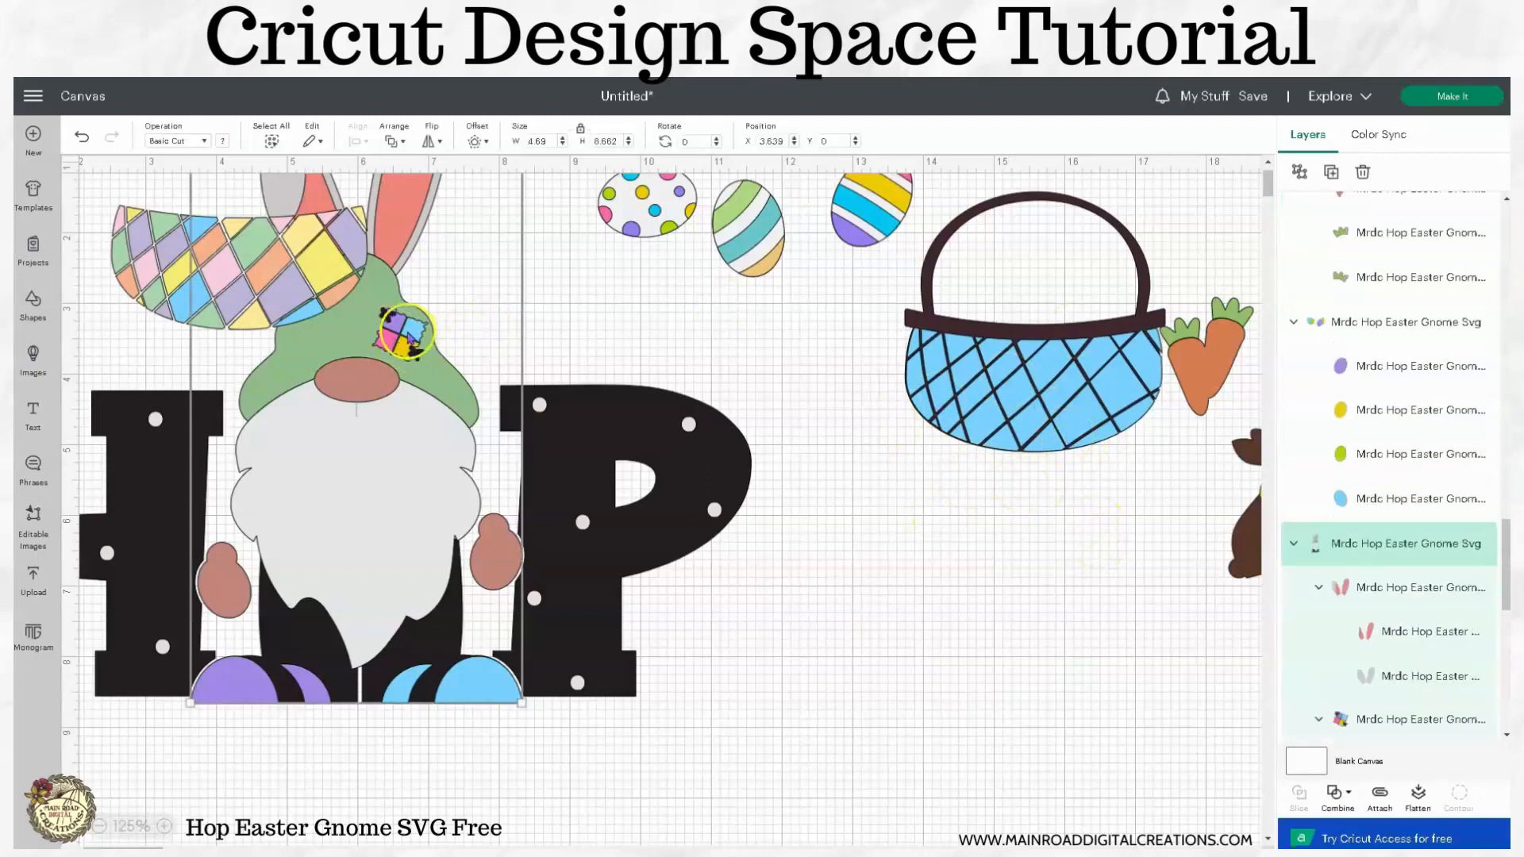
pyautogui.scroll(-2, 1411, 563)
pyautogui.click(1415, 563)
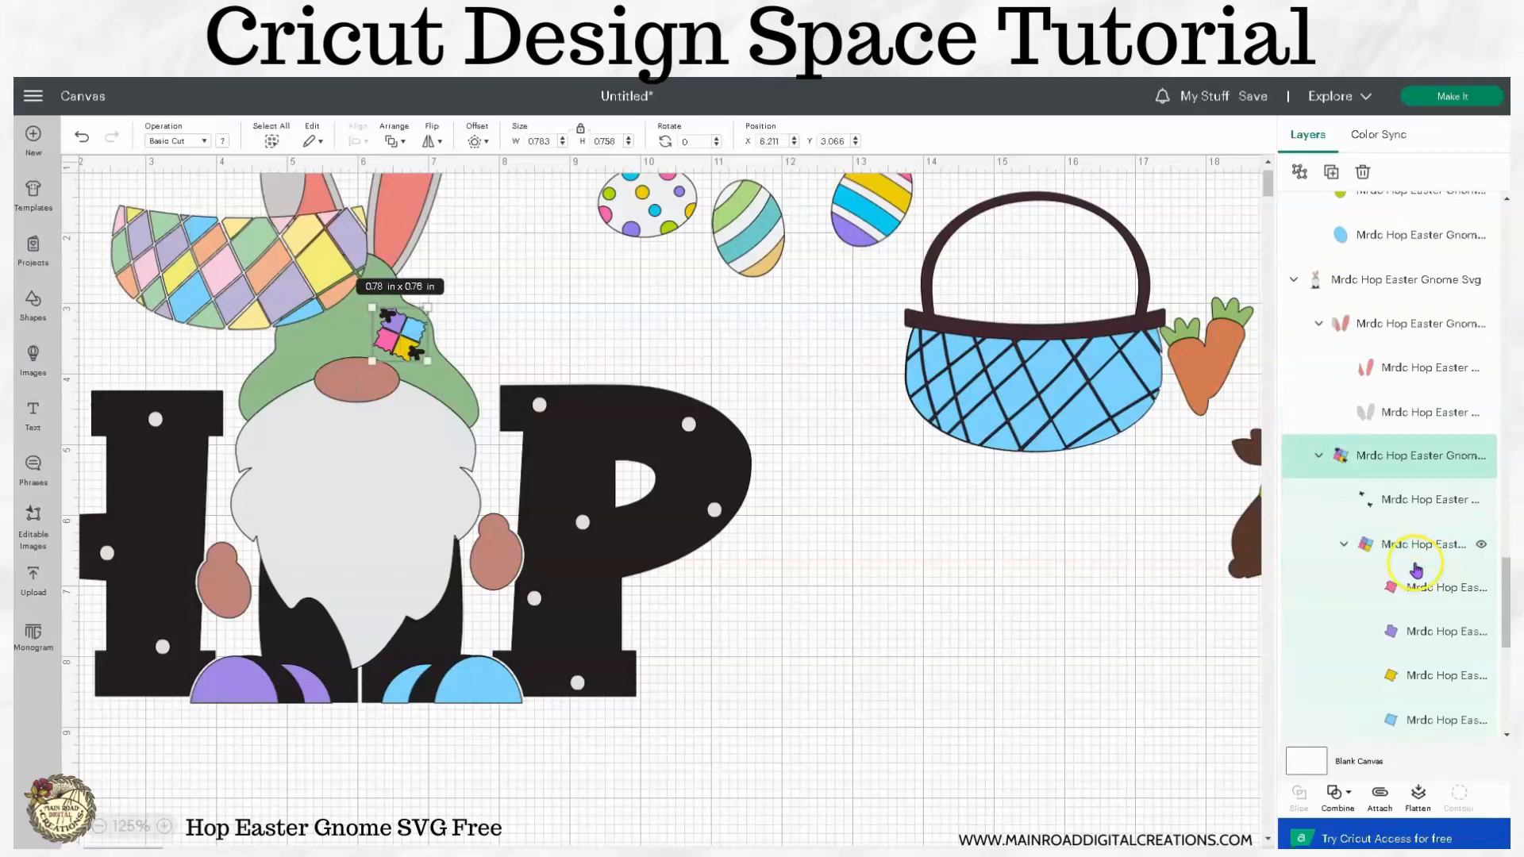
pyautogui.click(1332, 172)
pyautogui.moveTo(419, 356); pyautogui.dragTo(1099, 747)
pyautogui.click(1071, 636)
pyautogui.click(904, 595)
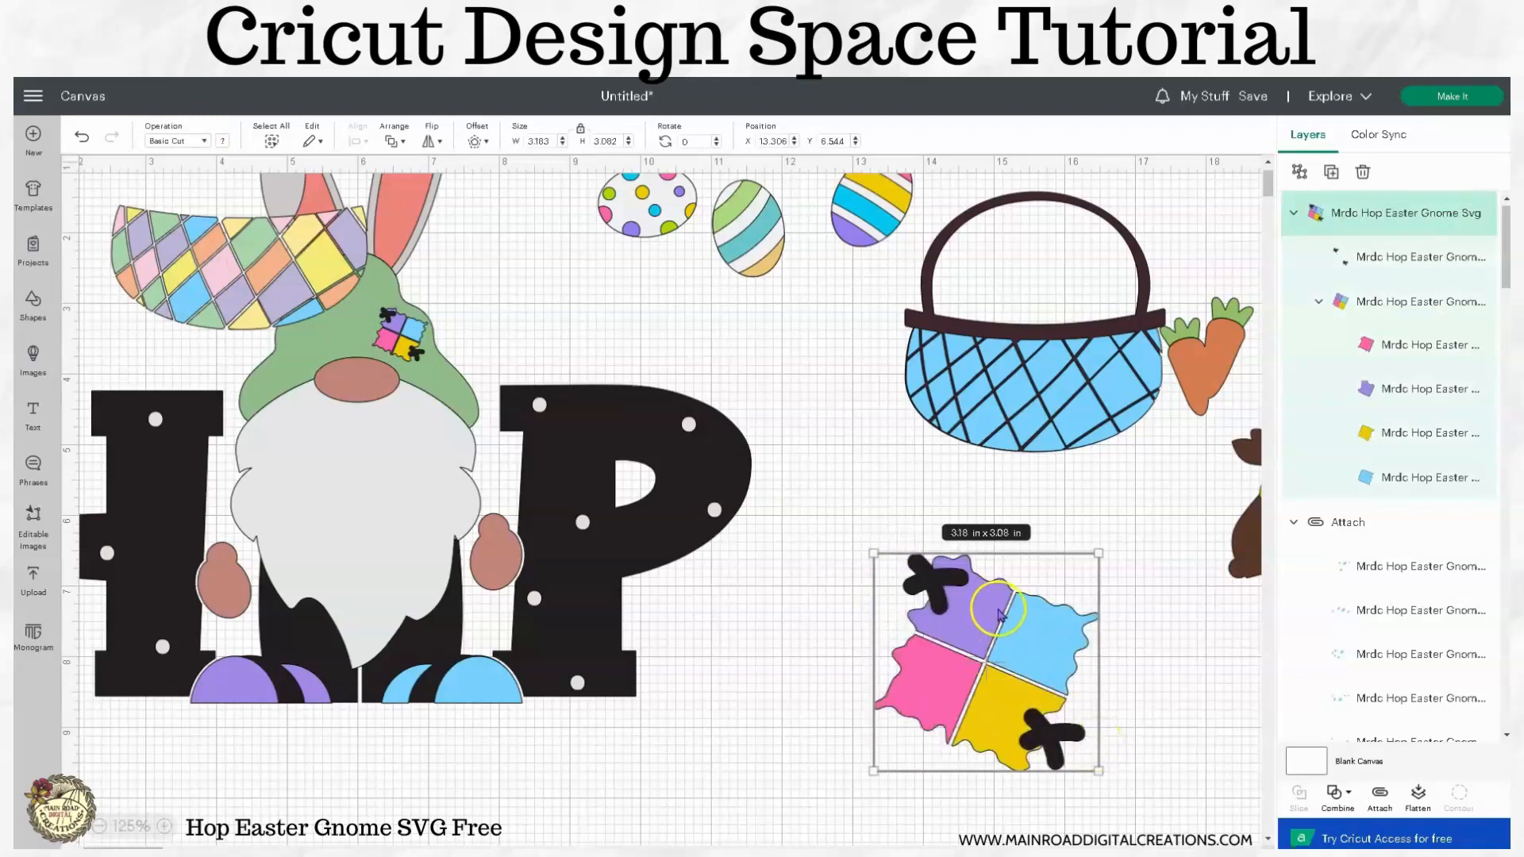
pyautogui.moveTo(1001, 612); pyautogui.dragTo(946, 575)
pyautogui.click(1084, 611)
pyautogui.moveTo(1004, 702); pyautogui.dragTo(1004, 703)
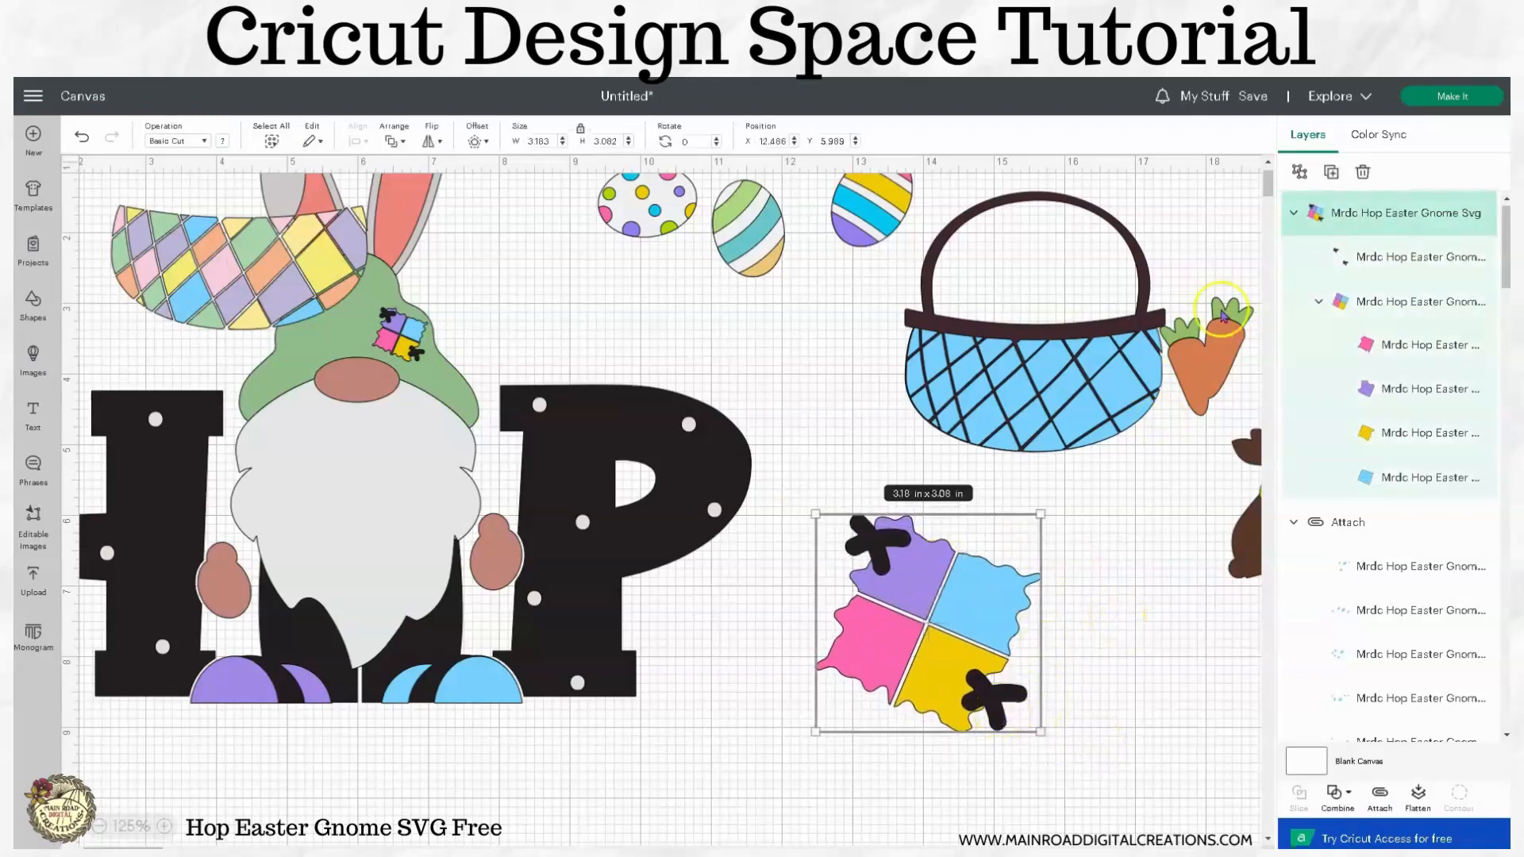
# Ungroup the enlarged hat patch and move its black stitches away from the colored squares.
pyautogui.click(1300, 171)
pyautogui.click(1077, 666)
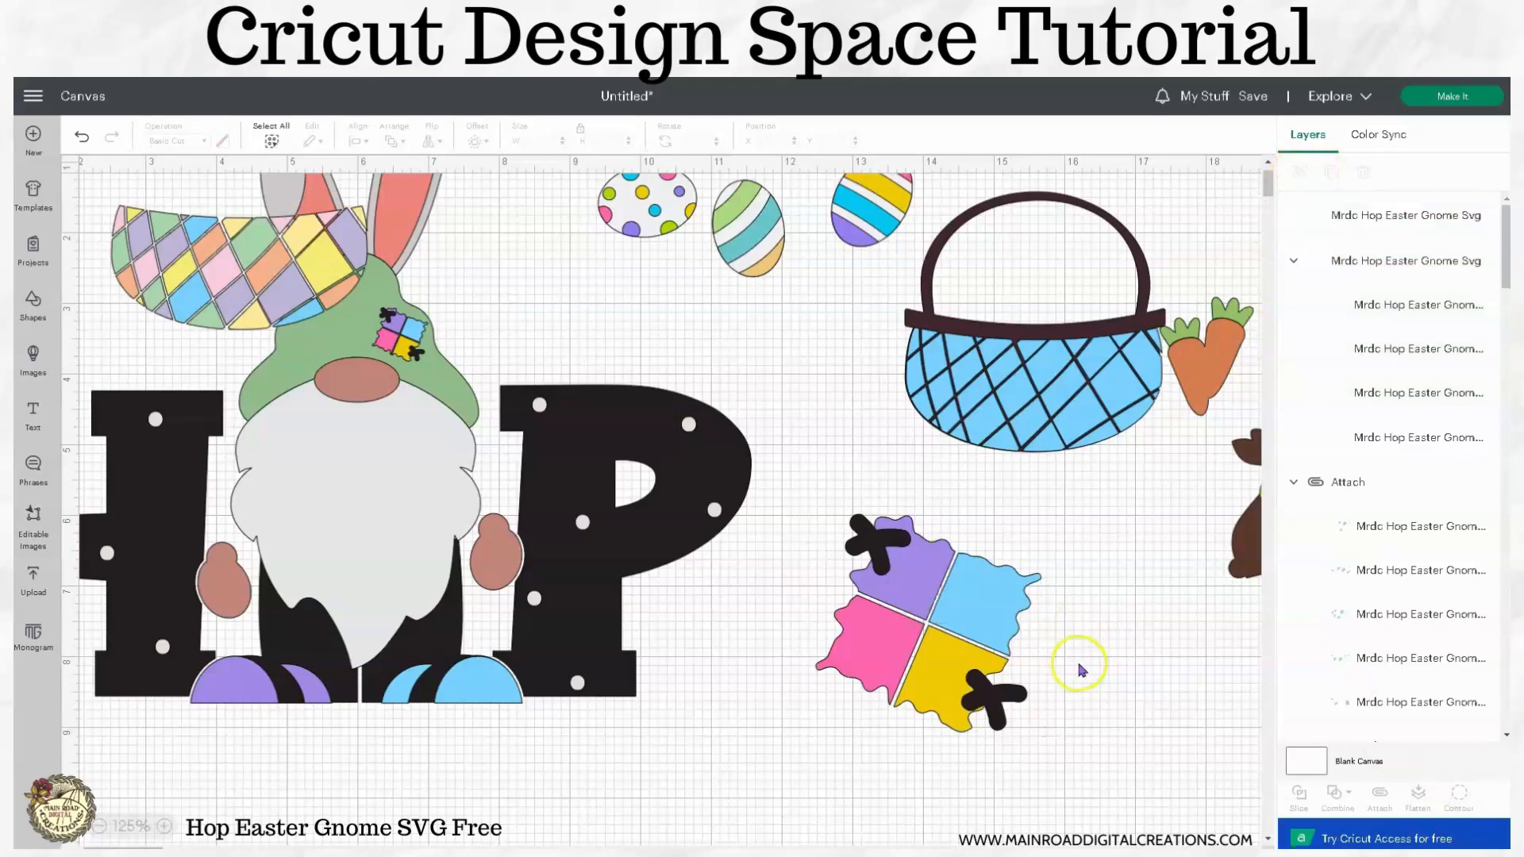
pyautogui.moveTo(879, 555); pyautogui.dragTo(1118, 623)
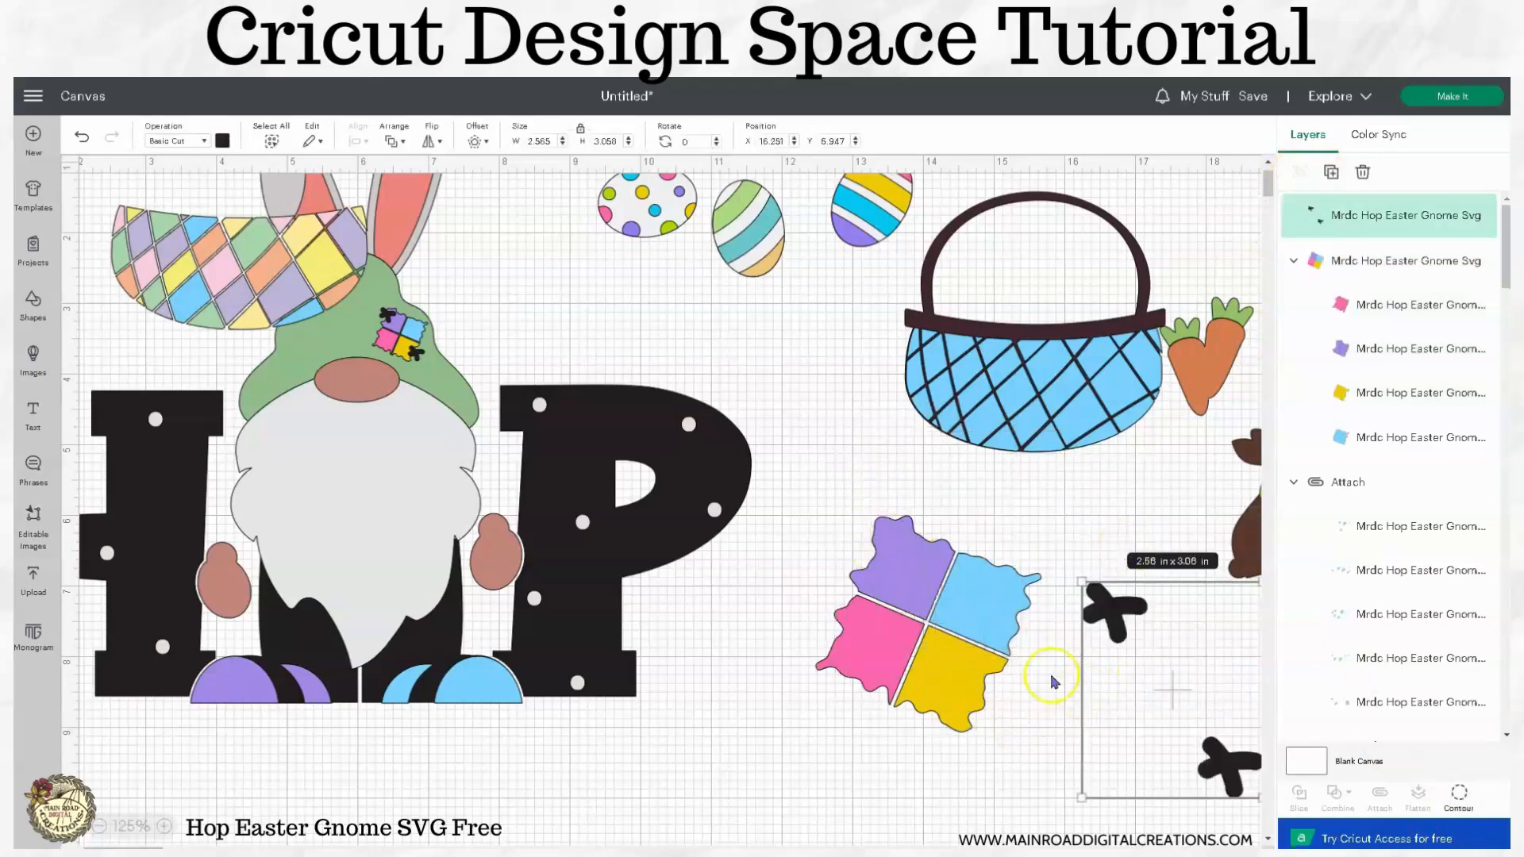
# Attach the four colored squares of the hat patch, shrink them to about 1.64 × 1.57 in and move them toward the stitches.
pyautogui.click(920, 603)
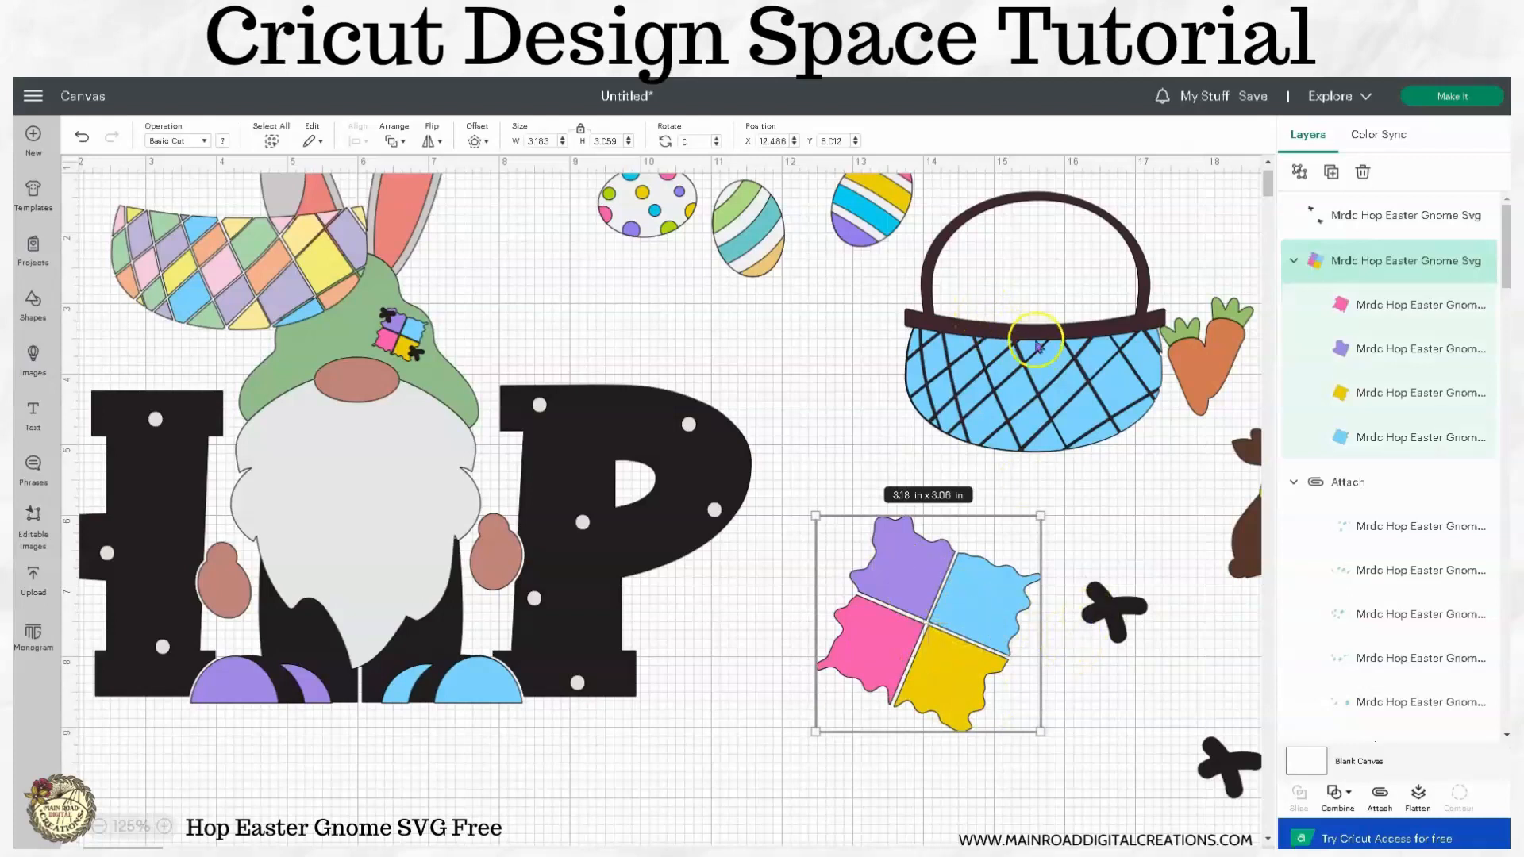
pyautogui.click(1380, 797)
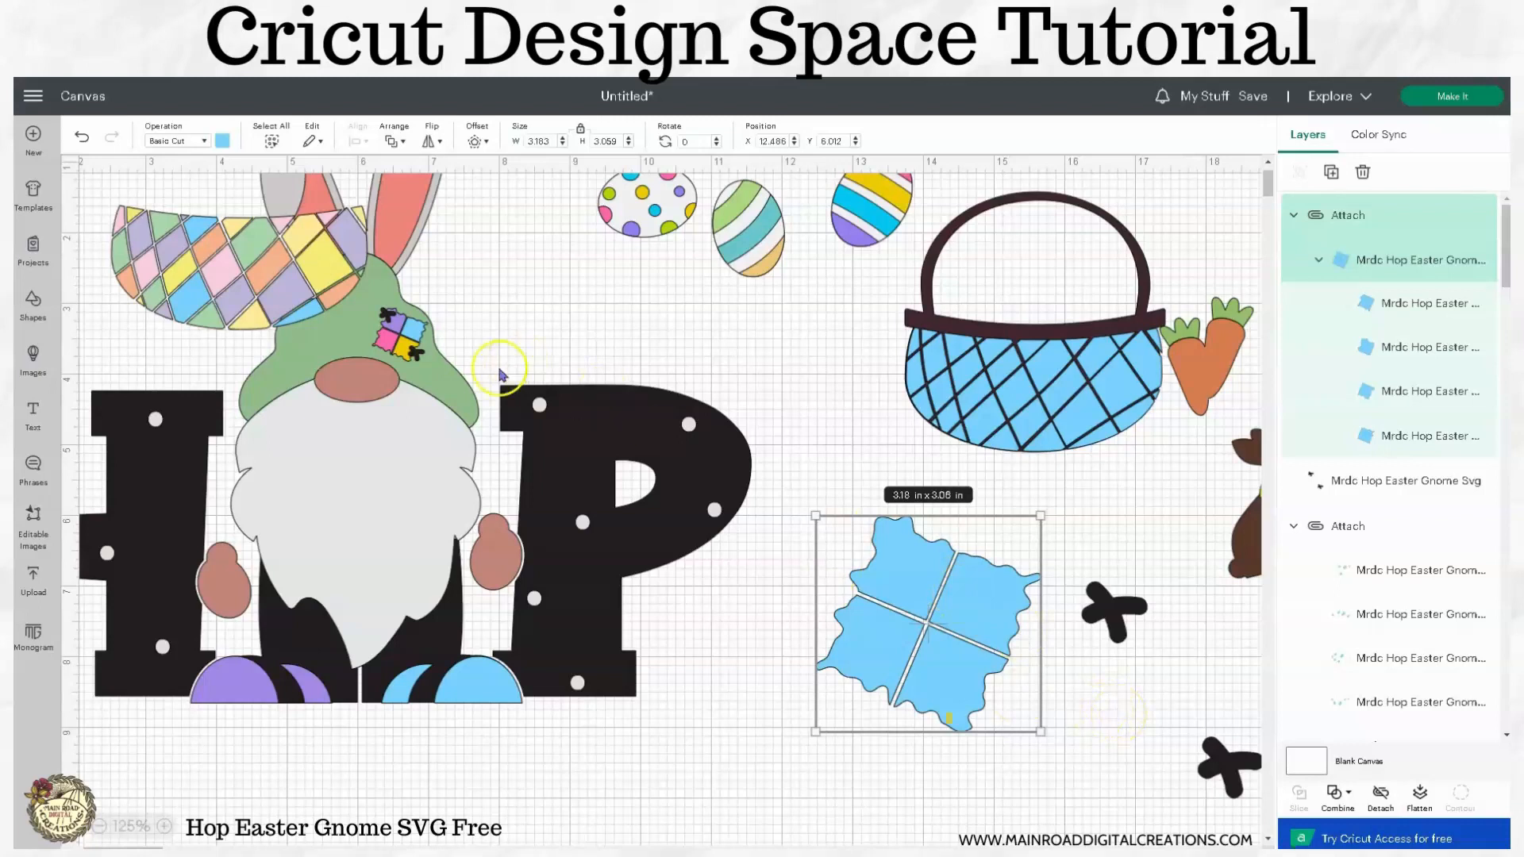
pyautogui.moveTo(1040, 732); pyautogui.dragTo(931, 627)
pyautogui.moveTo(877, 572); pyautogui.dragTo(970, 605)
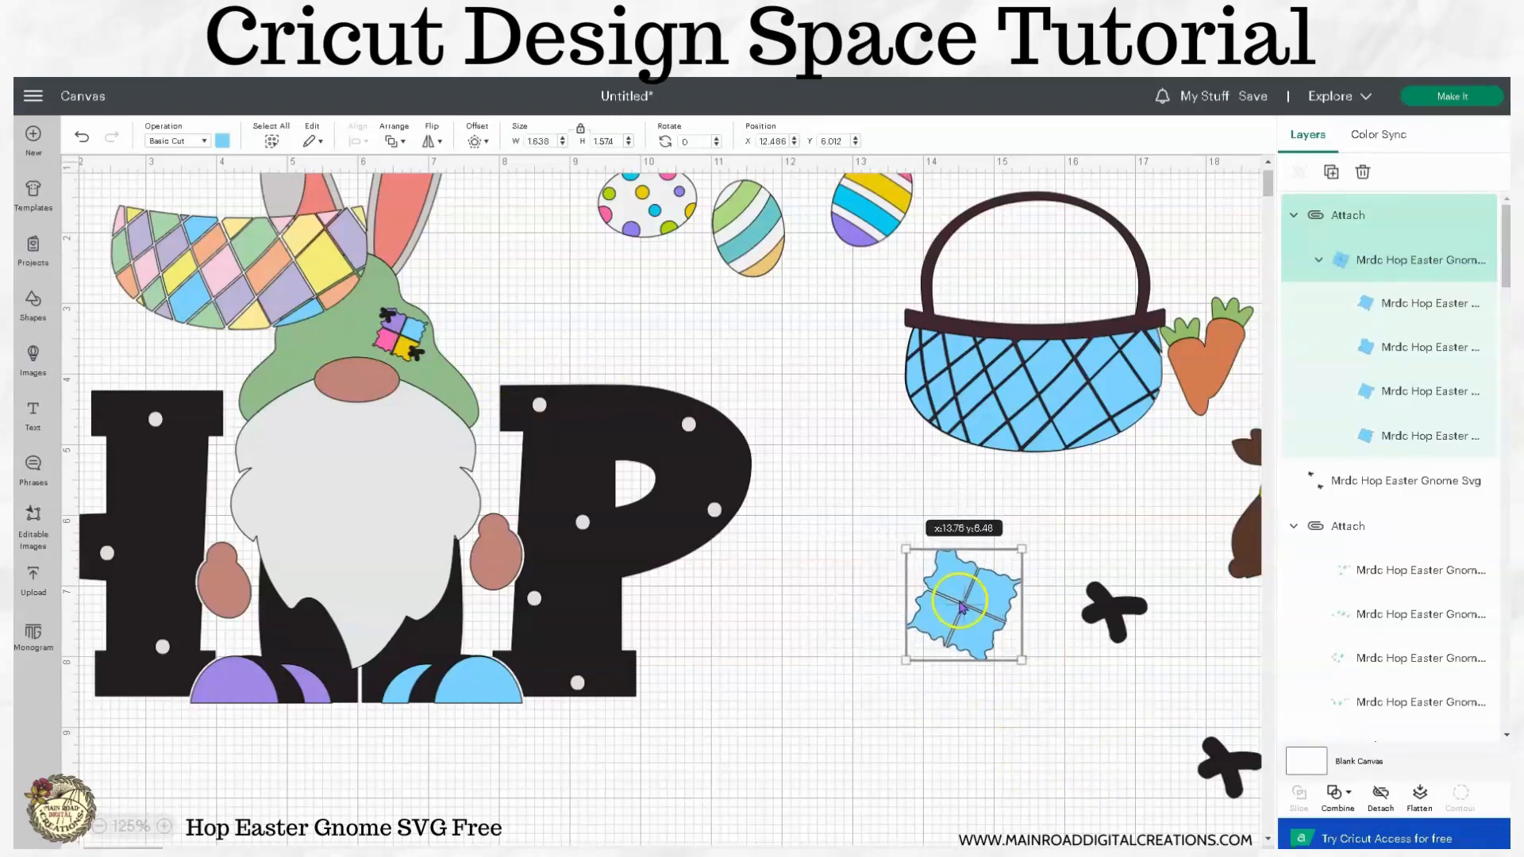
# Undo the hat patch, attach, duplicate and basket base changes until the dark base is back over the colored patches.
pyautogui.scroll(1, 871, 701)
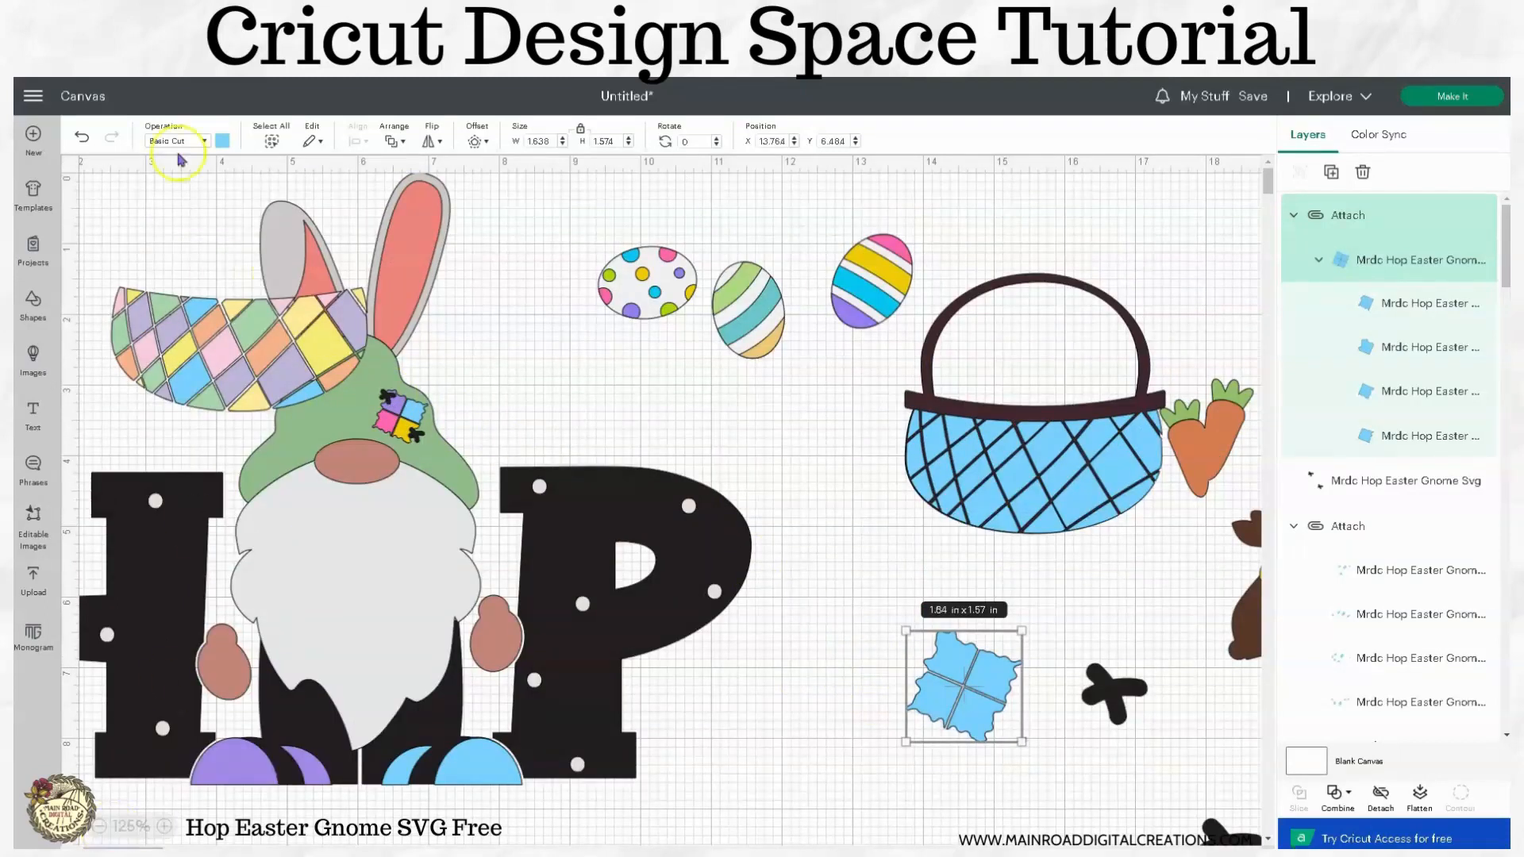
pyautogui.click(82, 138)
pyautogui.click(82, 138)
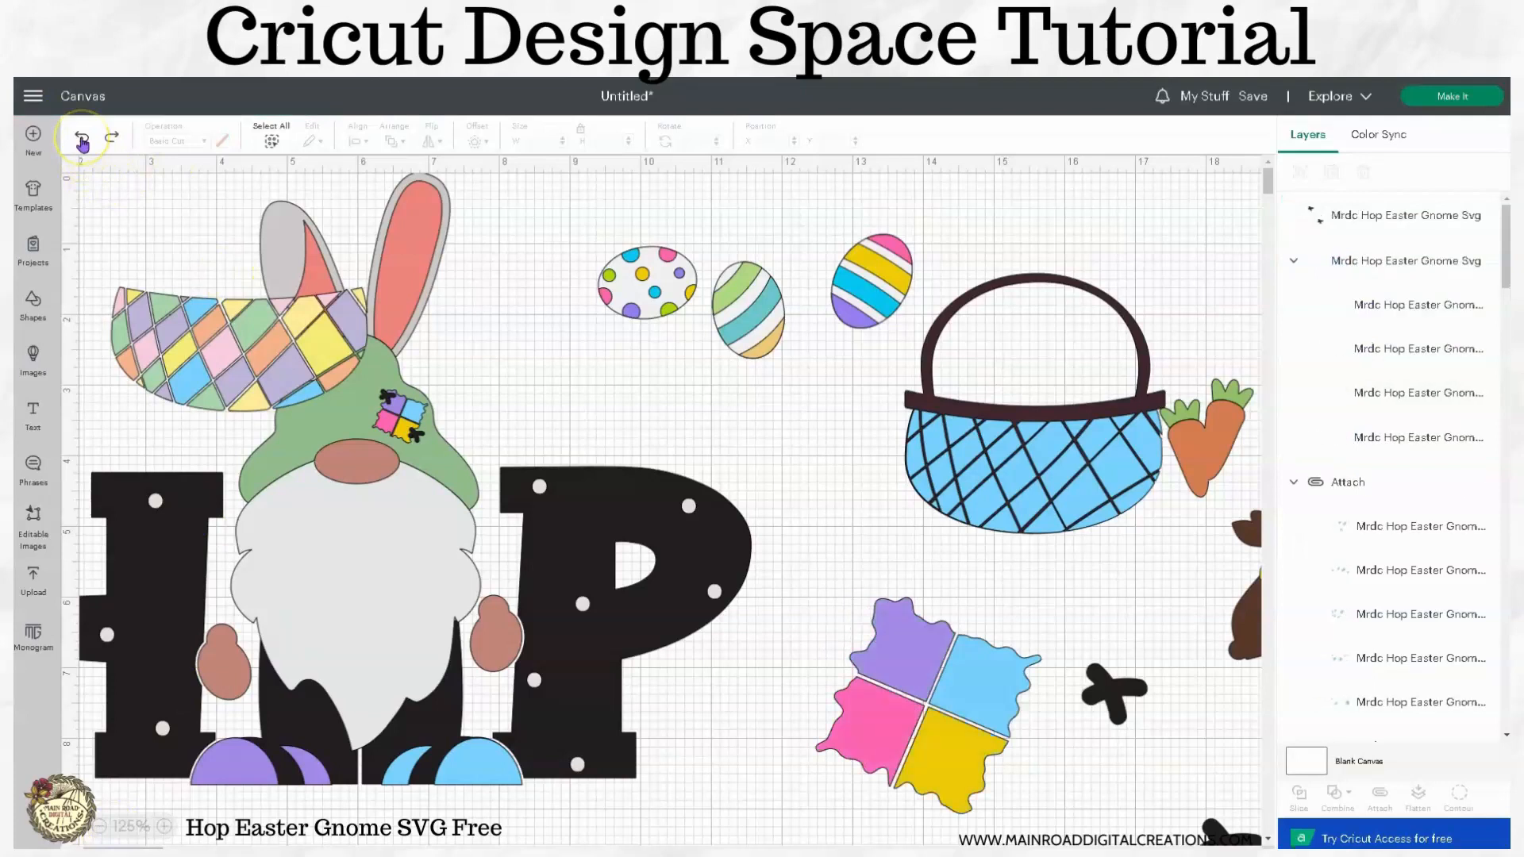
pyautogui.click(82, 138)
pyautogui.click(82, 138)
pyautogui.click(82, 138)
pyautogui.click(82, 138)
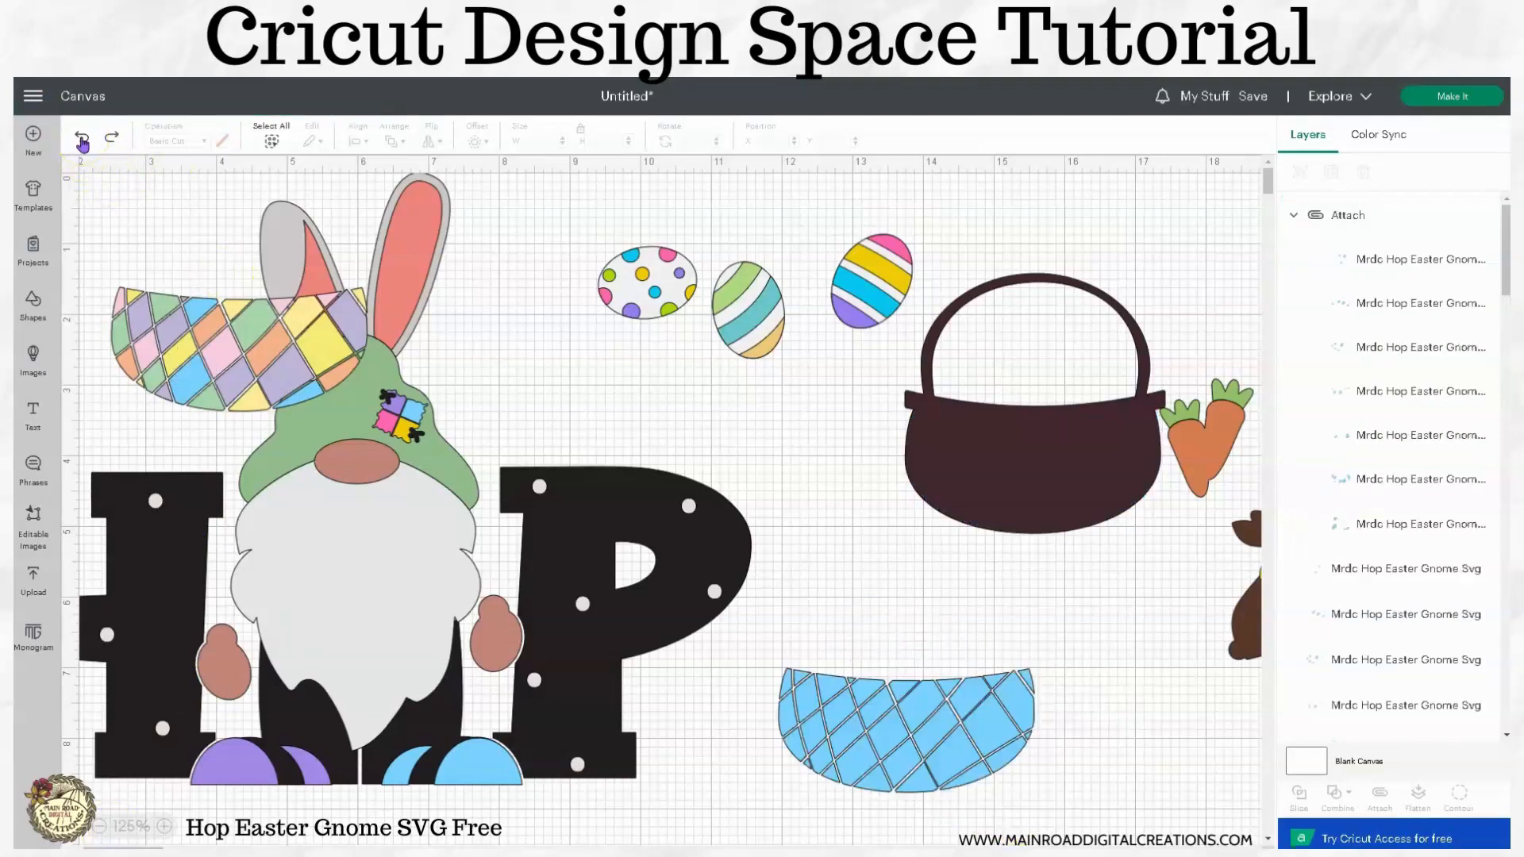
pyautogui.click(82, 138)
pyautogui.click(82, 139)
pyautogui.click(82, 140)
pyautogui.click(82, 140)
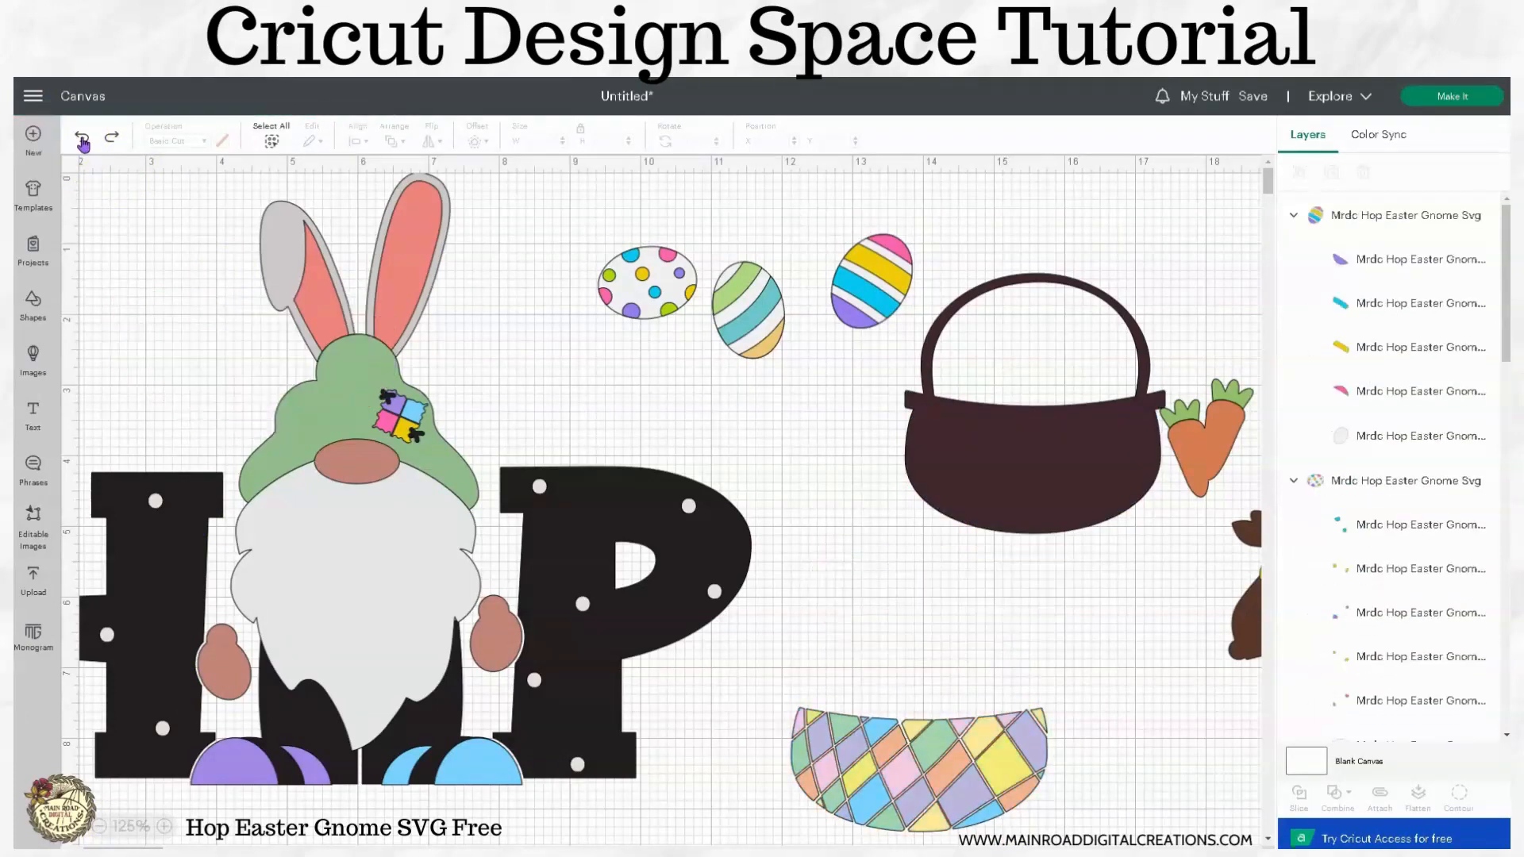
pyautogui.click(81, 139)
pyautogui.click(81, 140)
pyautogui.click(81, 140)
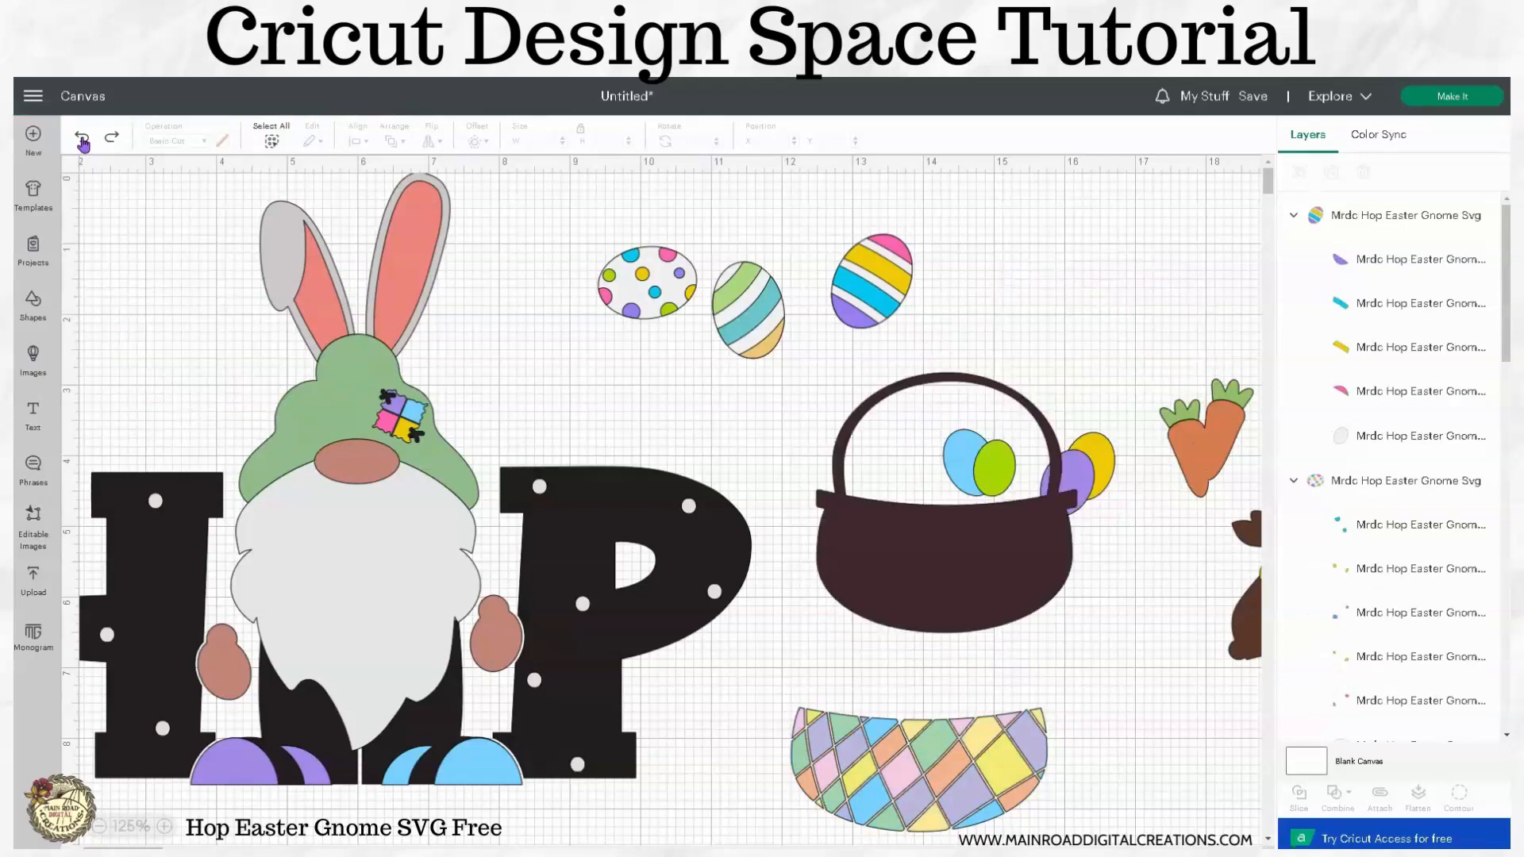
pyautogui.click(82, 140)
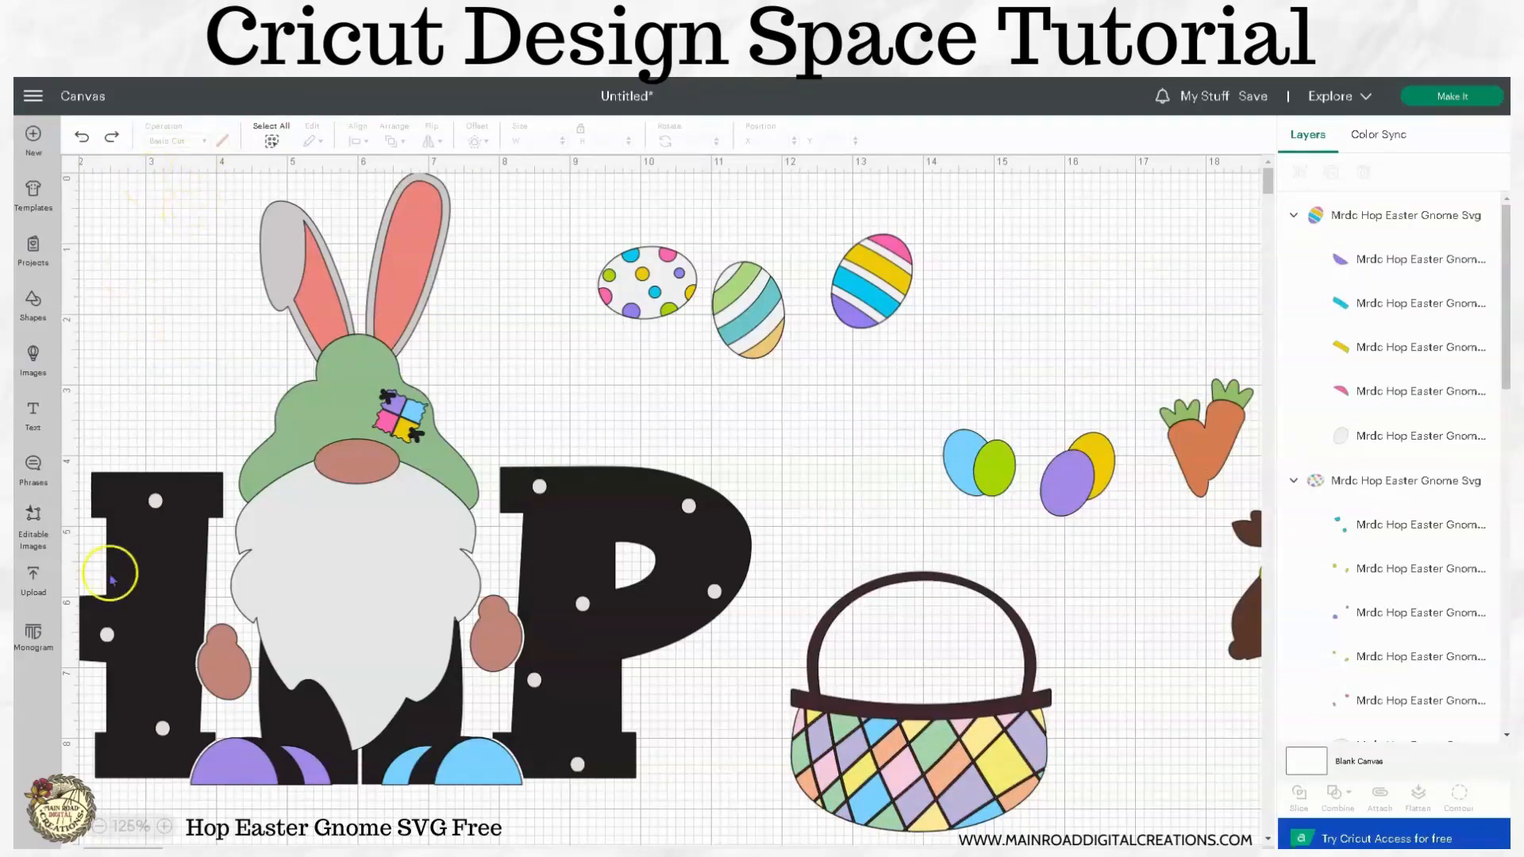
# Ungroup the whole gnome into its separate ears, hat patch, hat, beard, nose and hands, and shoe layers.
pyautogui.click(99, 827)
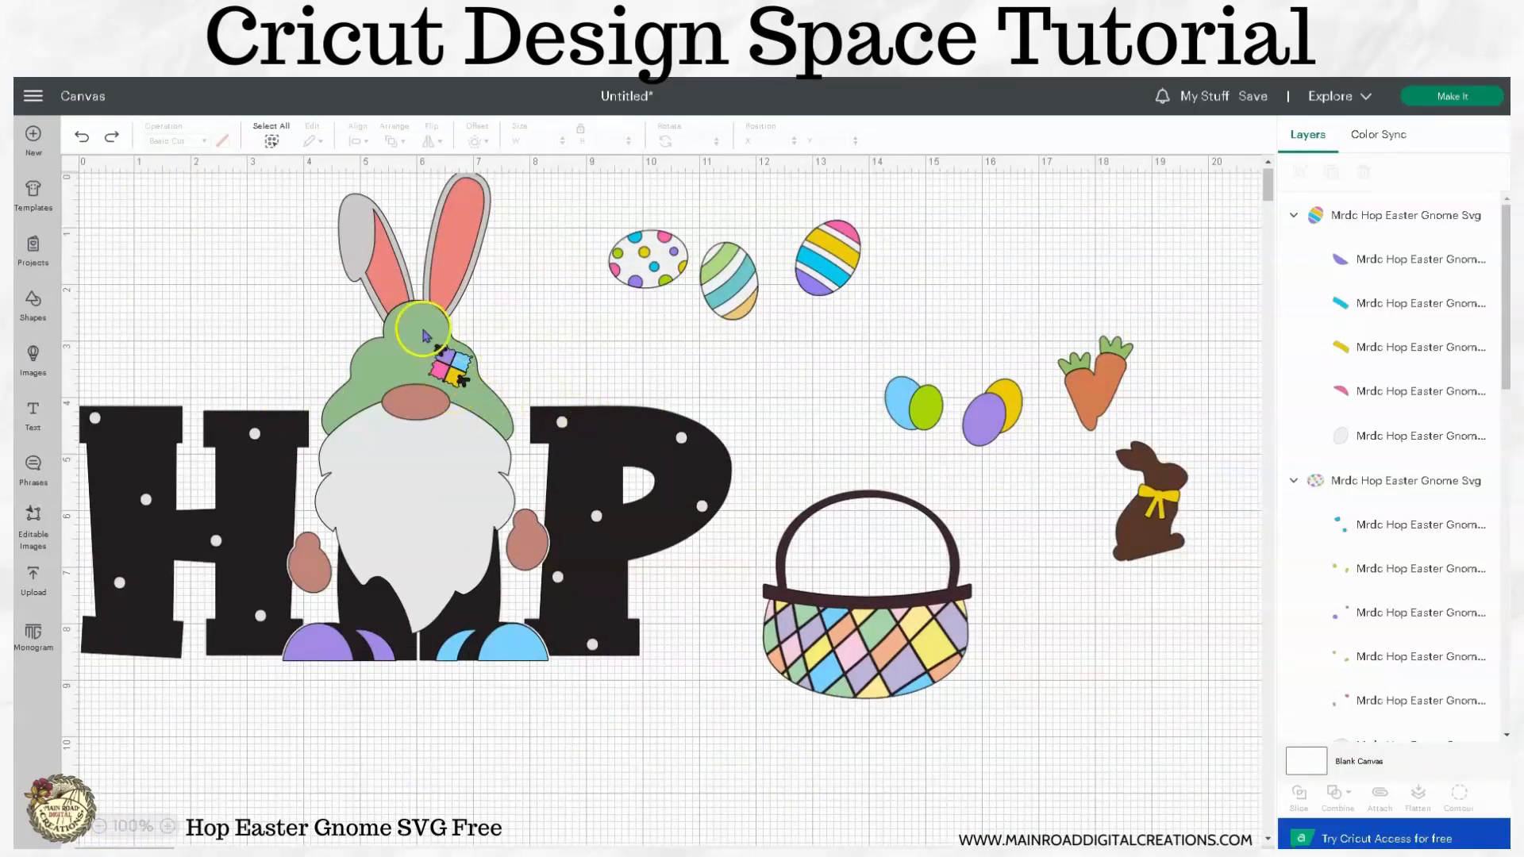
pyautogui.click(500, 639)
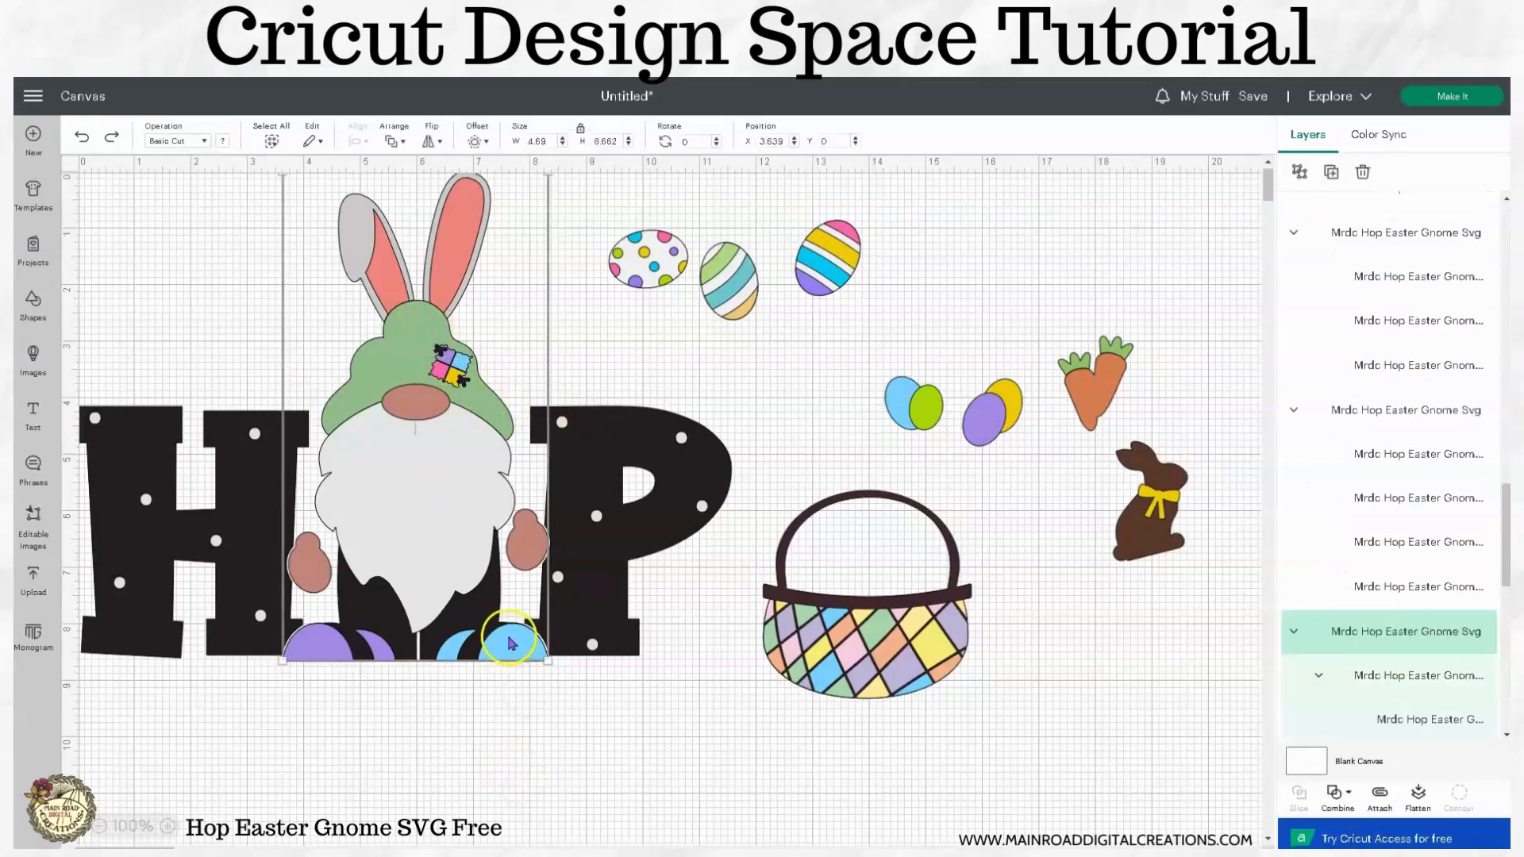
pyautogui.scroll(-2, 1404, 631)
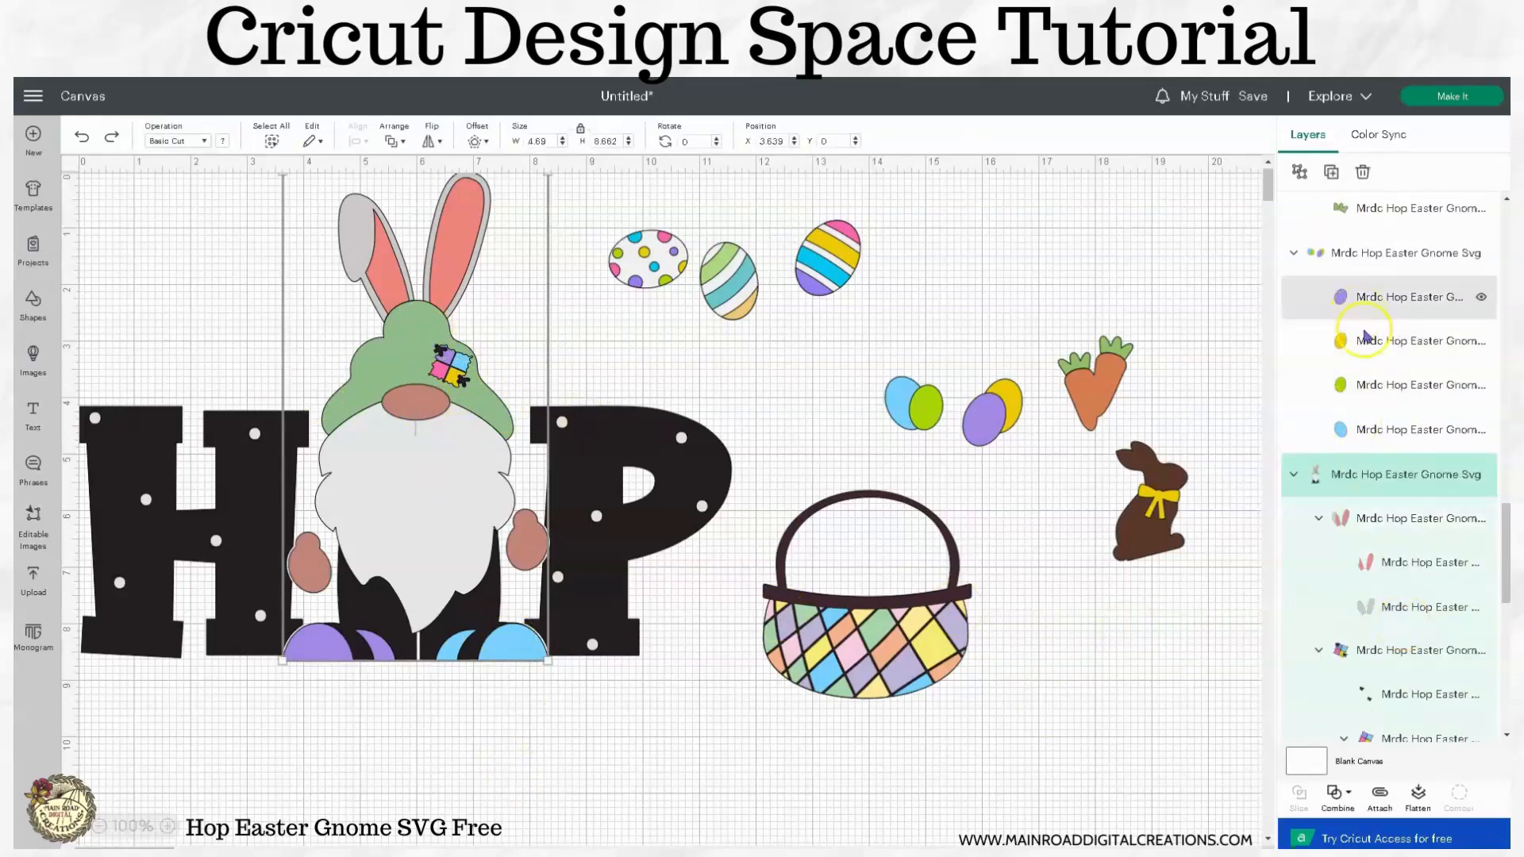
pyautogui.scroll(-3, 1364, 584)
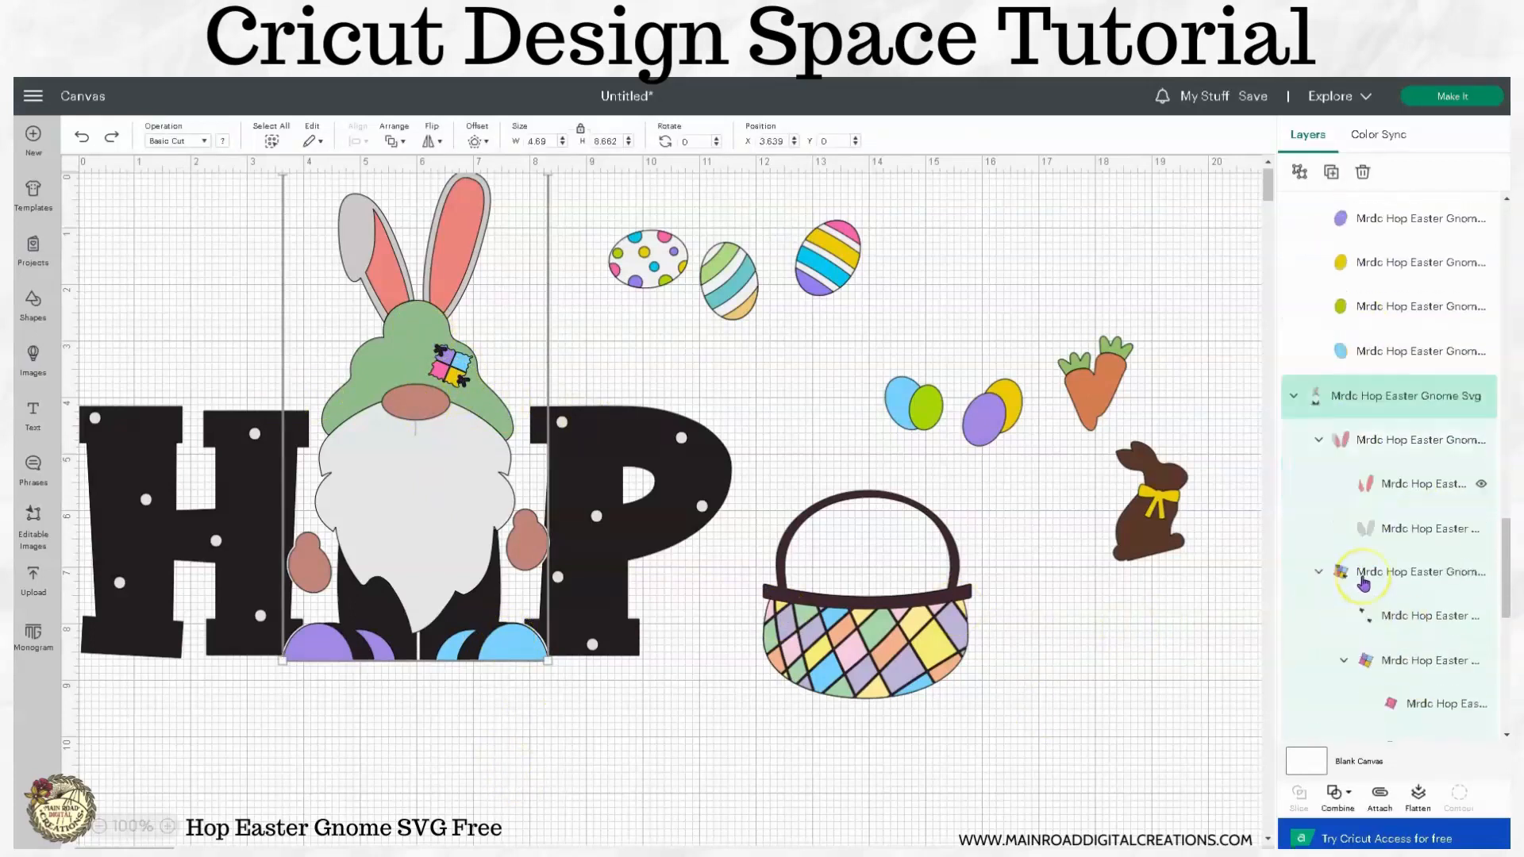
pyautogui.scroll(4, 1364, 584)
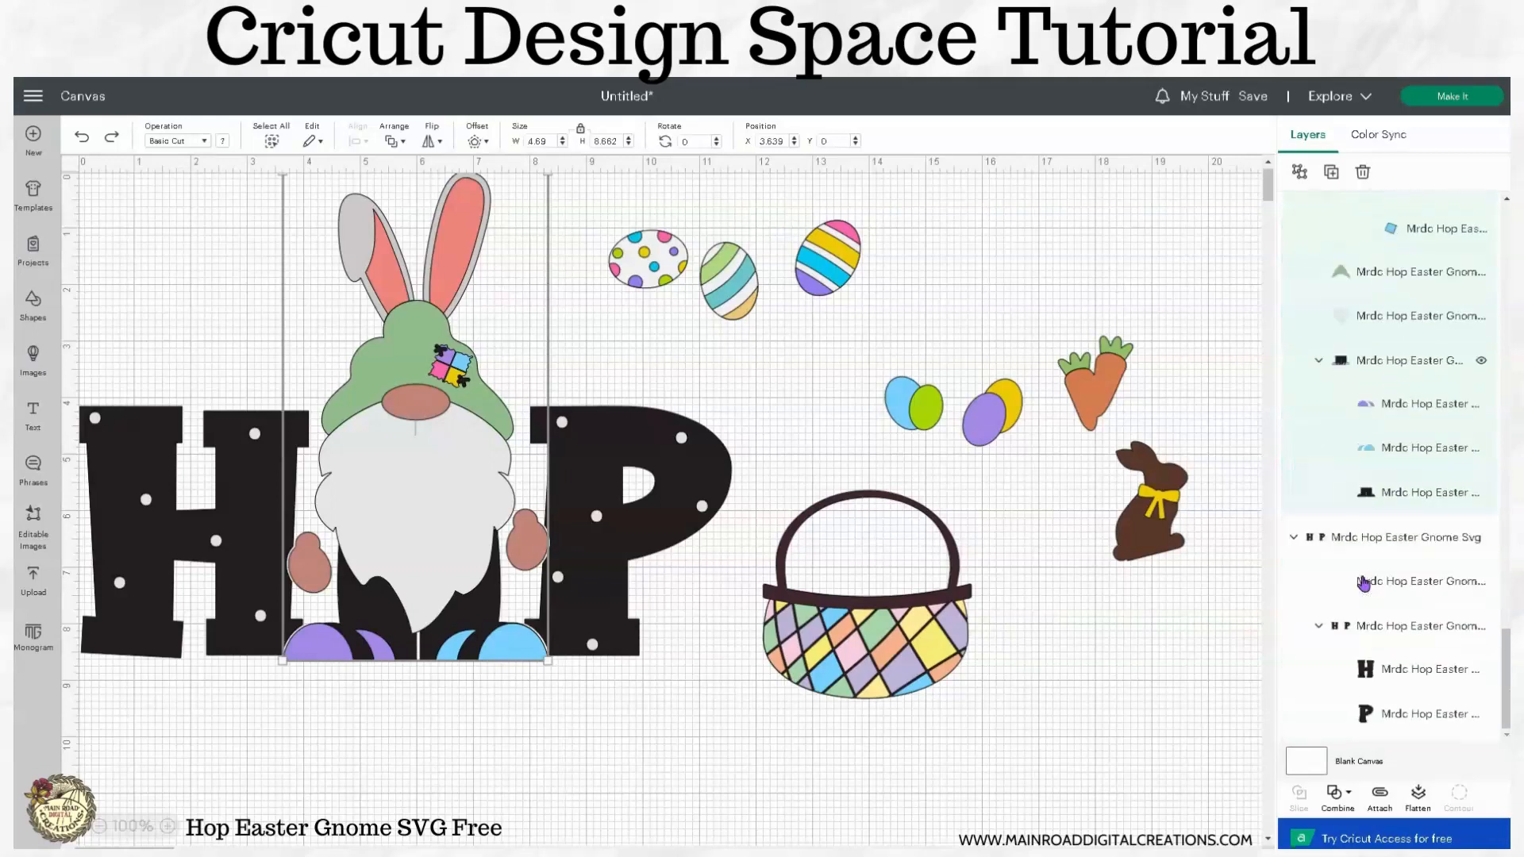
pyautogui.scroll(1, 1364, 583)
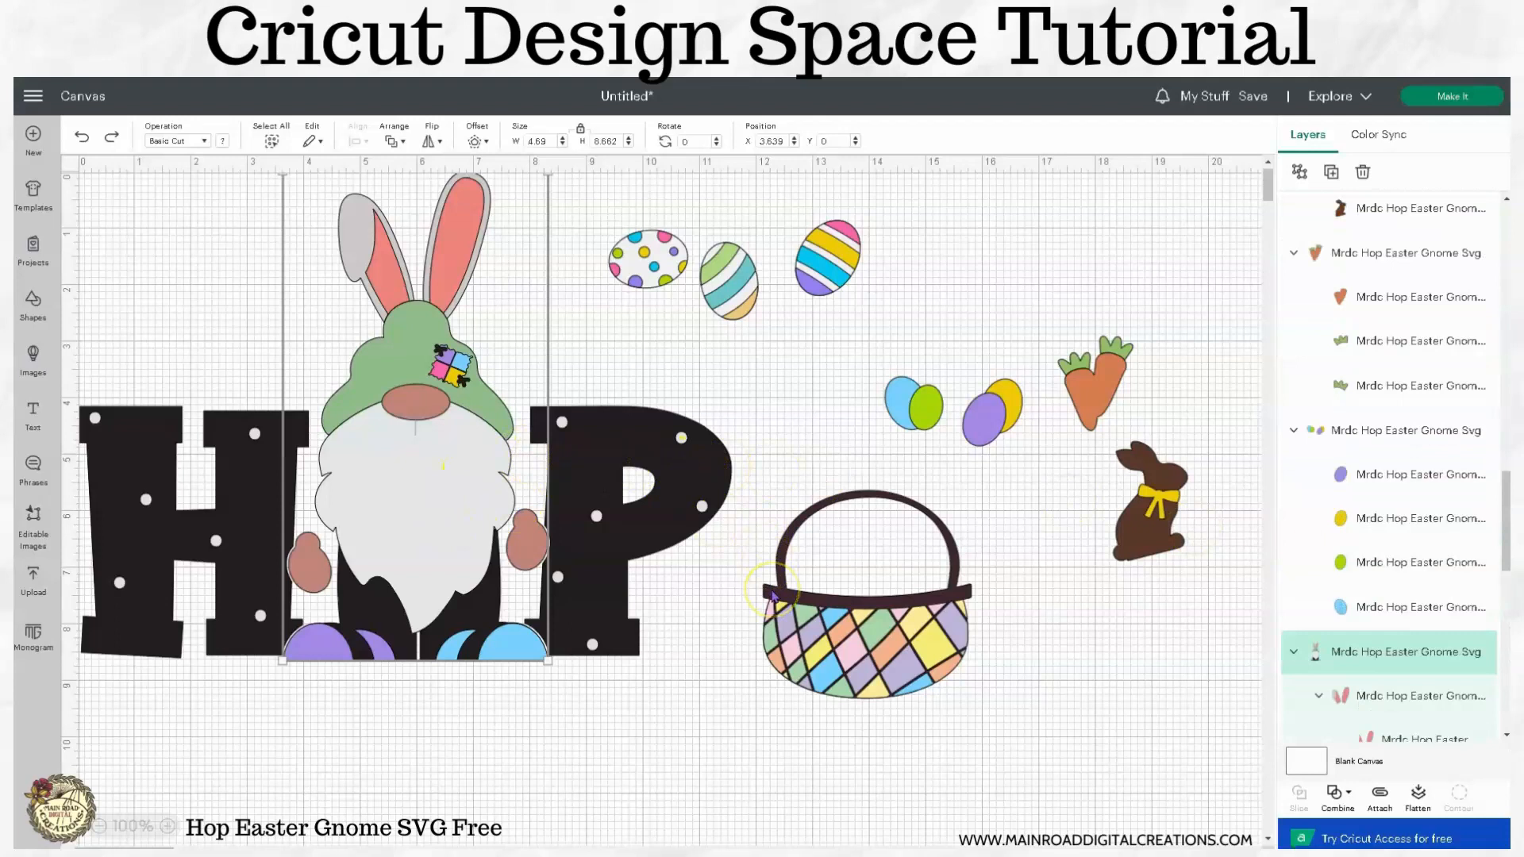
pyautogui.click(663, 774)
pyautogui.click(401, 472)
pyautogui.click(482, 629)
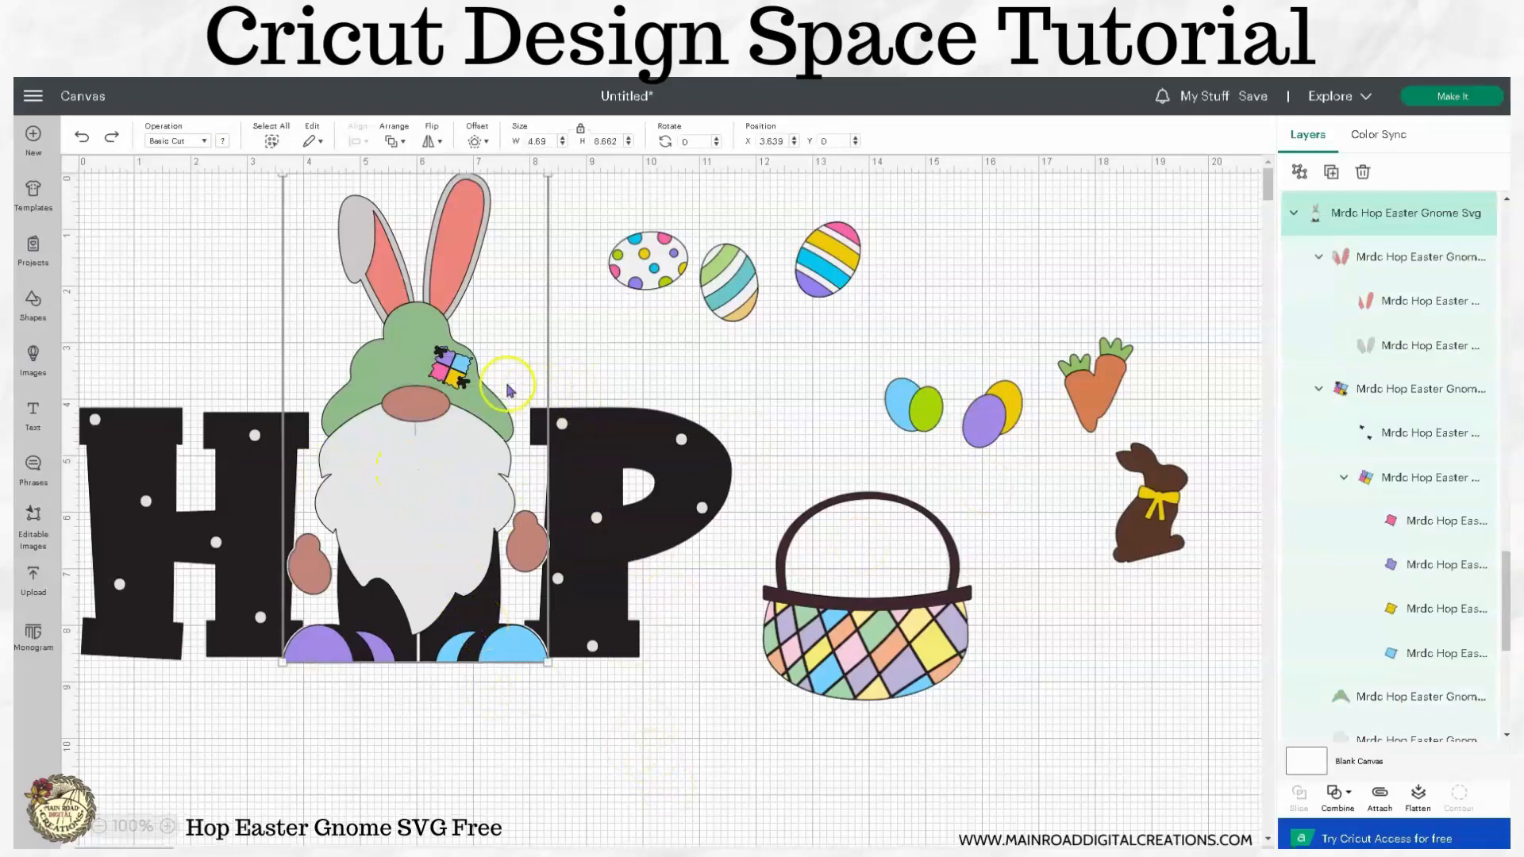
pyautogui.rightClick(465, 387)
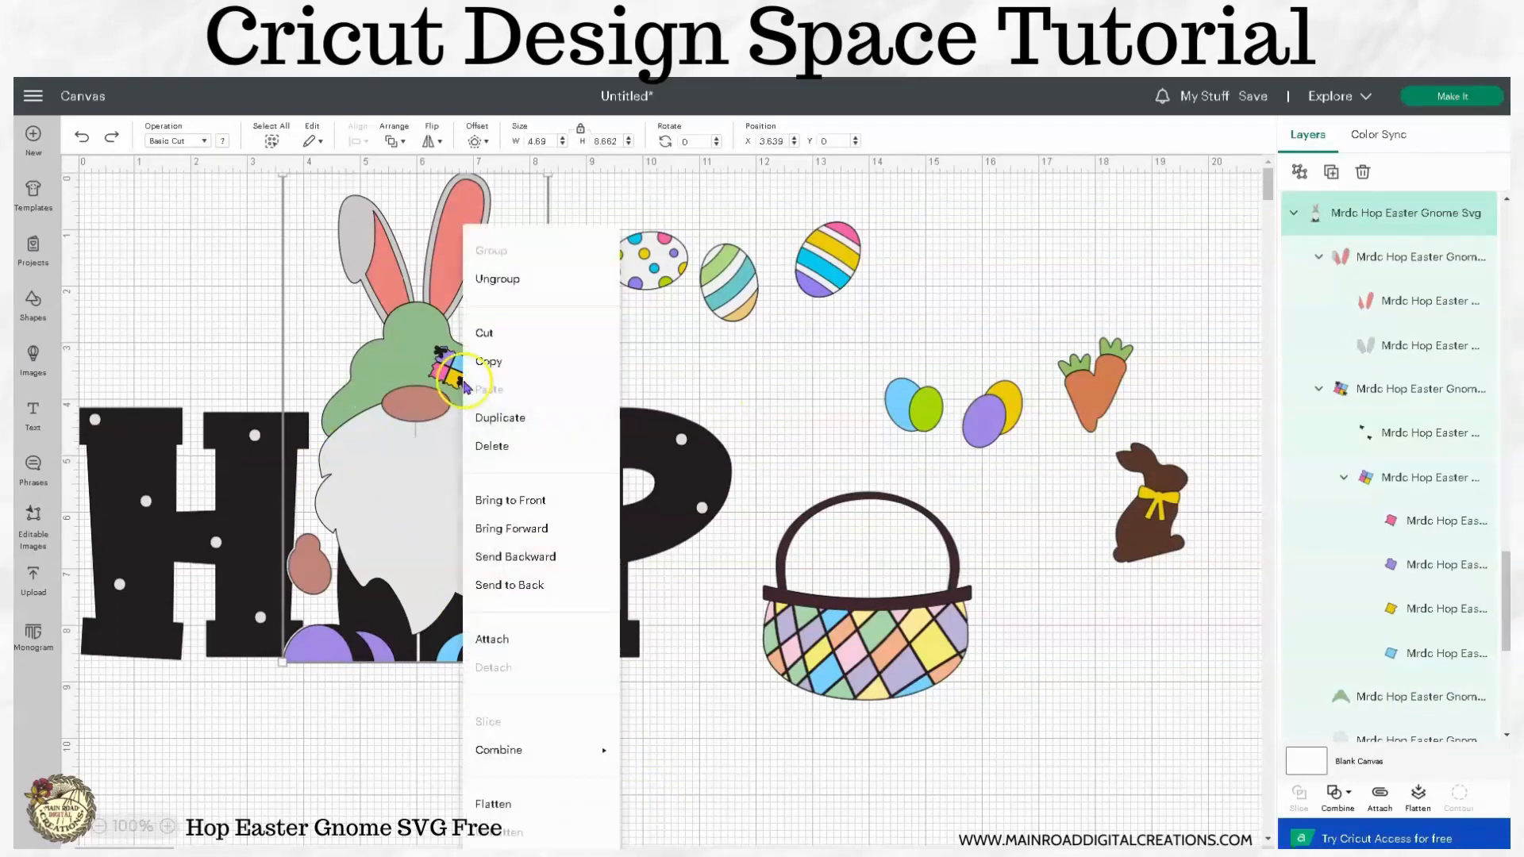
pyautogui.click(508, 278)
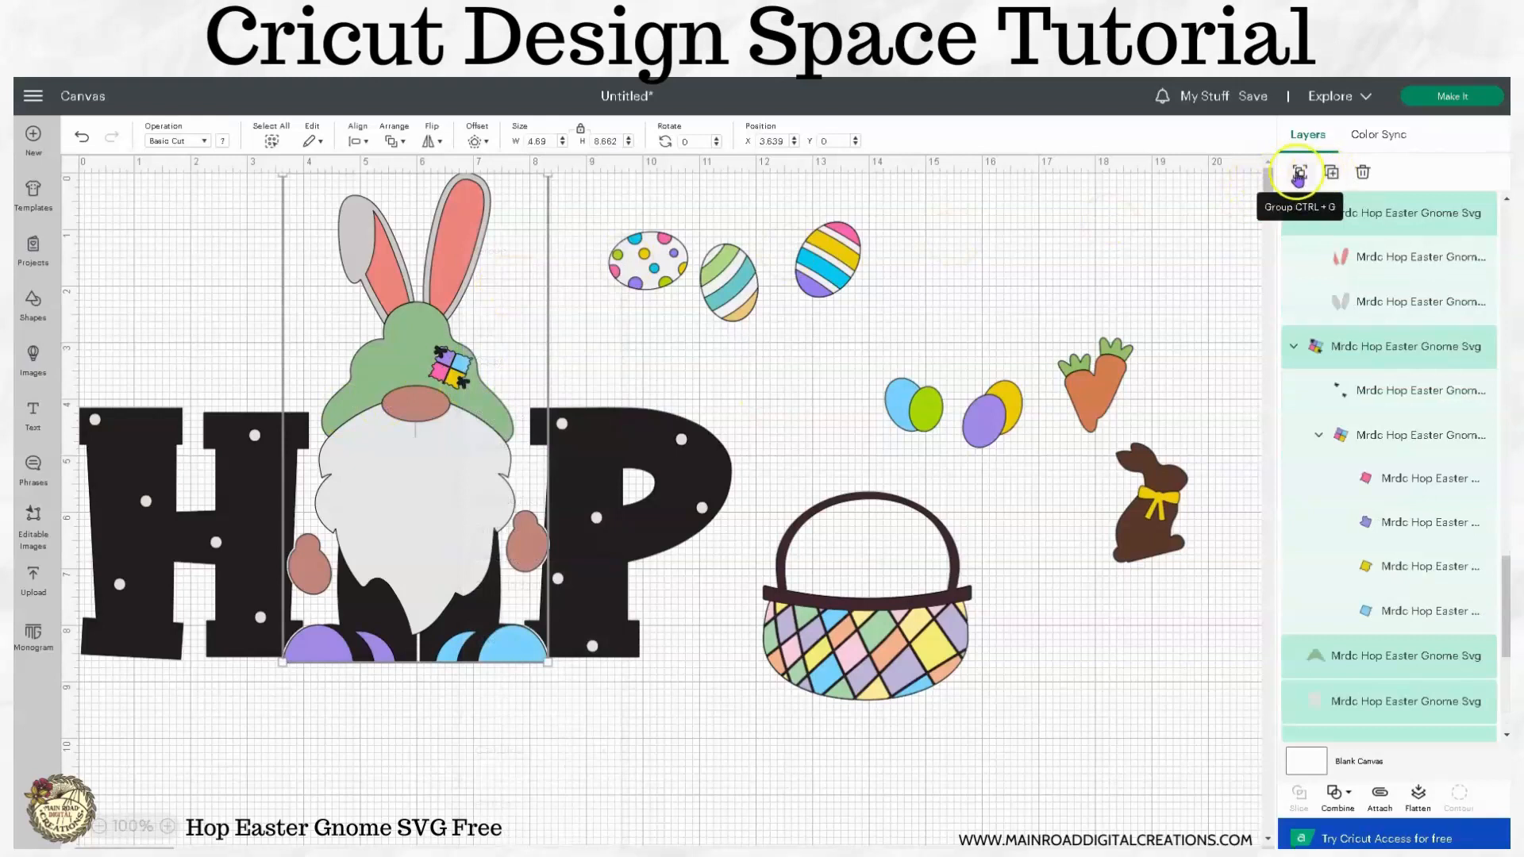
pyautogui.click(1299, 173)
# Move the nose and hands, the beard and the green hat off the gnome toward the basket area.
pyautogui.moveTo(401, 482); pyautogui.dragTo(1038, 680)
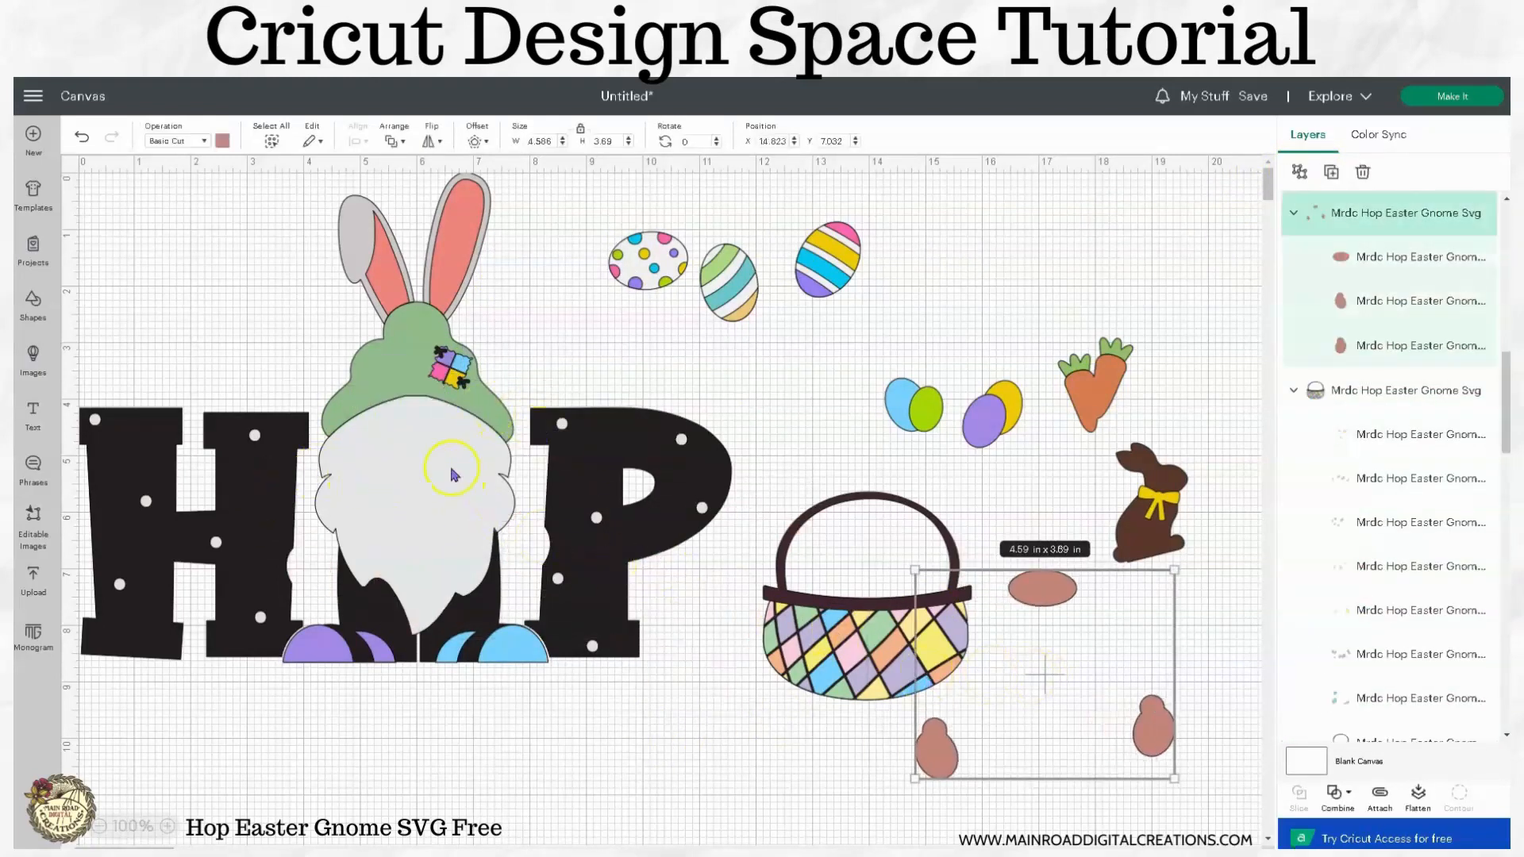
pyautogui.moveTo(433, 504); pyautogui.dragTo(818, 460)
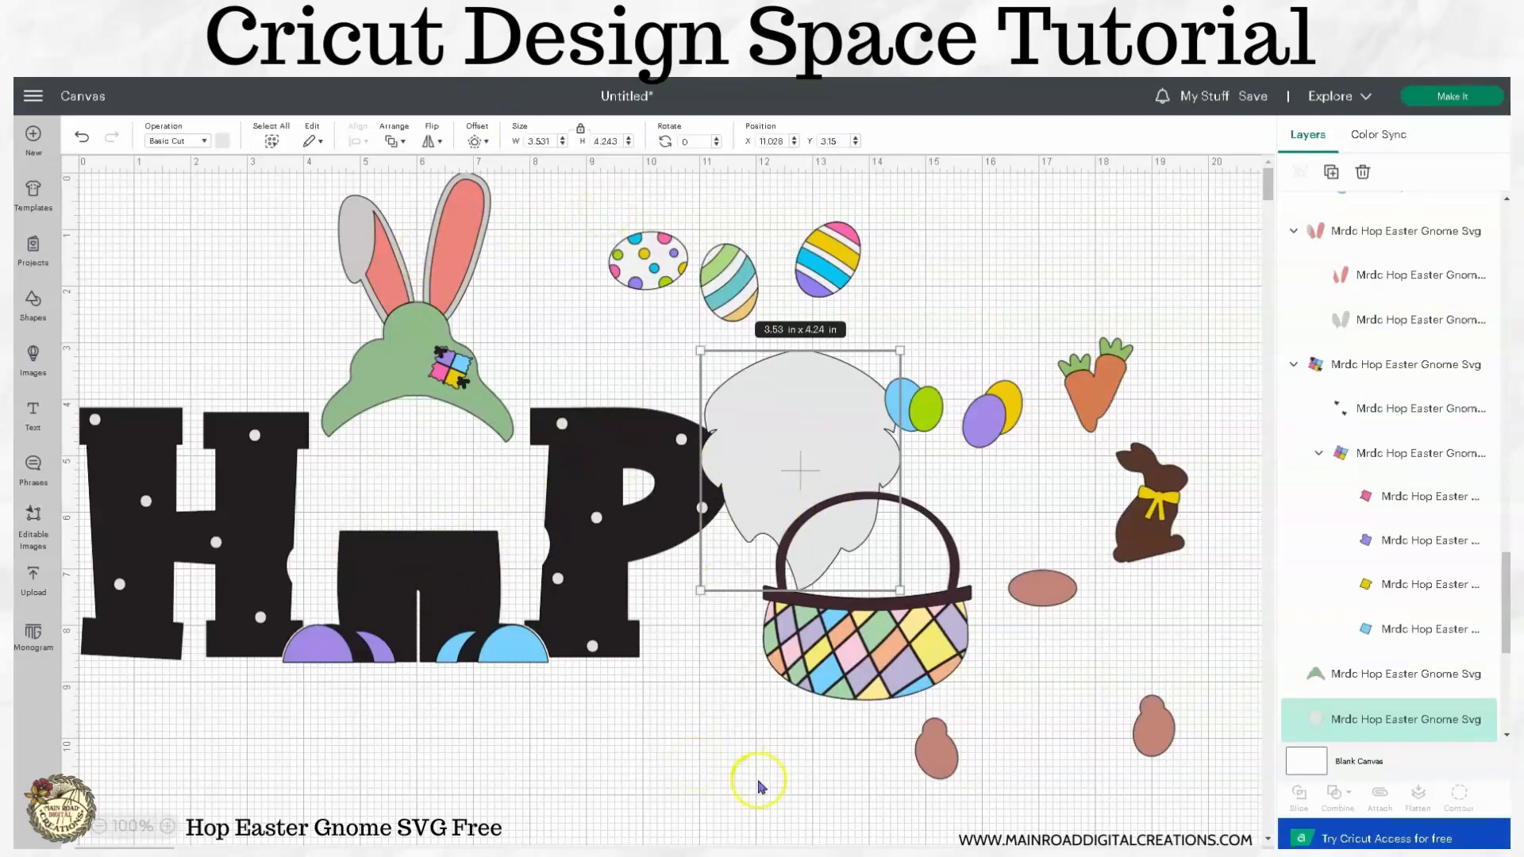
pyautogui.click(383, 413)
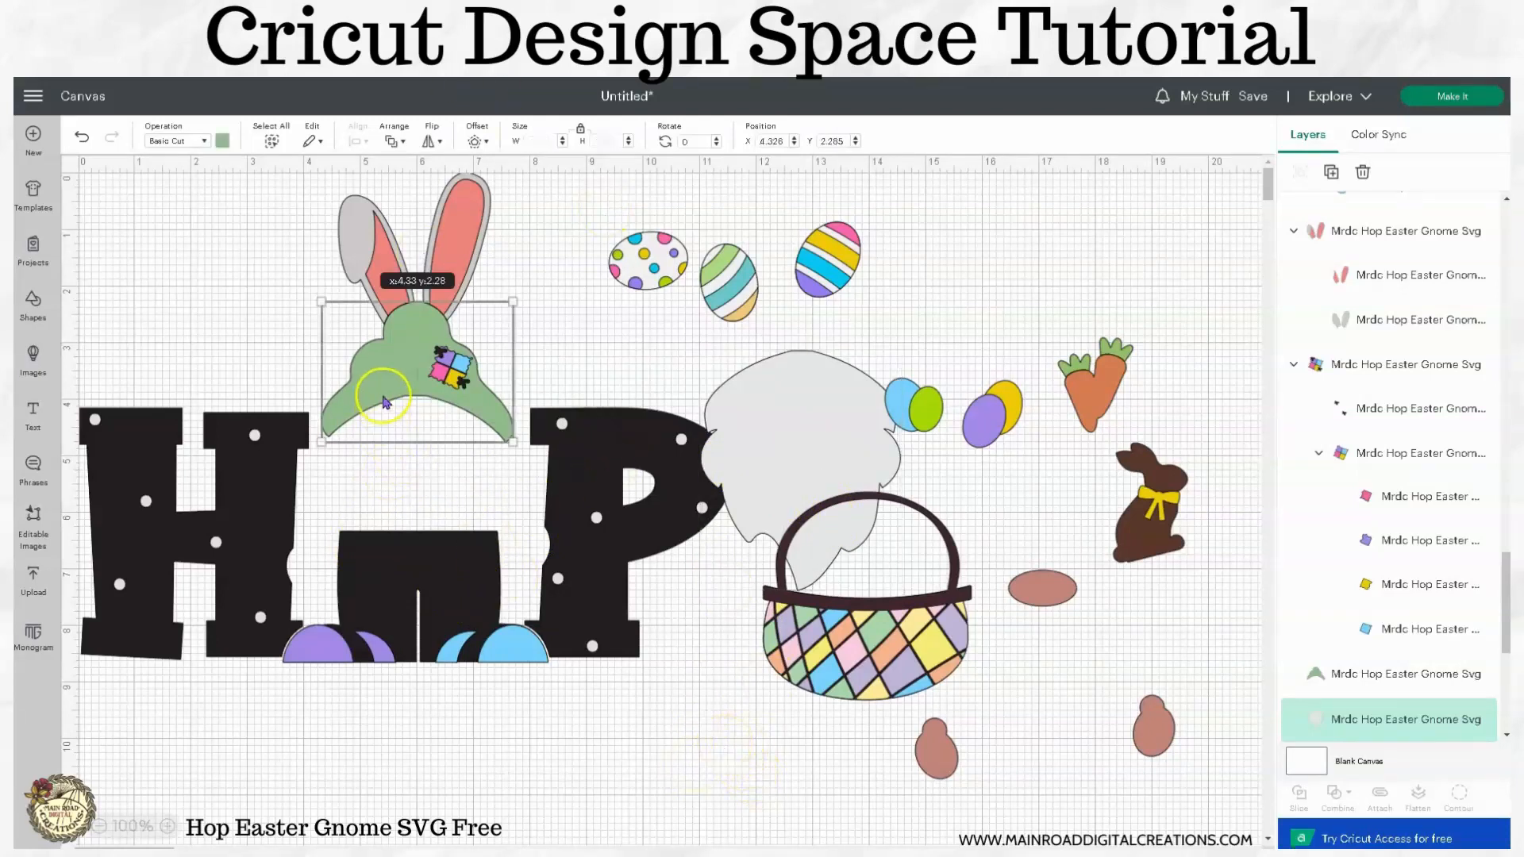
pyautogui.moveTo(341, 419); pyautogui.dragTo(904, 528)
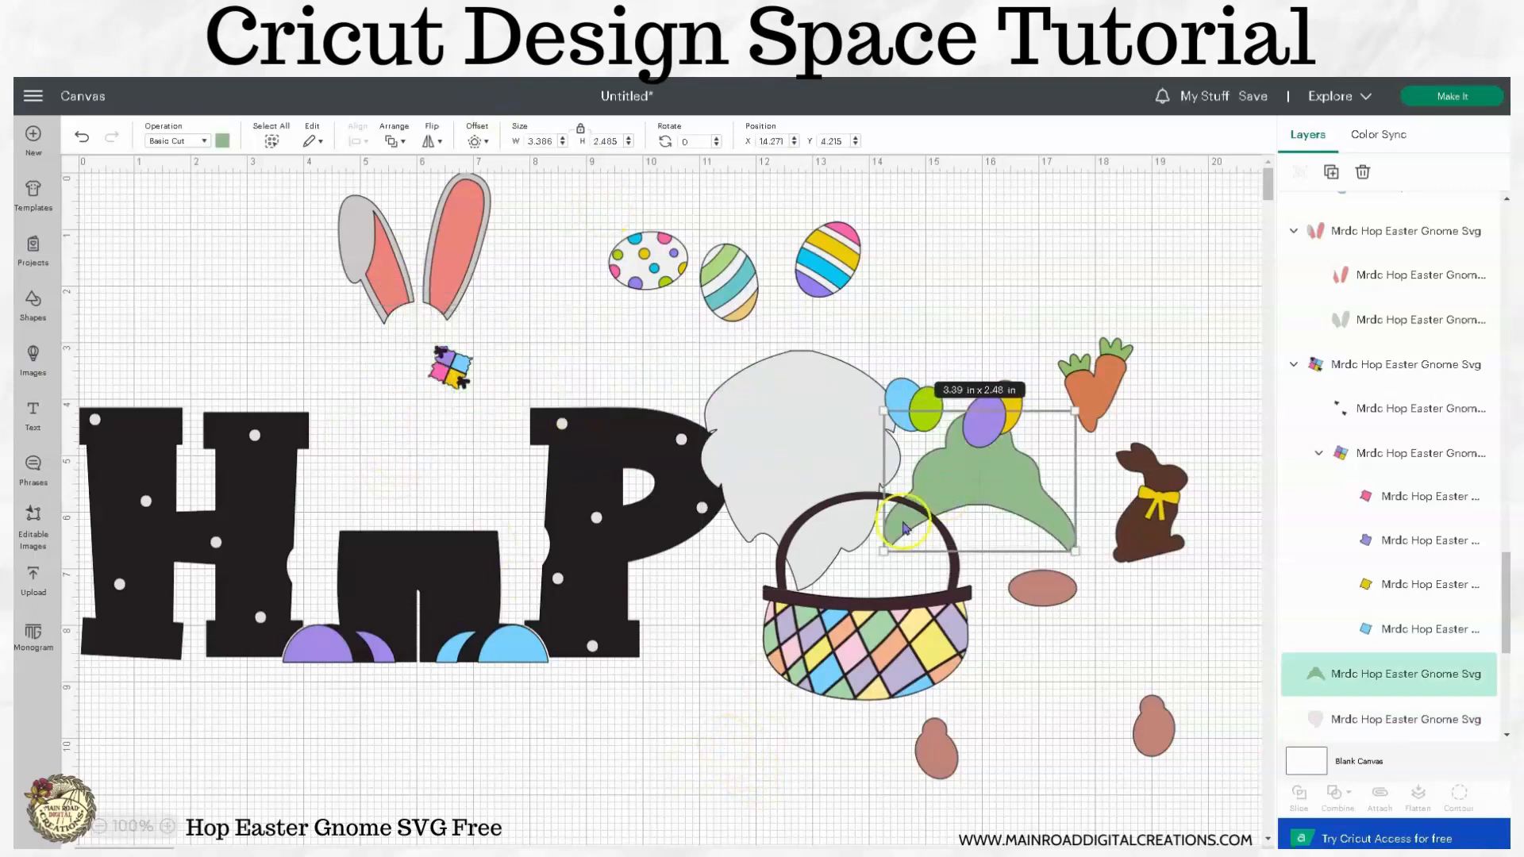
# Ungroup the gnome's black body and shoes, and move the purple and blue shoe pieces together below the letters.
pyautogui.click(497, 645)
pyautogui.rightClick(459, 589)
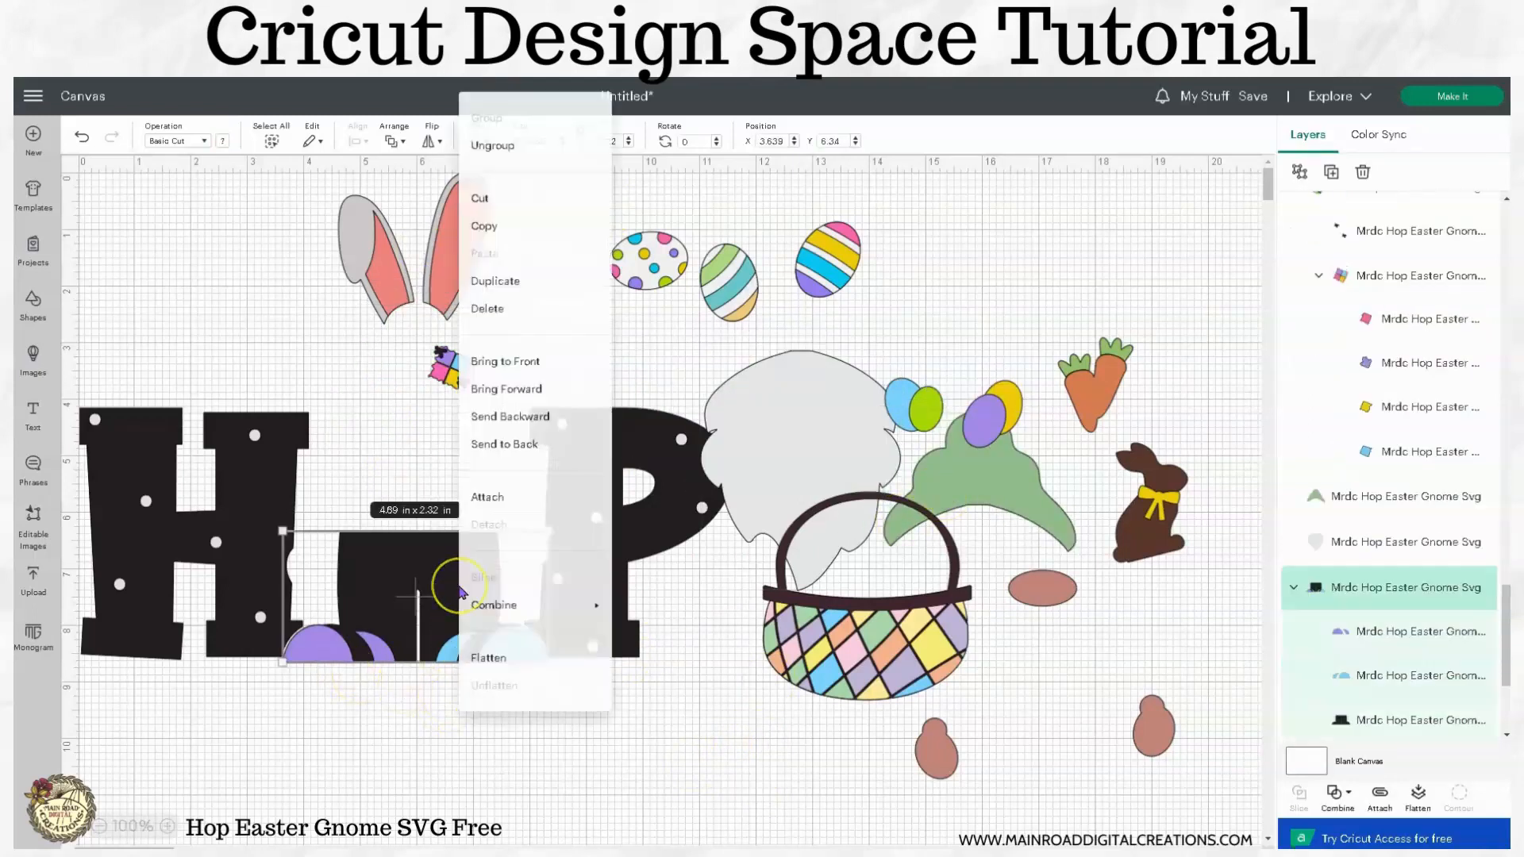
pyautogui.click(490, 132)
pyautogui.click(585, 732)
pyautogui.click(506, 642)
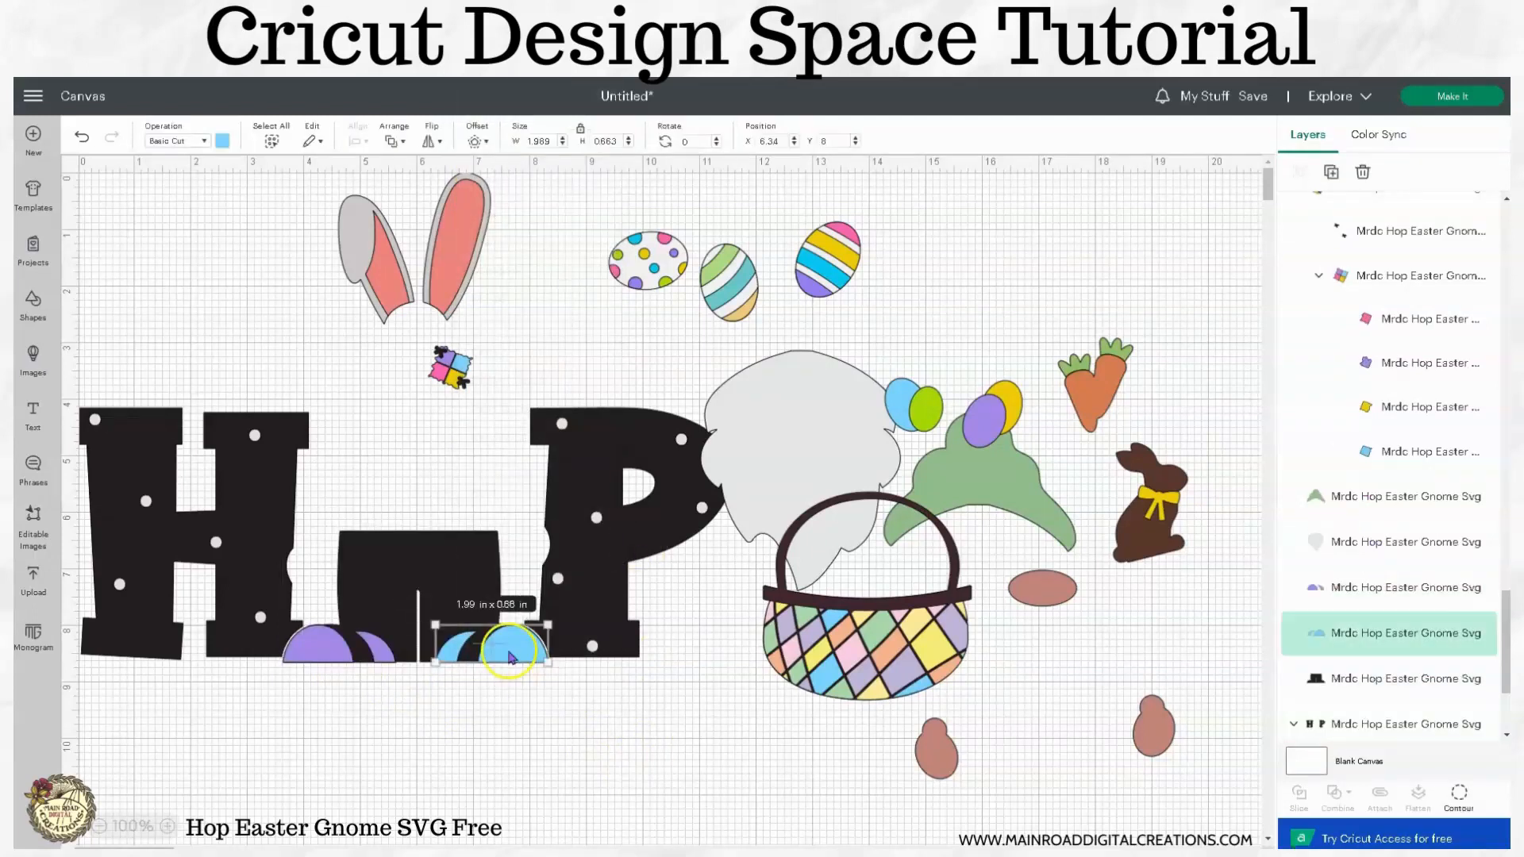
pyautogui.click(332, 638)
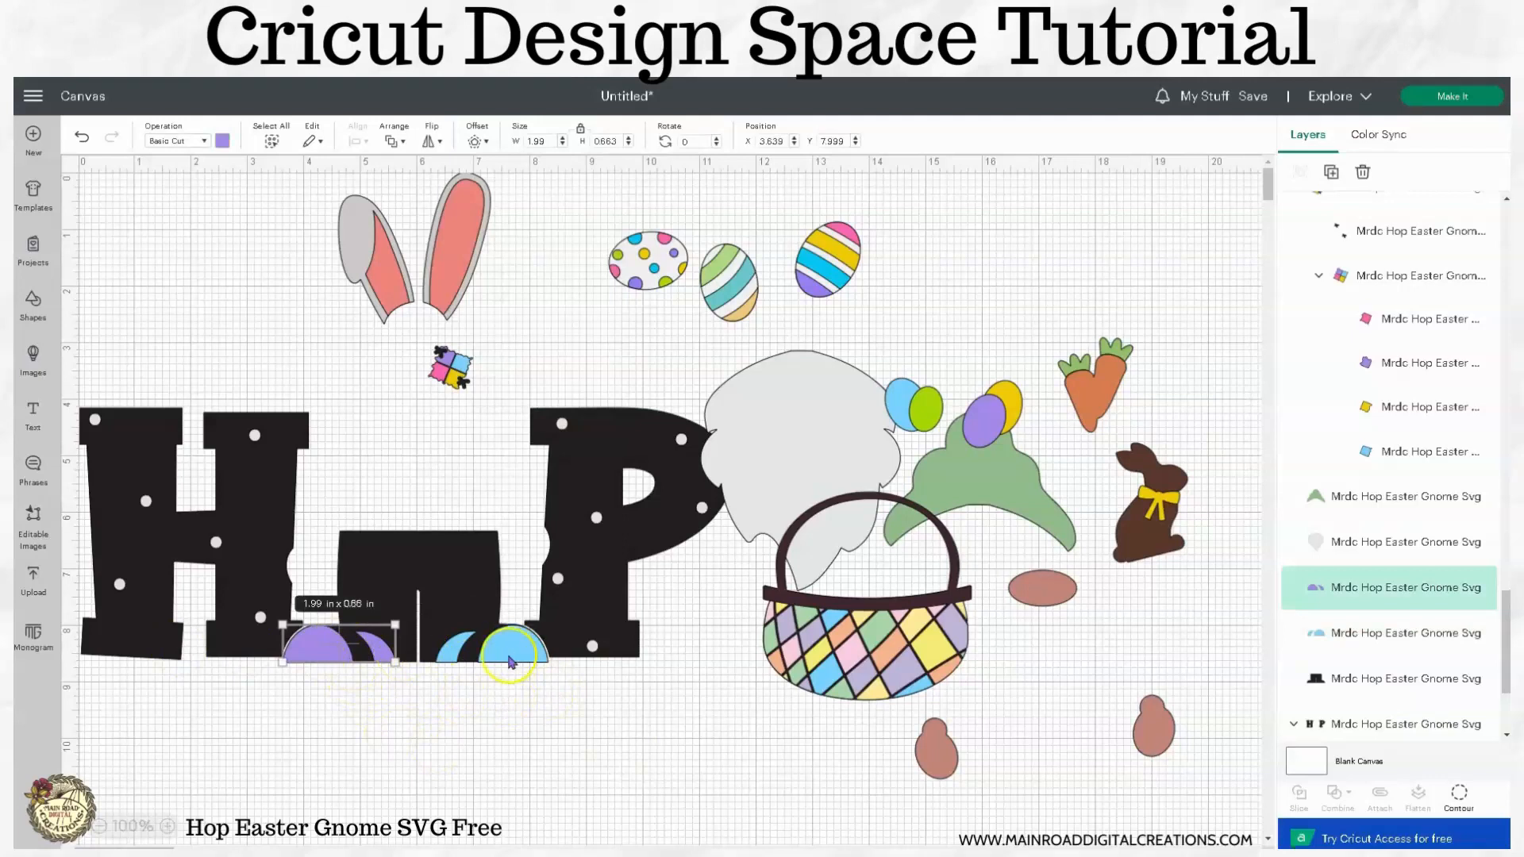
pyautogui.keyDown('shift'); pyautogui.click(511, 659); pyautogui.keyUp('shift')
pyautogui.moveTo(512, 647); pyautogui.dragTo(746, 786)
# Ungroup the H and P letter group and move its white dots off the letters, up around the eggs.
pyautogui.click(229, 611)
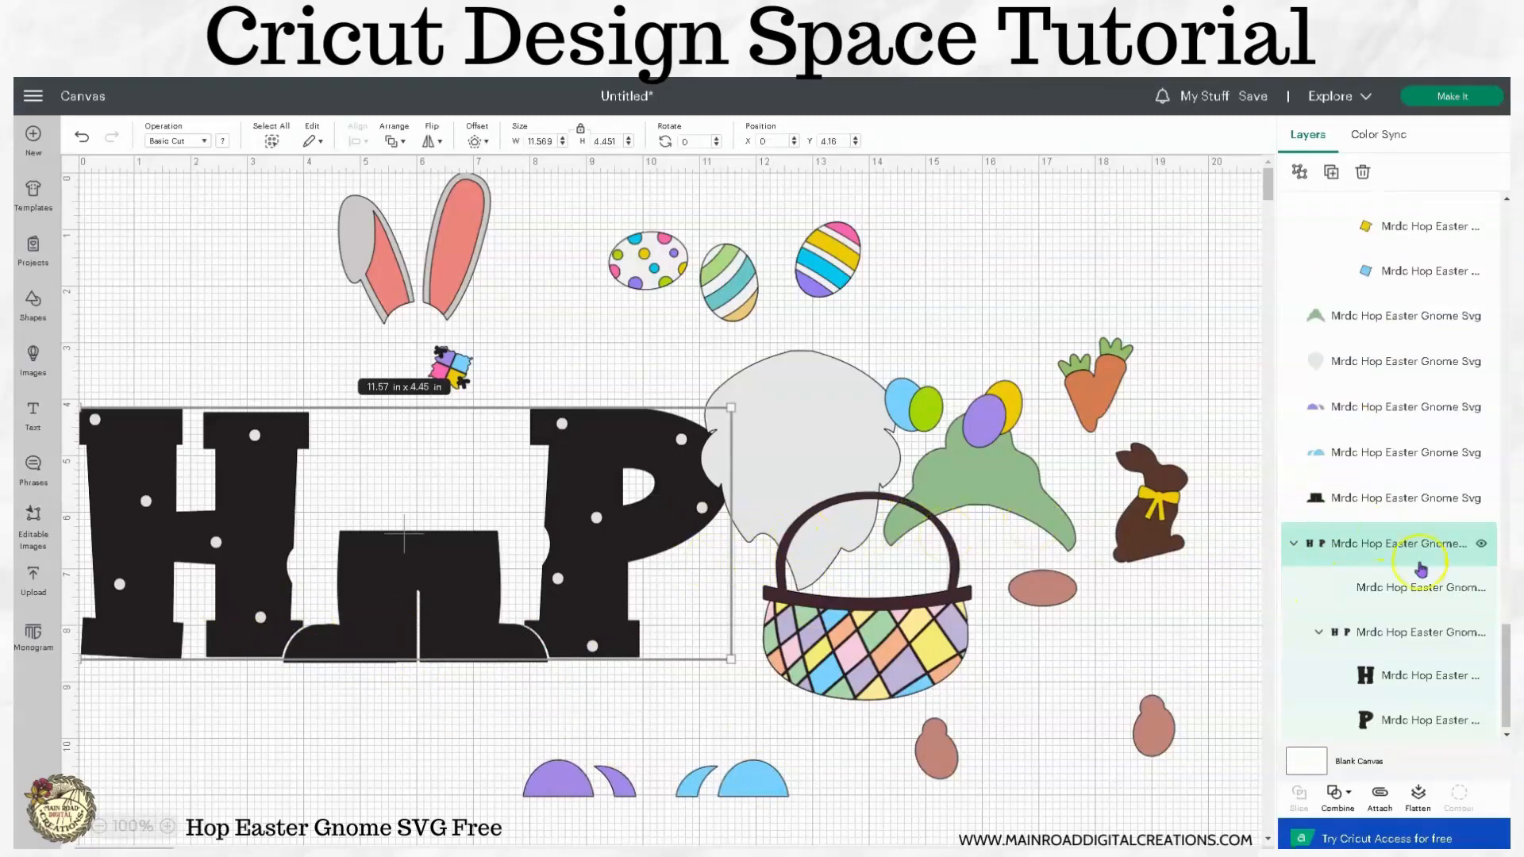
pyautogui.click(1301, 175)
pyautogui.click(978, 248)
pyautogui.moveTo(562, 426); pyautogui.dragTo(1134, 206)
# Attach the black H and P letters to the gnome's black body.
pyautogui.moveTo(610, 687); pyautogui.dragTo(231, 606)
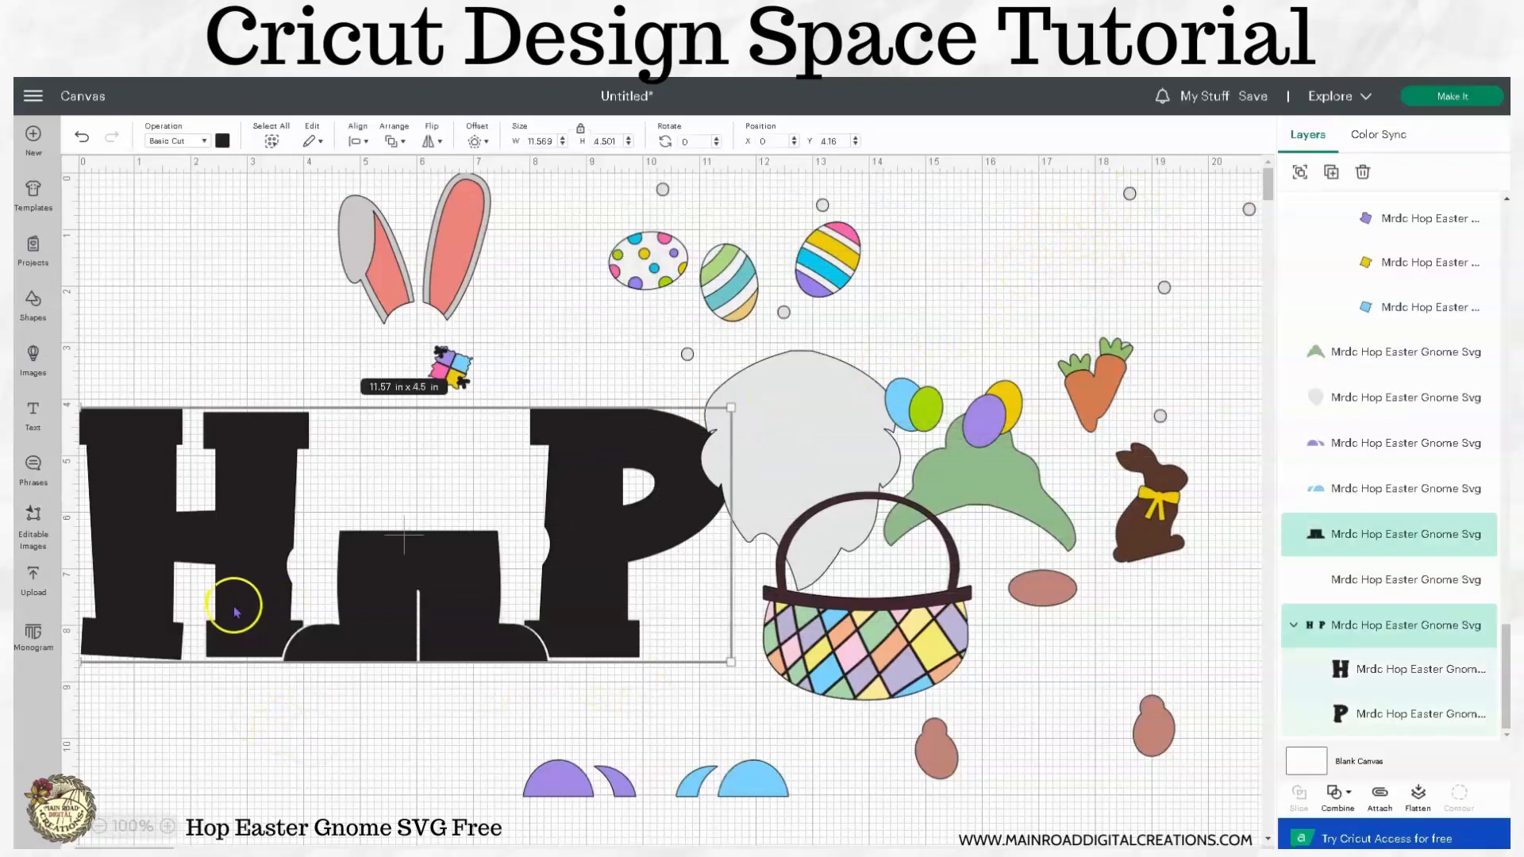
pyautogui.click(1380, 795)
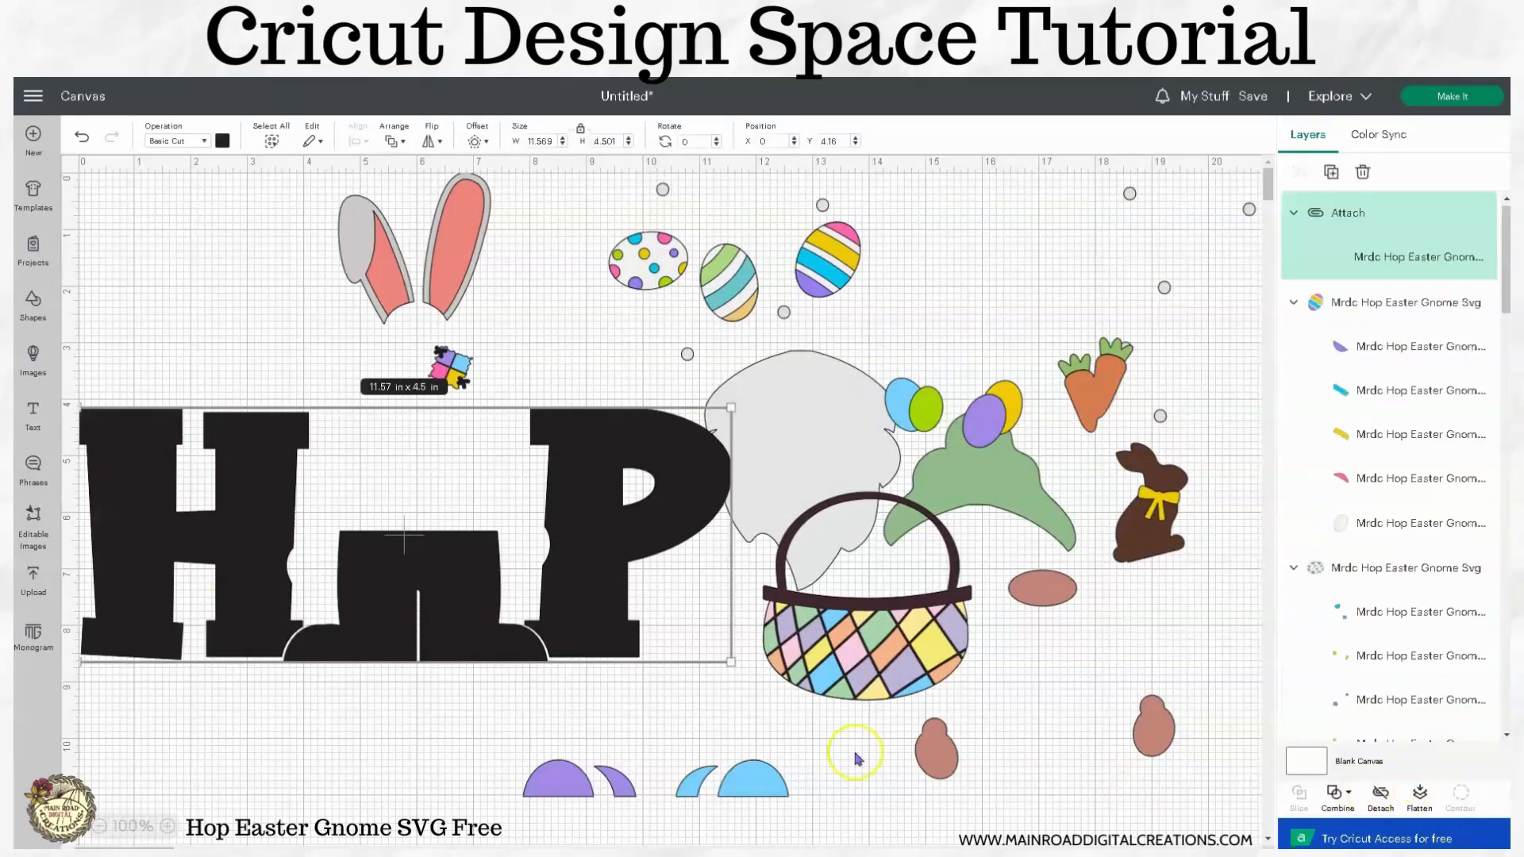
pyautogui.click(650, 704)
# Ungroup the bunny ears and place the pink inner ears beside the gray outer ears.
pyautogui.moveTo(403, 302); pyautogui.dragTo(301, 301)
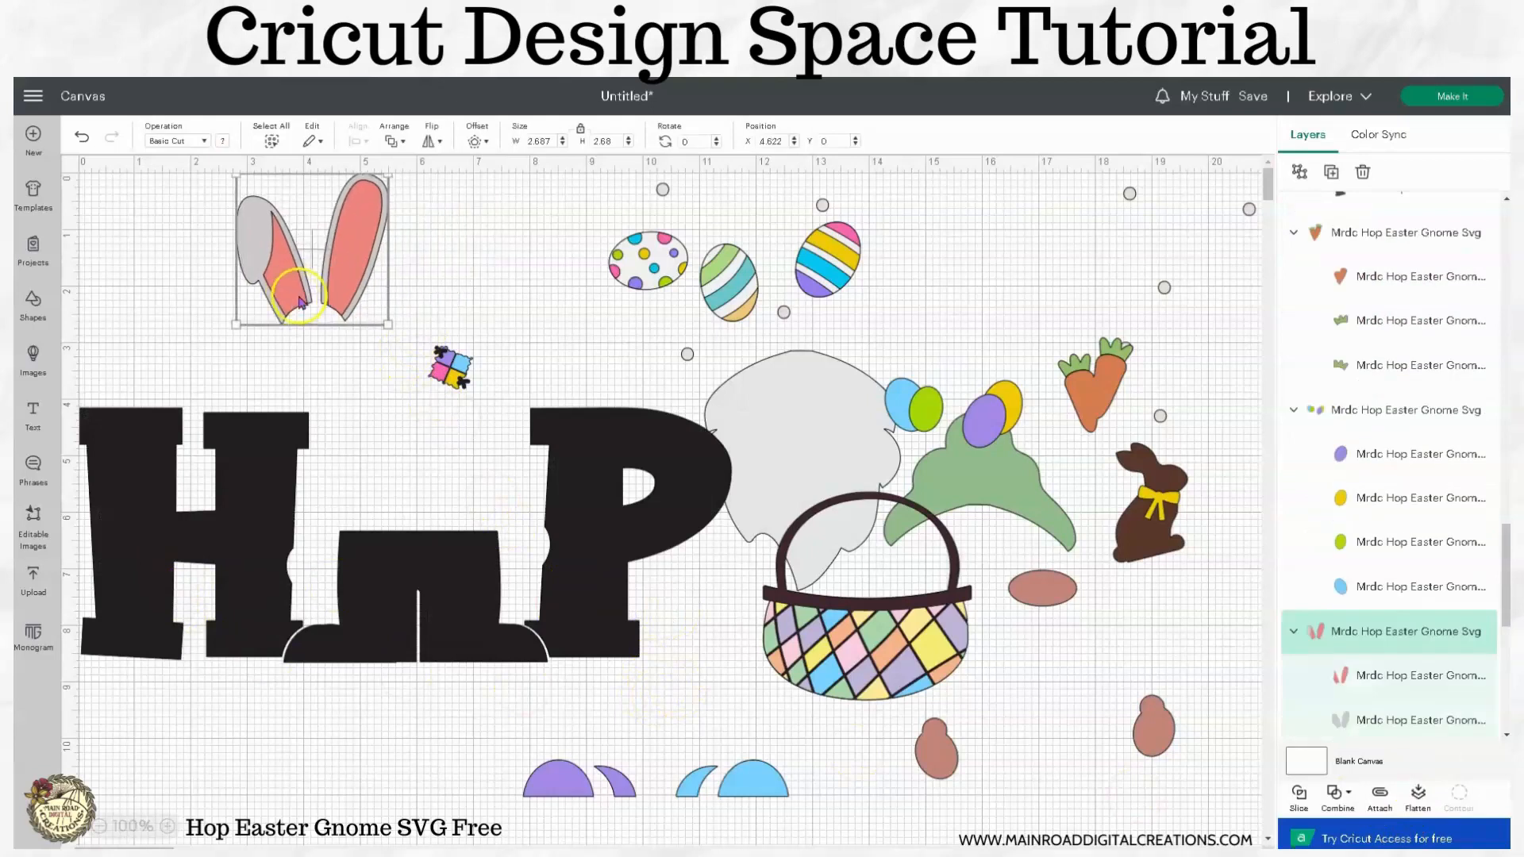
pyautogui.click(1300, 171)
pyautogui.click(380, 266)
pyautogui.moveTo(380, 265); pyautogui.dragTo(458, 254)
pyautogui.moveTo(315, 245); pyautogui.dragTo(302, 253)
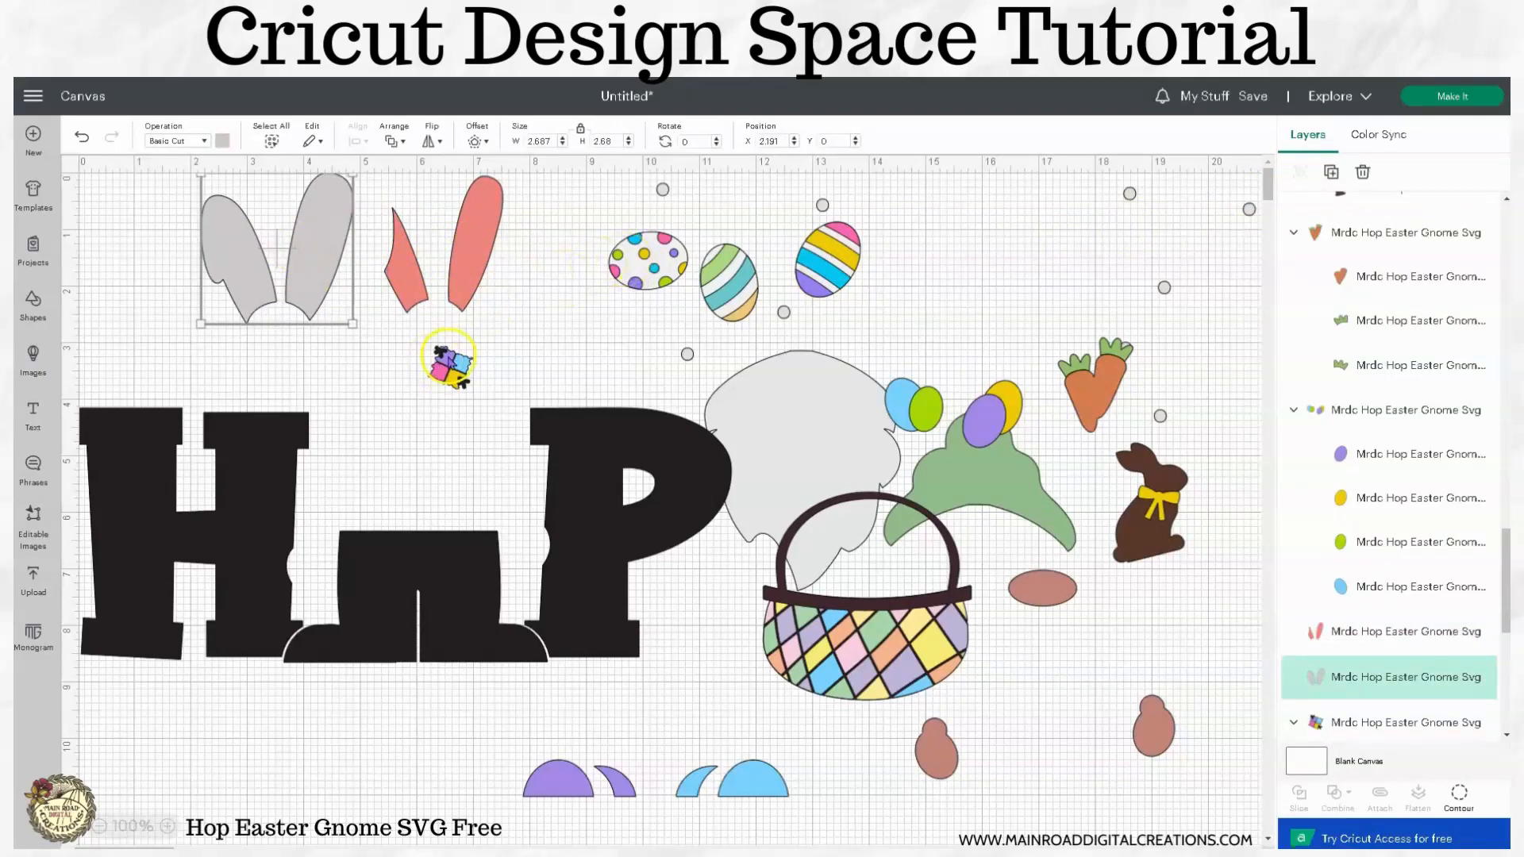
# Ungroup the polka-dot egg and spread its colored dots and plain egg base apart.
pyautogui.click(640, 284)
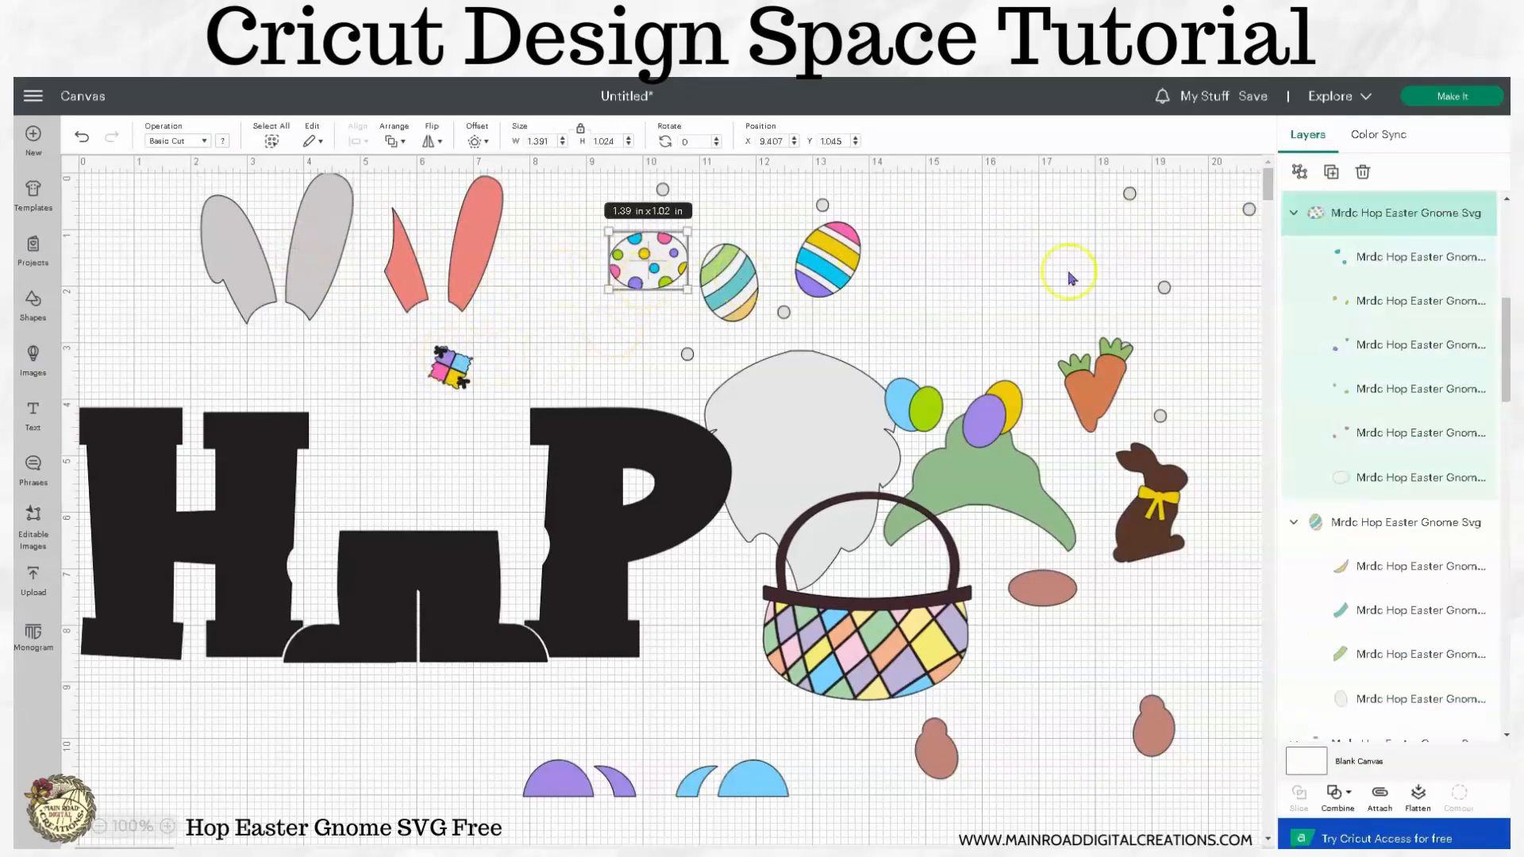
pyautogui.click(1299, 171)
pyautogui.click(1017, 231)
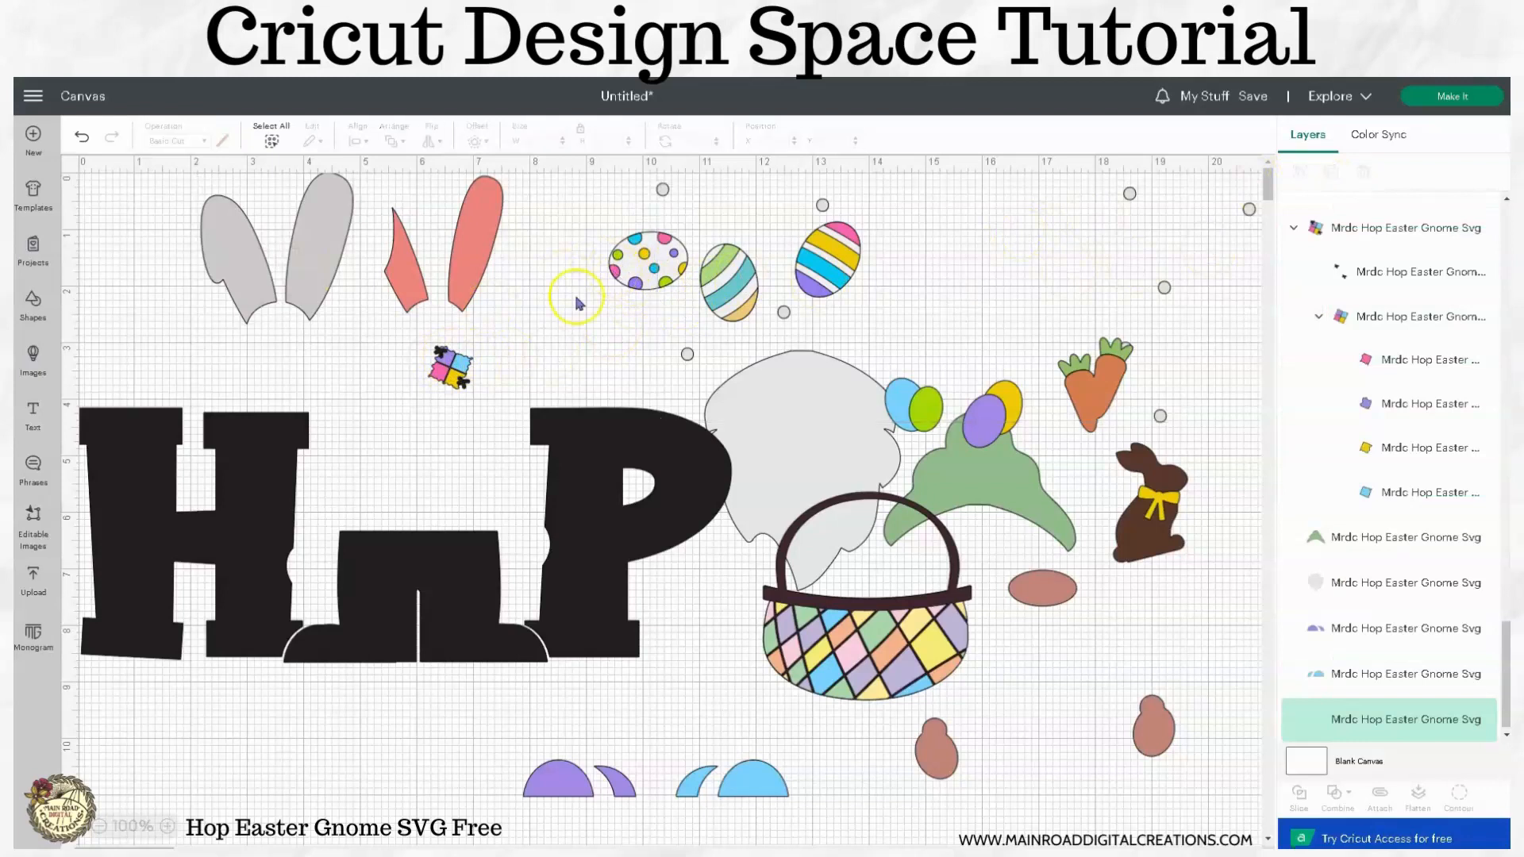
pyautogui.moveTo(635, 270); pyautogui.dragTo(634, 365)
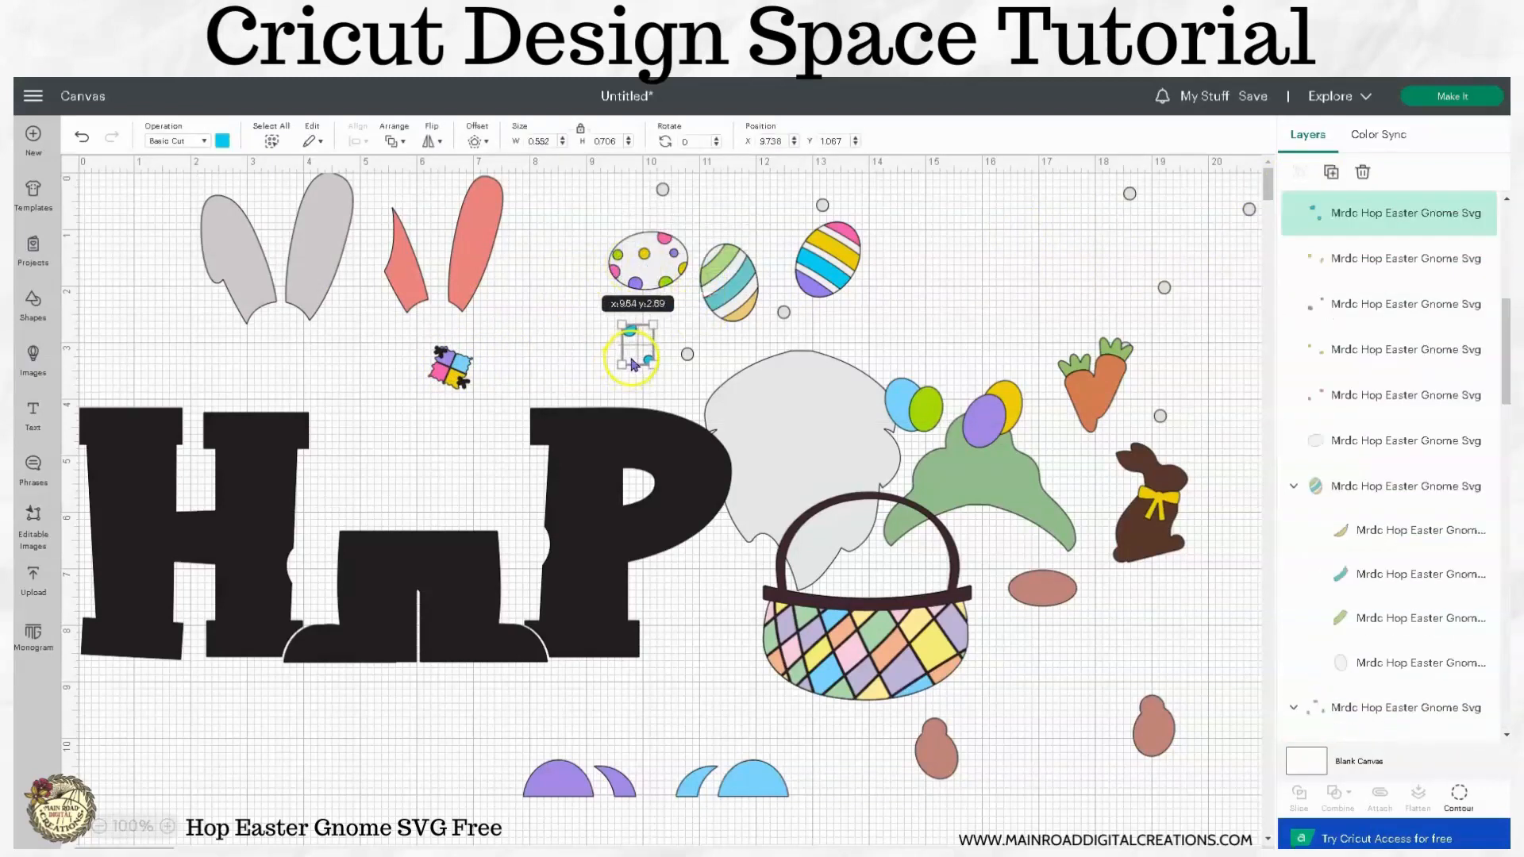
pyautogui.click(631, 248)
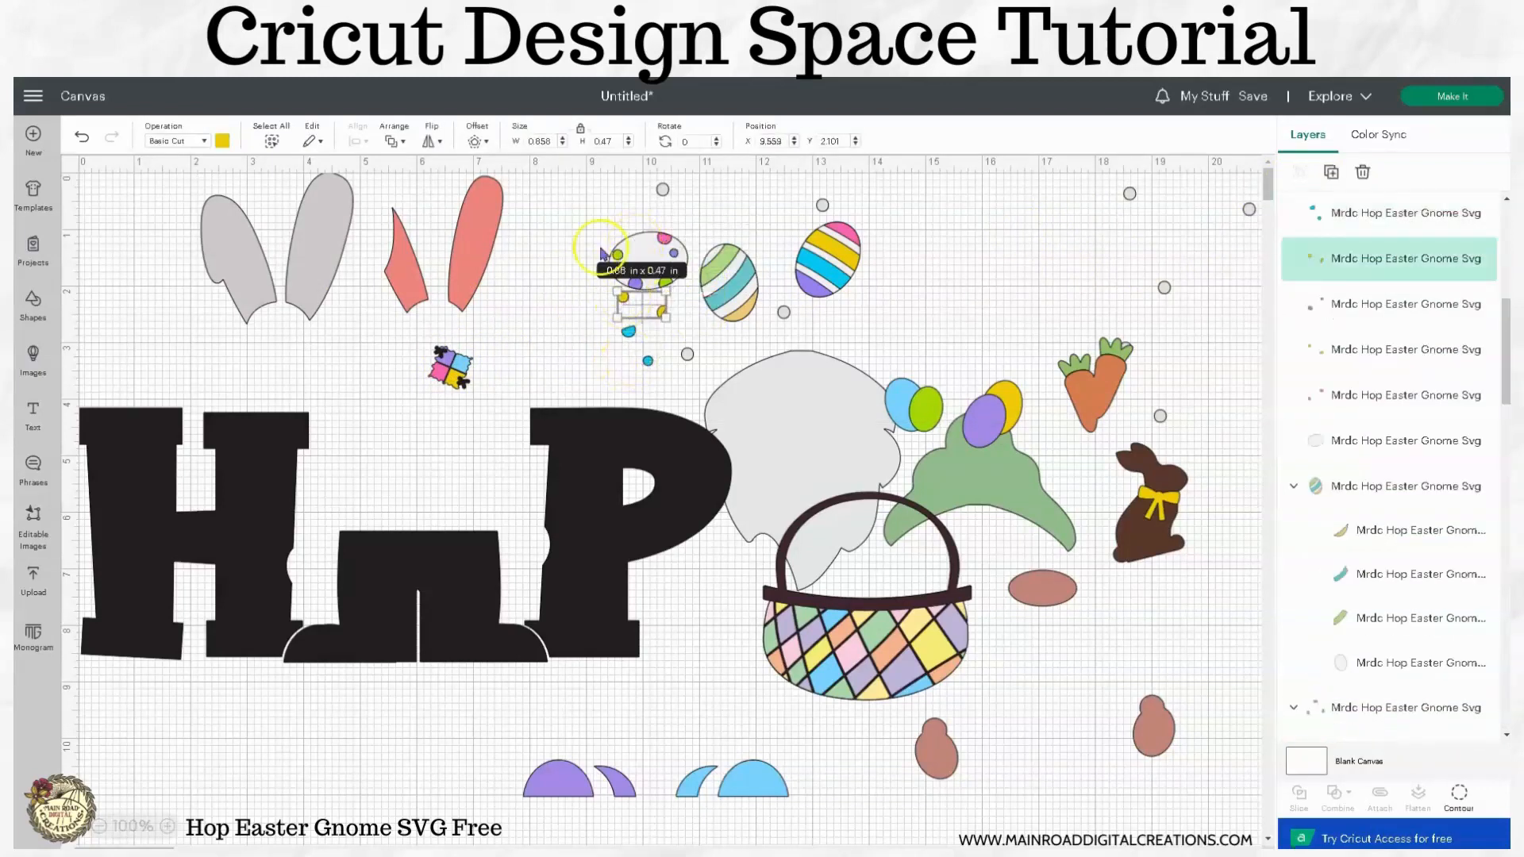
pyautogui.moveTo(633, 249); pyautogui.dragTo(539, 257)
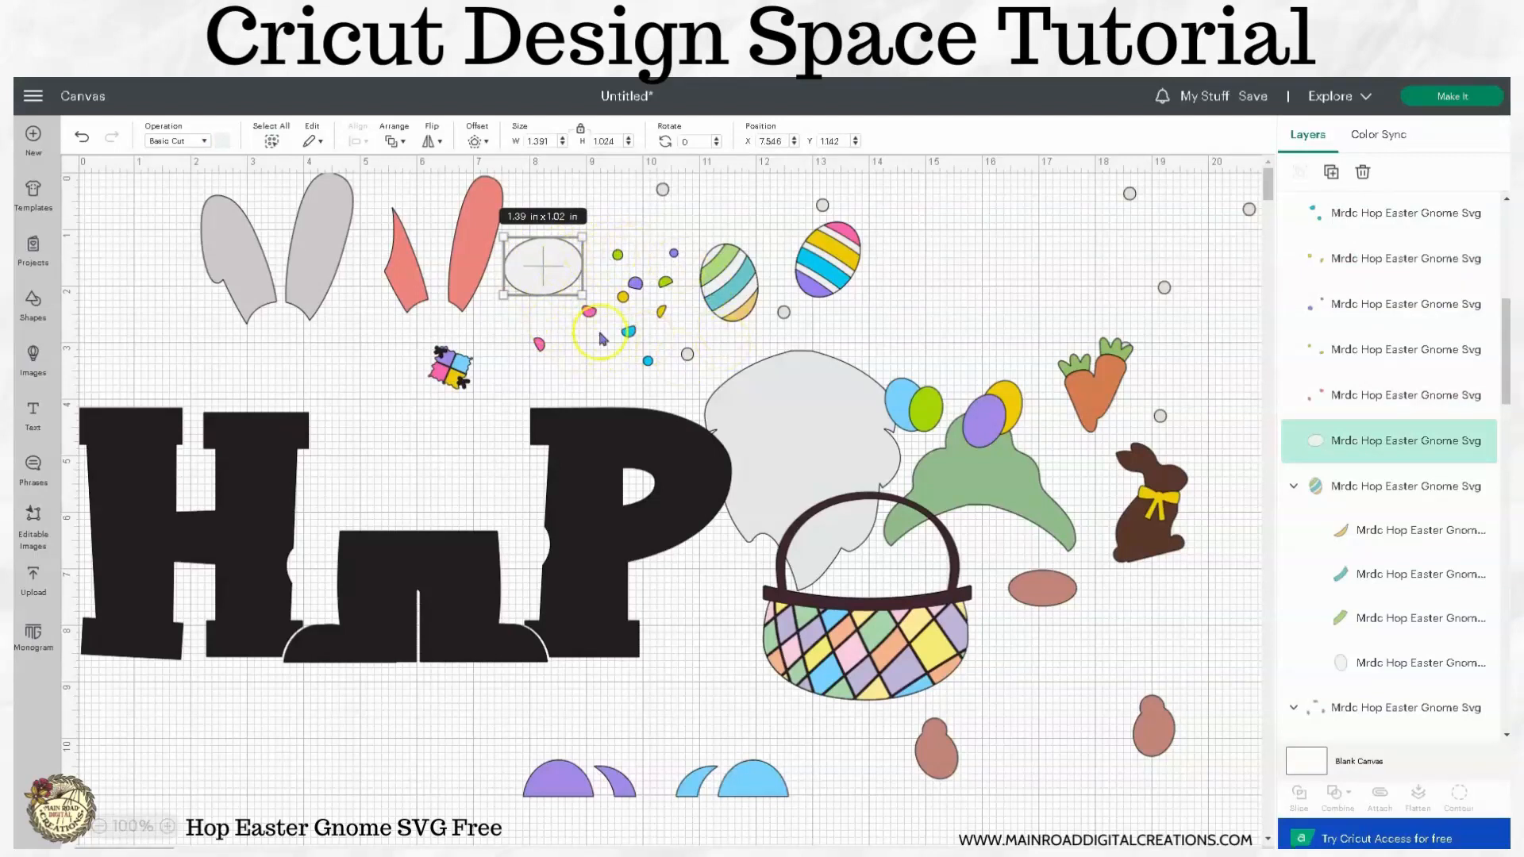
# Move the white letter dots away from the eggs, down around the basket.
pyautogui.click(928, 270)
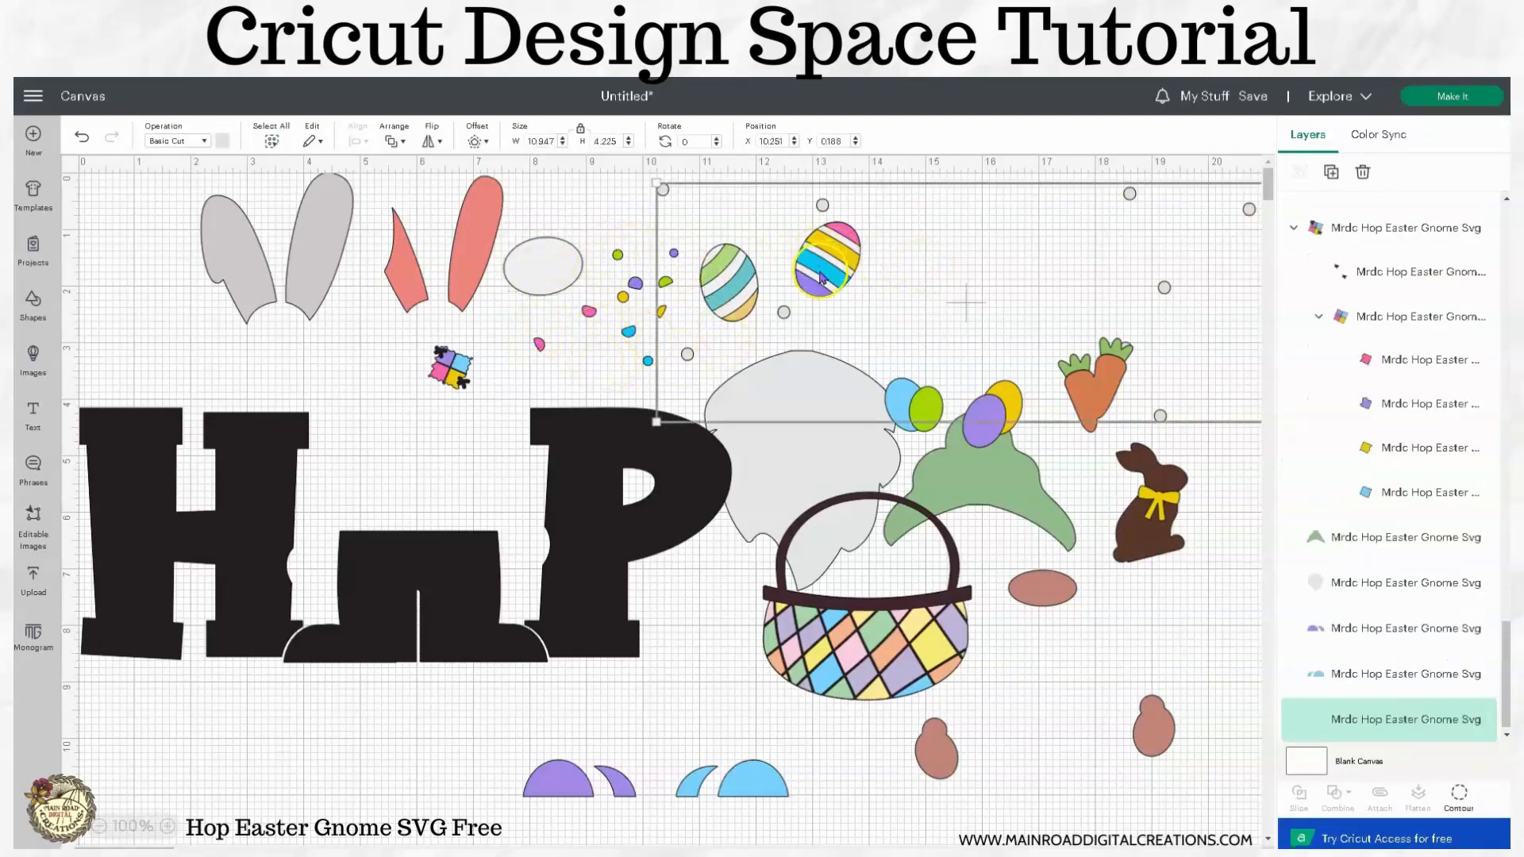
pyautogui.click(624, 367)
pyautogui.moveTo(687, 354); pyautogui.dragTo(578, 638)
# Ungroup the pink, yellow, blue and purple striped egg and move its stripes away from the plain egg base.
pyautogui.click(841, 280)
pyautogui.click(1299, 171)
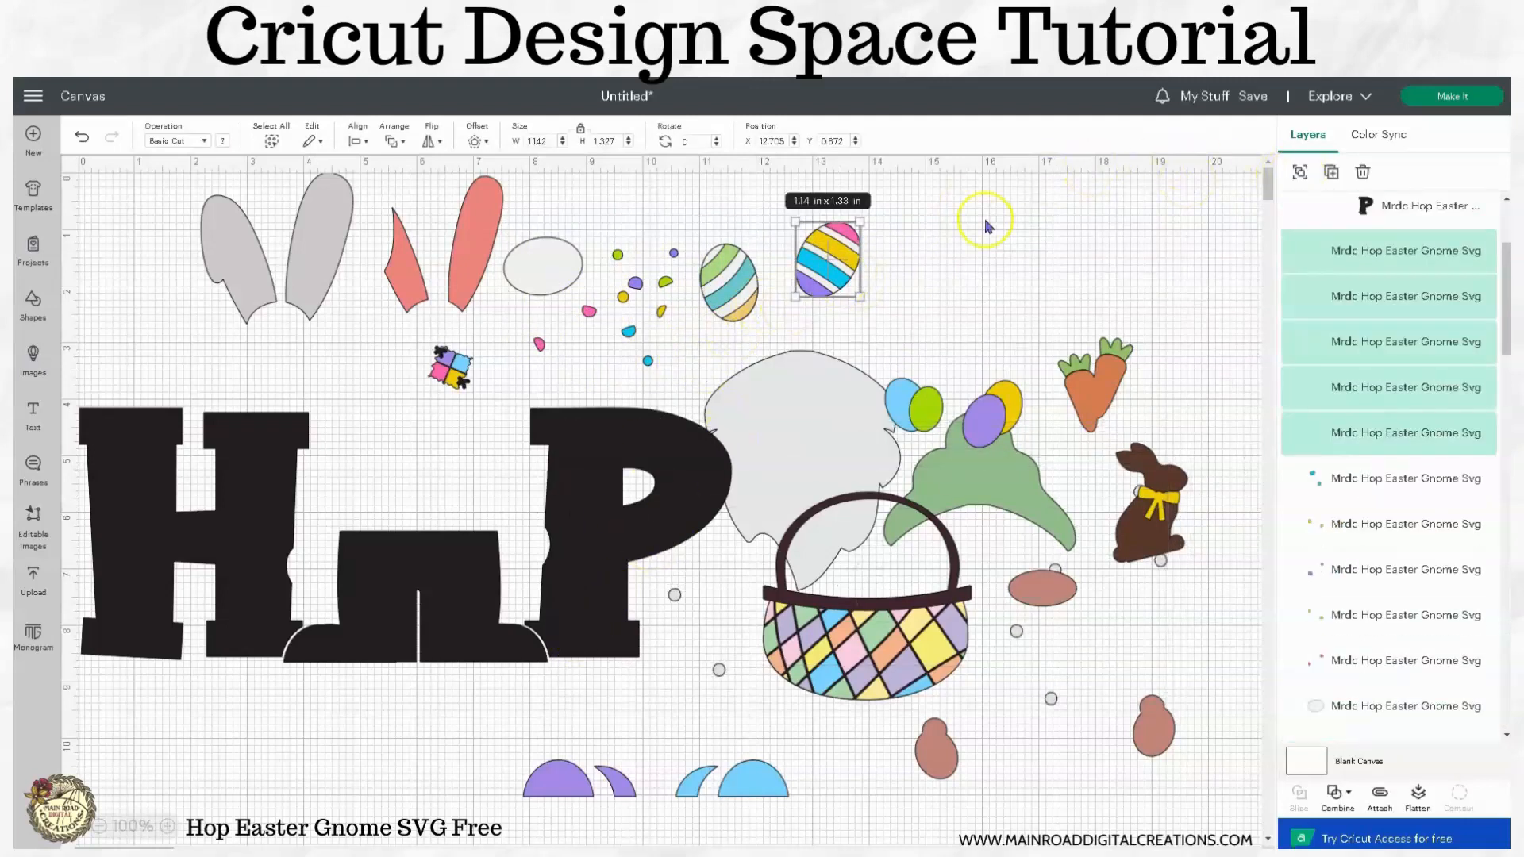
pyautogui.click(986, 224)
pyautogui.moveTo(837, 254); pyautogui.dragTo(913, 225)
pyautogui.moveTo(817, 282); pyautogui.dragTo(918, 314)
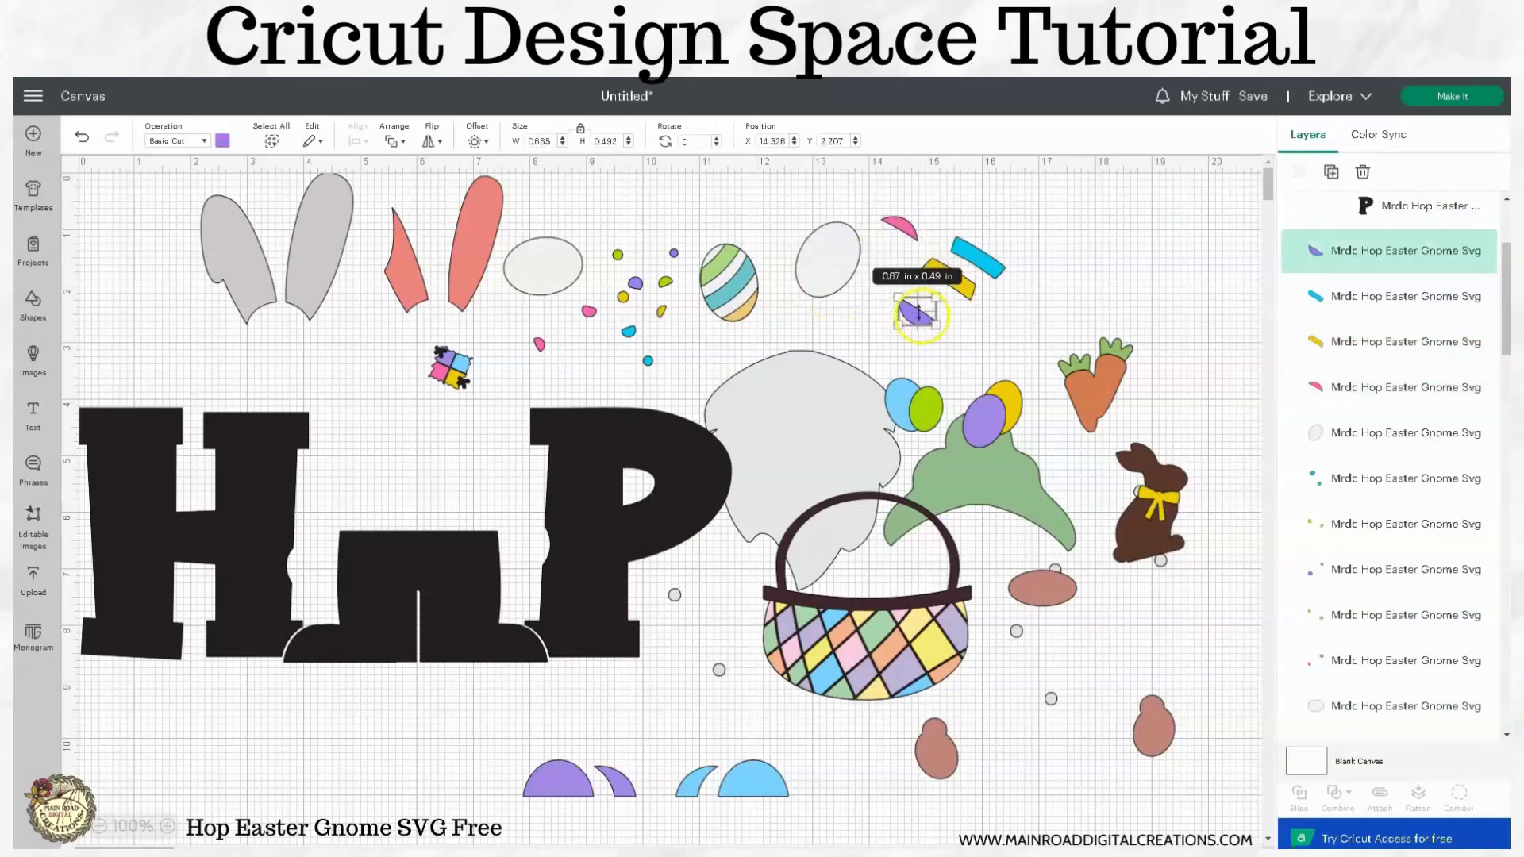
pyautogui.moveTo(824, 278); pyautogui.dragTo(854, 278)
# Ungroup the green, teal and orange striped egg and move its stripes off the plain egg base.
pyautogui.click(729, 293)
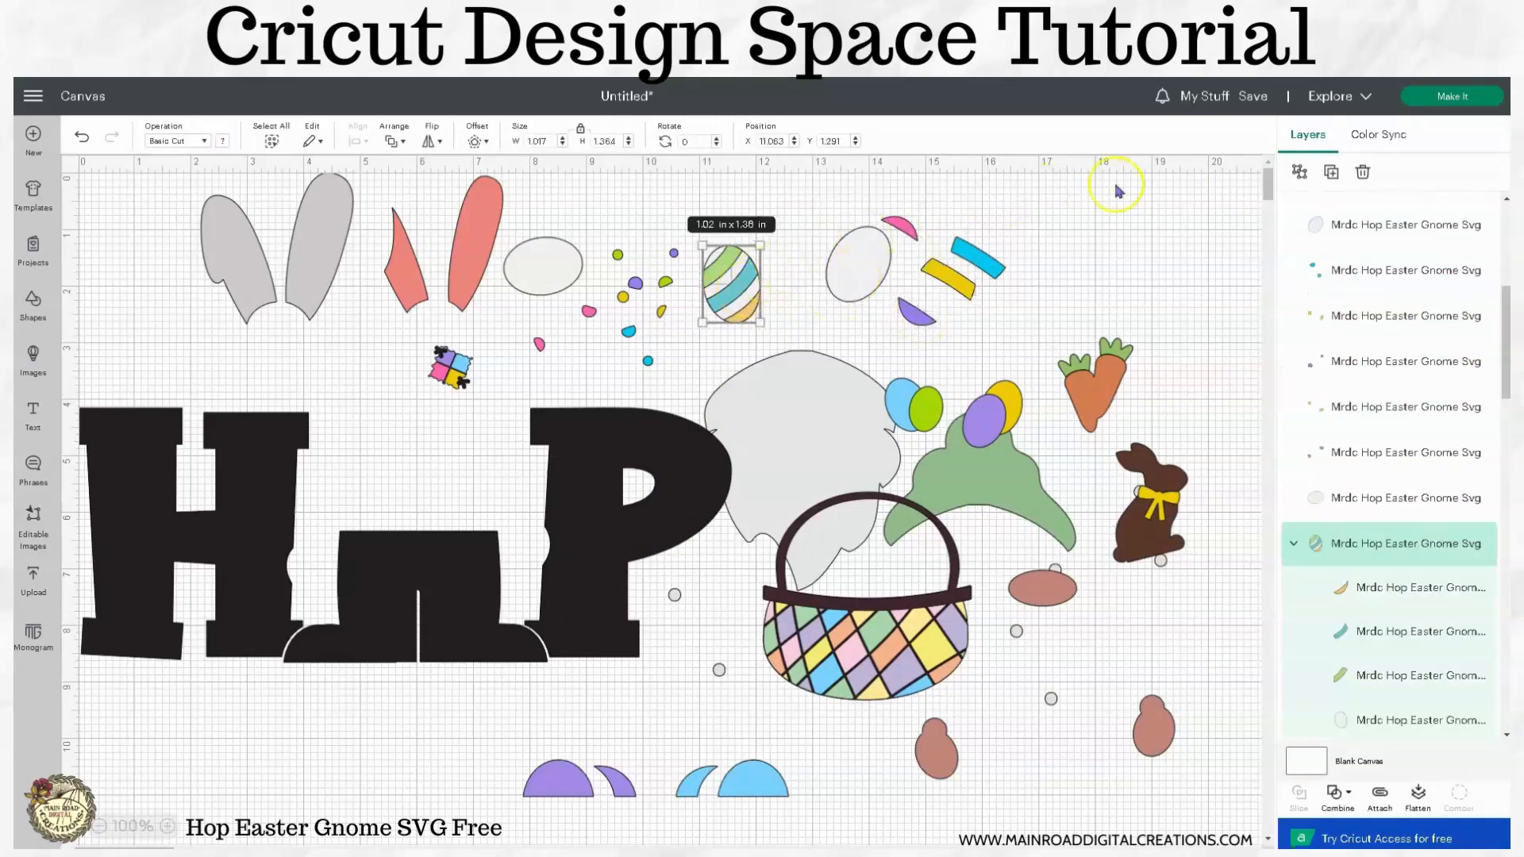
pyautogui.click(1299, 174)
pyautogui.click(794, 308)
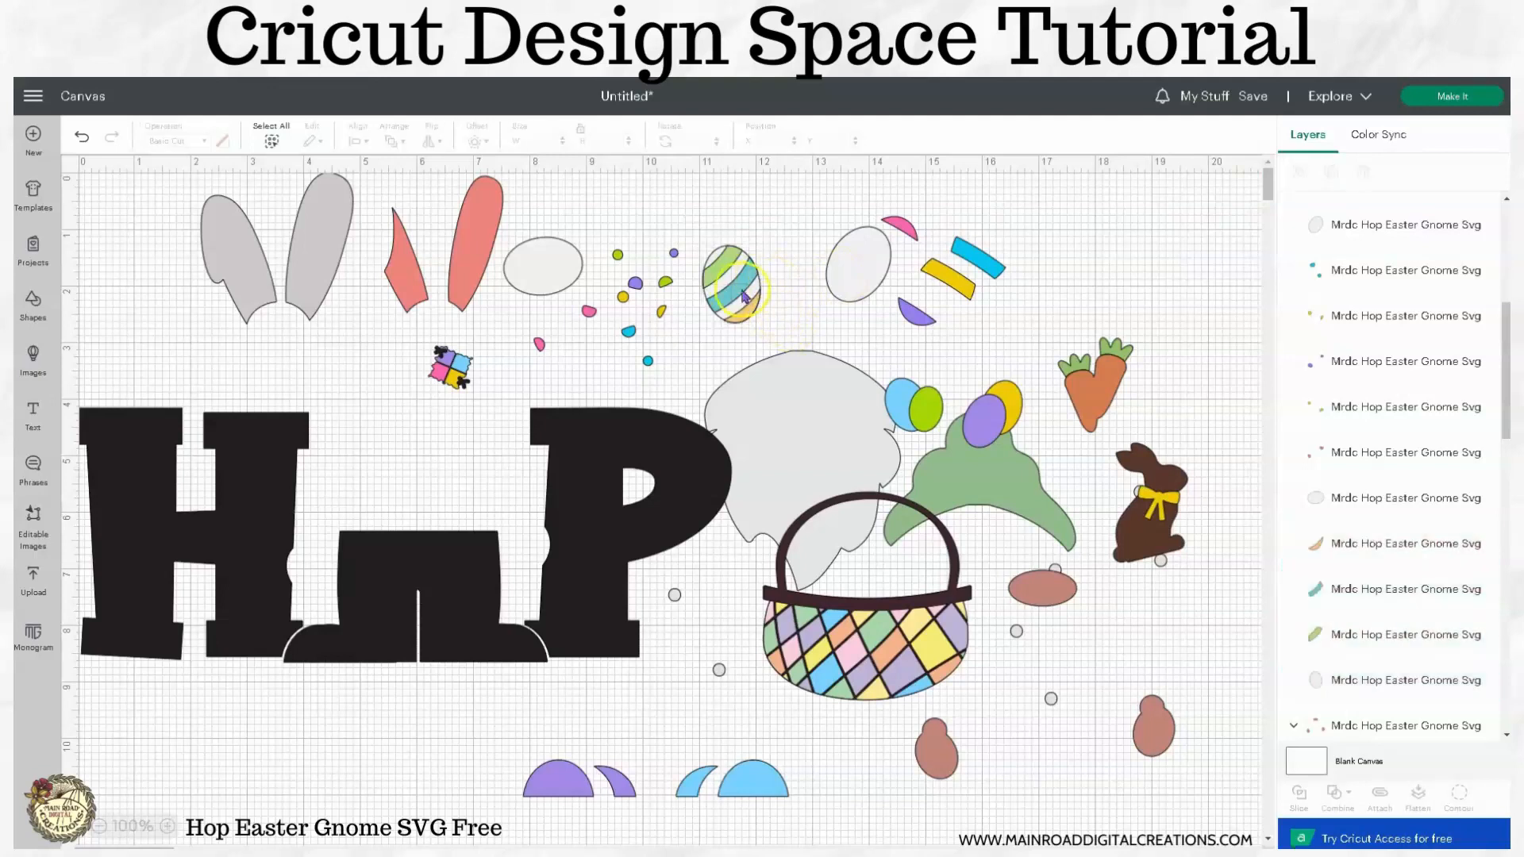
pyautogui.moveTo(734, 290); pyautogui.dragTo(813, 303)
pyautogui.moveTo(716, 262); pyautogui.dragTo(744, 239)
pyautogui.moveTo(742, 311); pyautogui.dragTo(794, 308)
pyautogui.moveTo(731, 293); pyautogui.dragTo(723, 295)
# Examine in Color Sync how the design's layers are organized by material color.
pyautogui.click(844, 447)
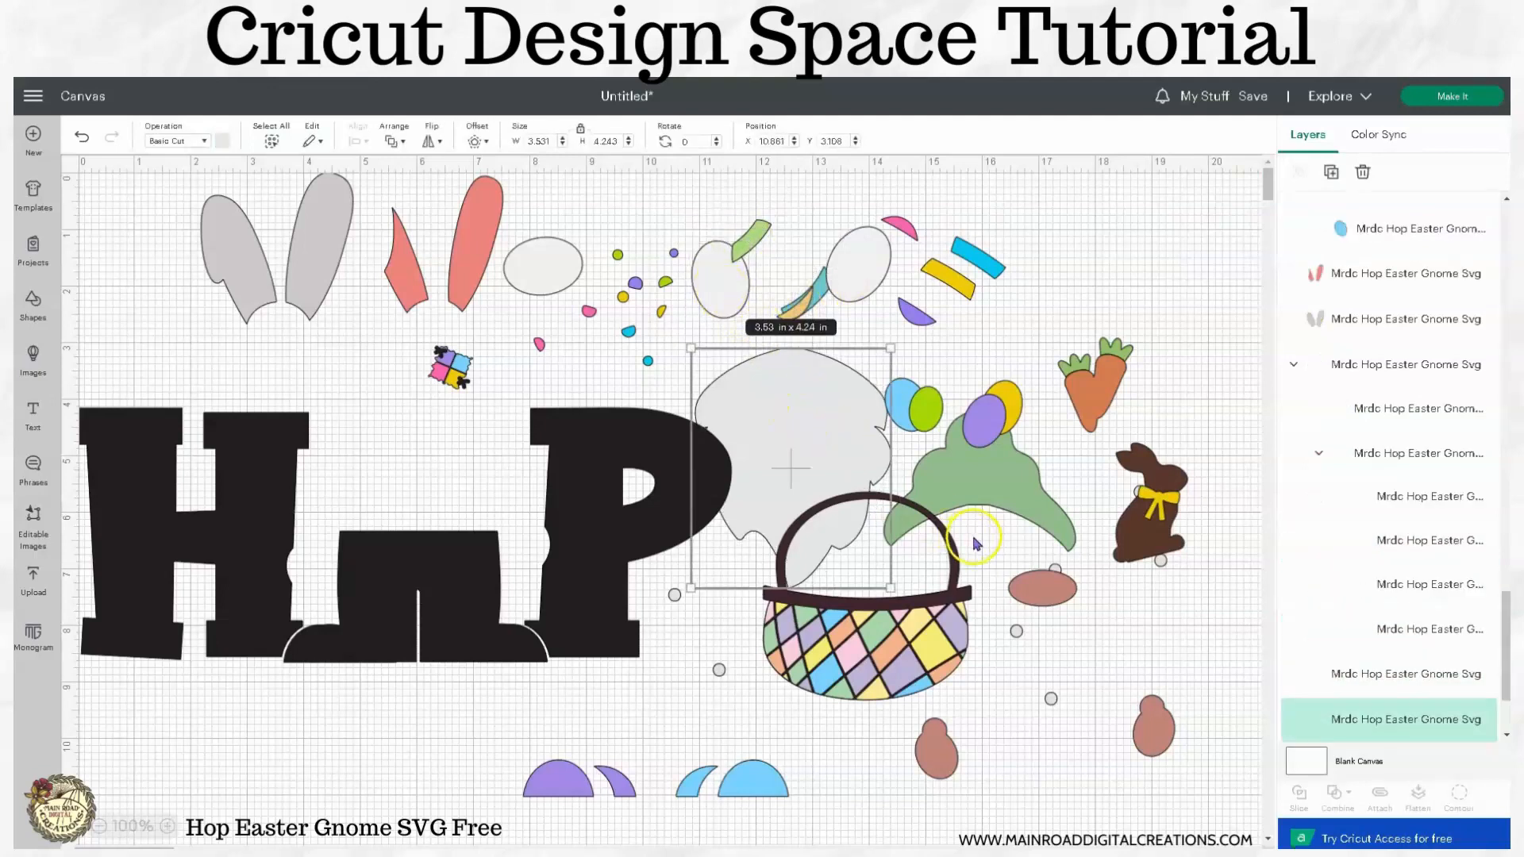
pyautogui.scroll(-4, 833, 563)
pyautogui.scroll(3, 508, 433)
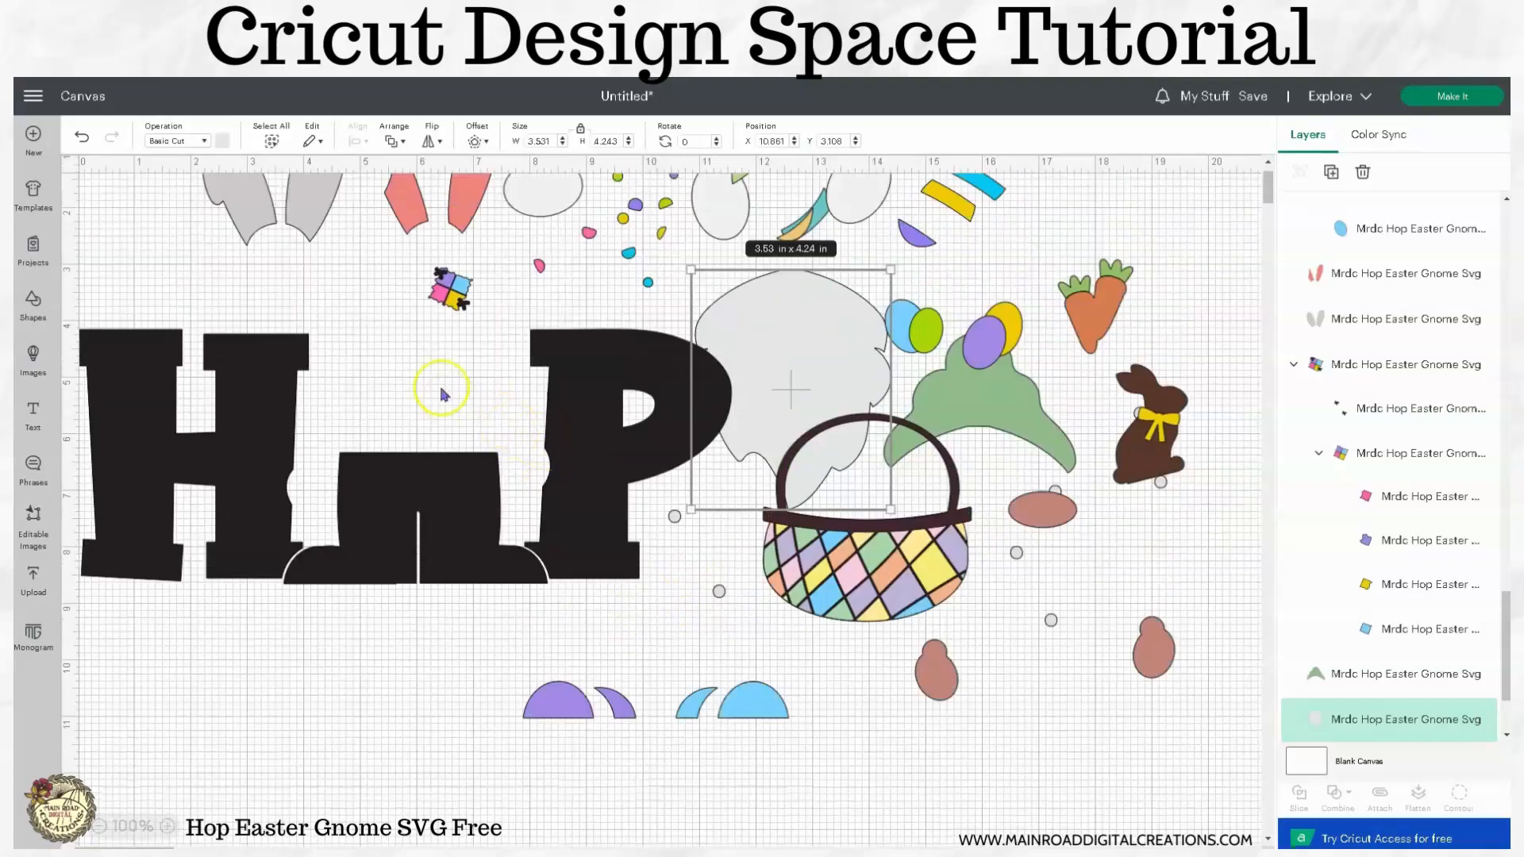
pyautogui.scroll(1, 870, 397)
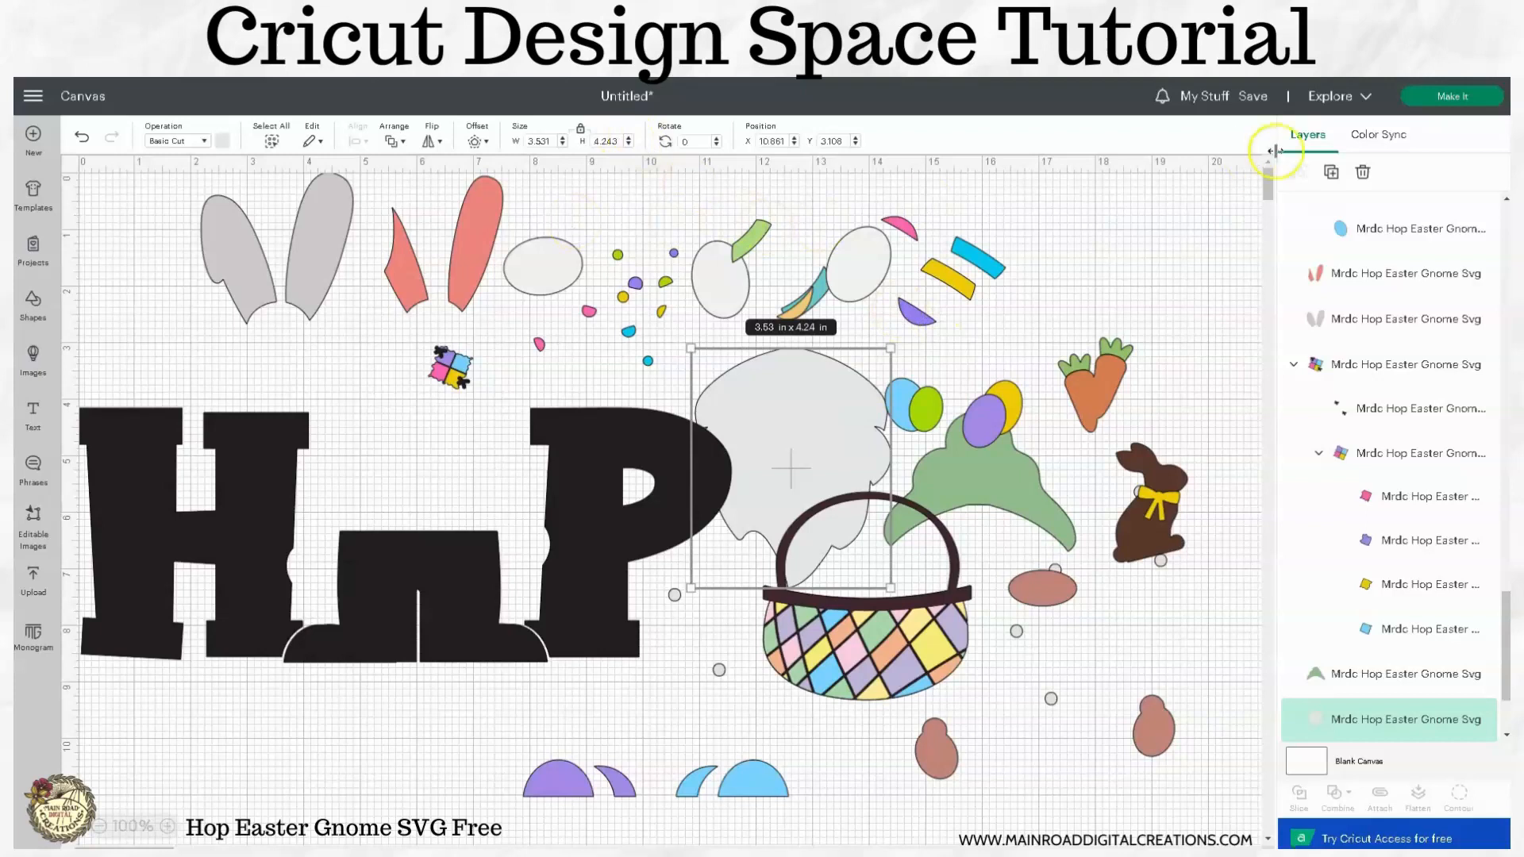
pyautogui.click(1378, 135)
pyautogui.scroll(-3, 1458, 434)
pyautogui.scroll(-5, 1458, 435)
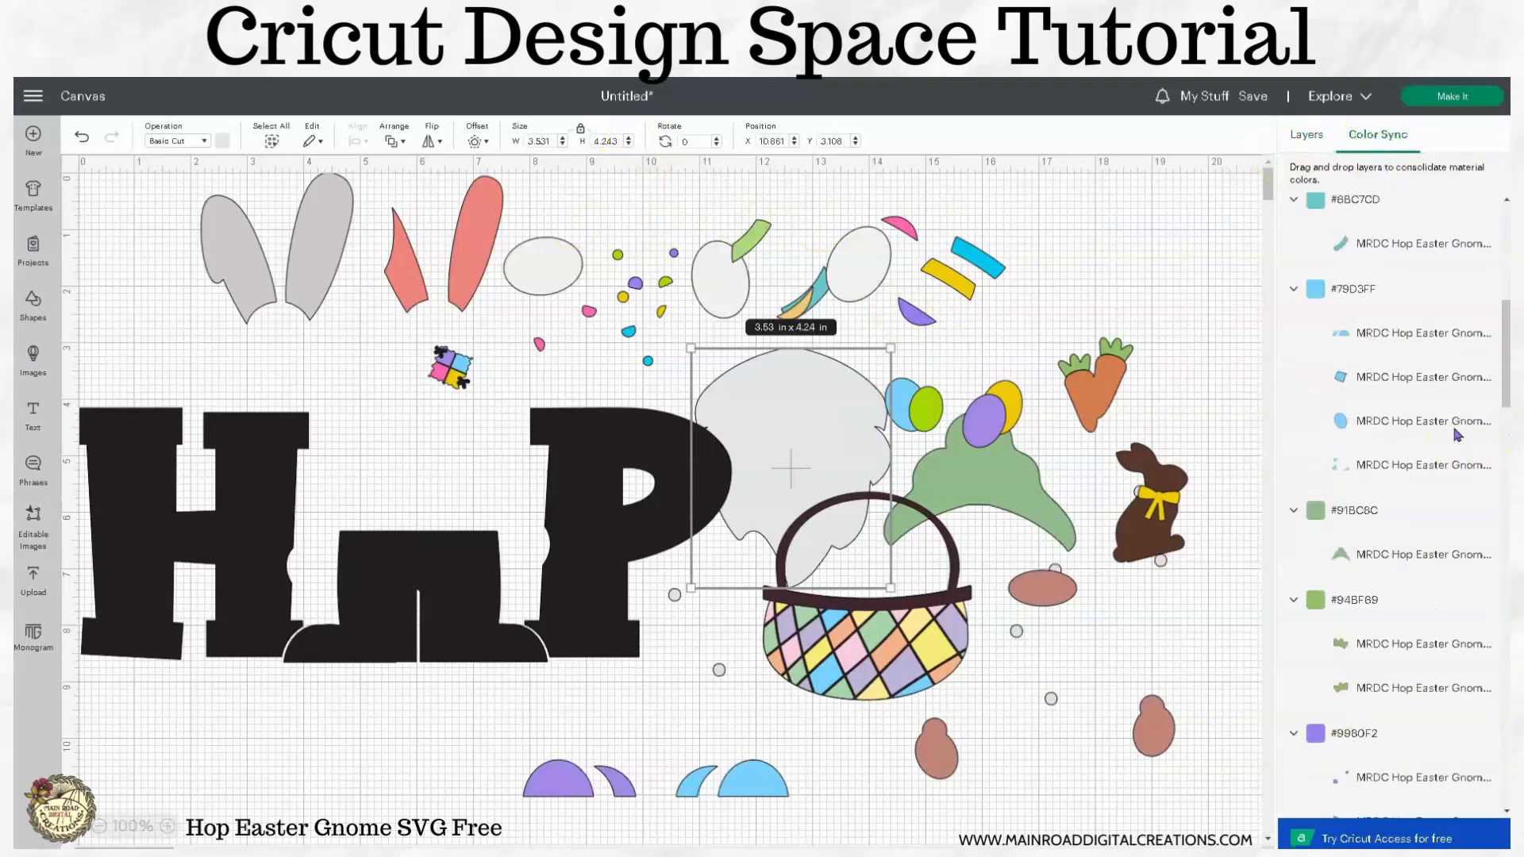
# Look through the remaining color groups in Color Sync for layers with similar shades.
pyautogui.scroll(1, 1458, 435)
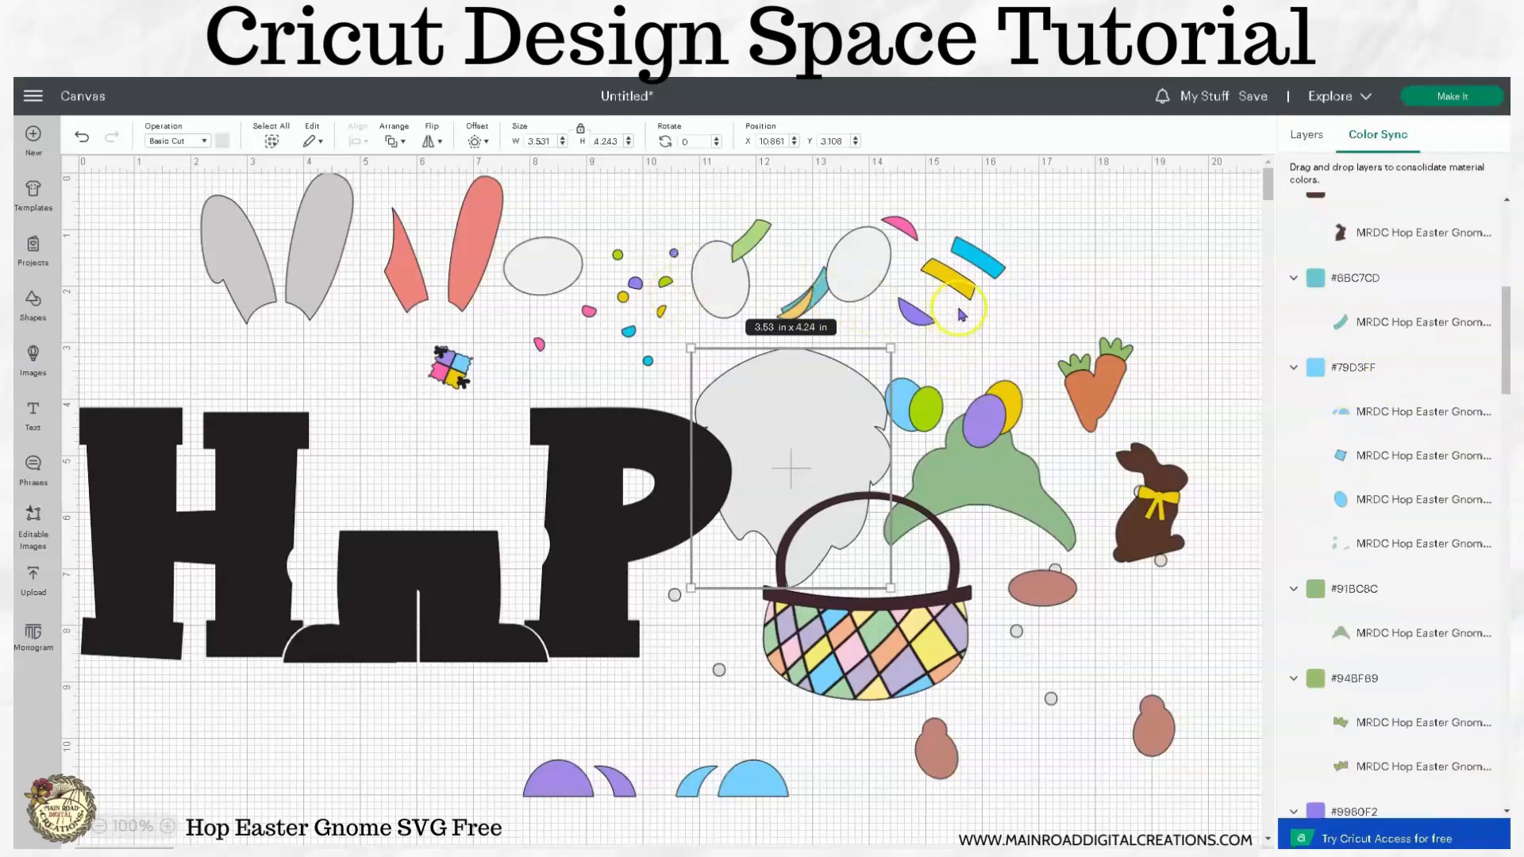
pyautogui.scroll(-8, 1353, 363)
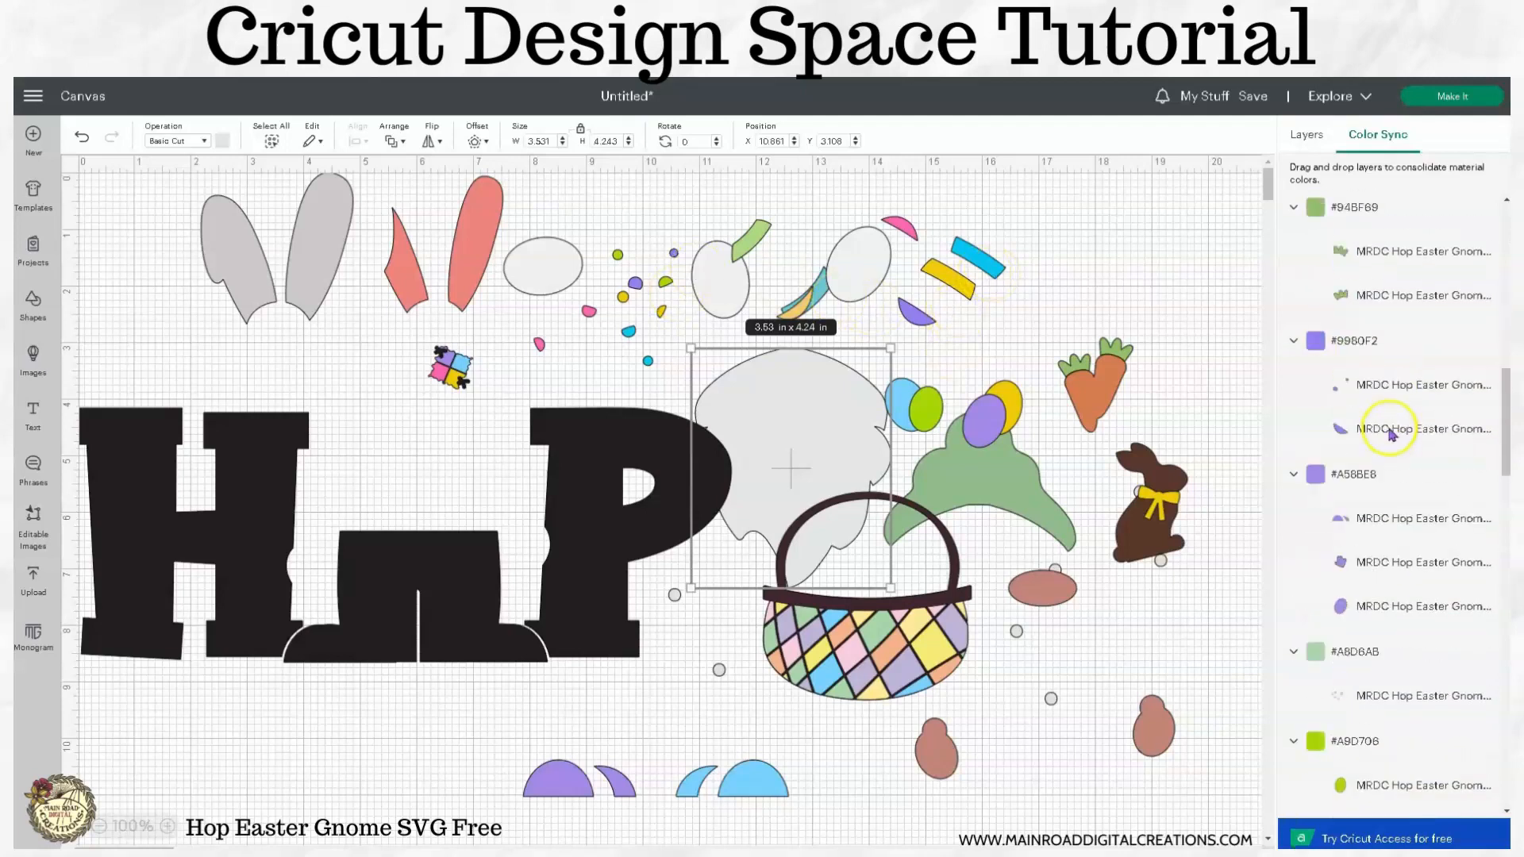
pyautogui.scroll(-10, 1391, 435)
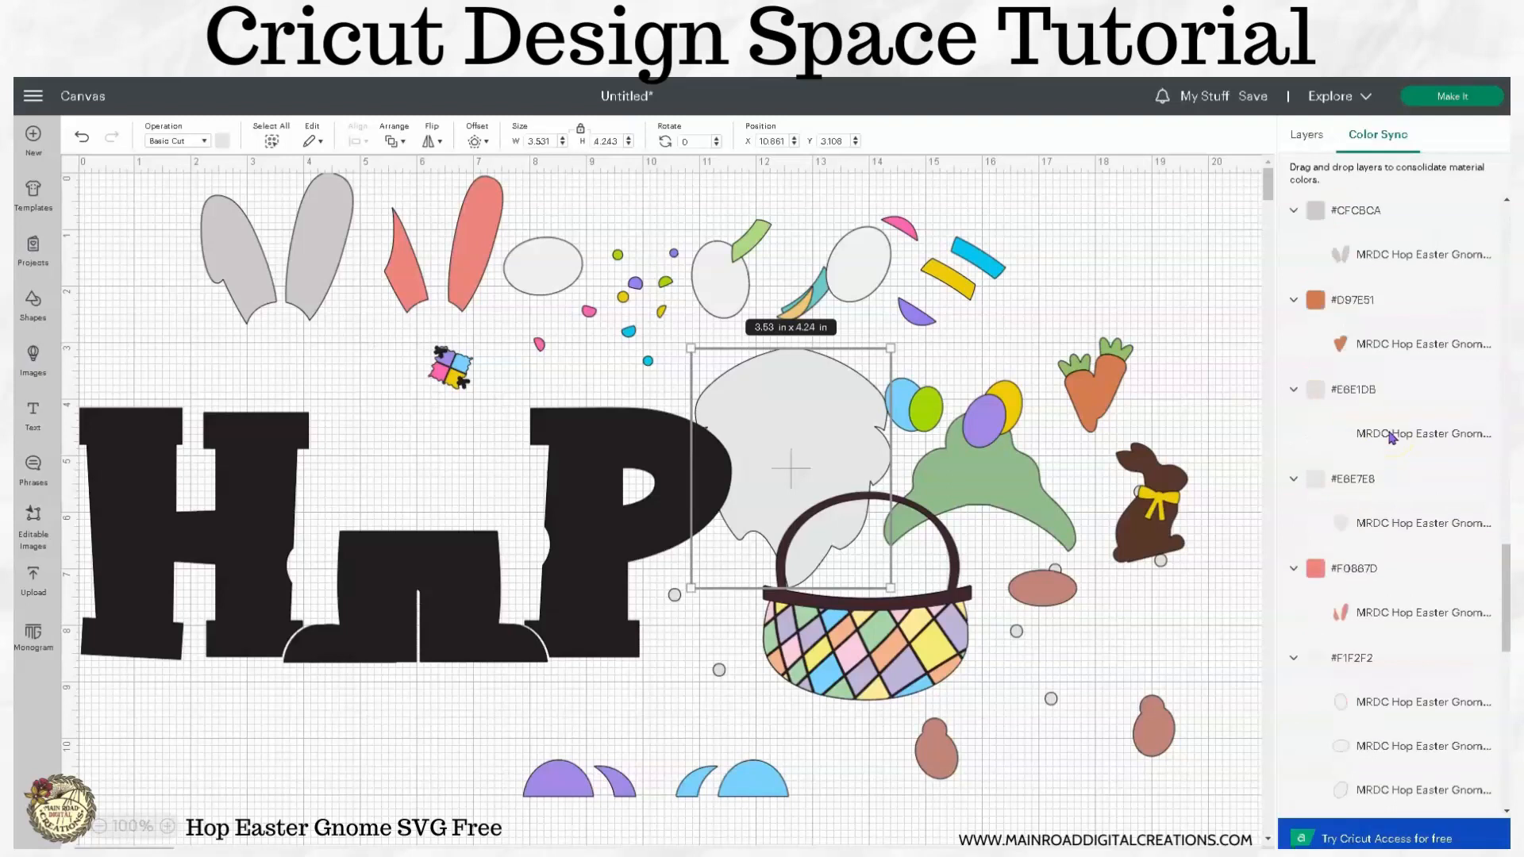
pyautogui.scroll(-6, 1391, 436)
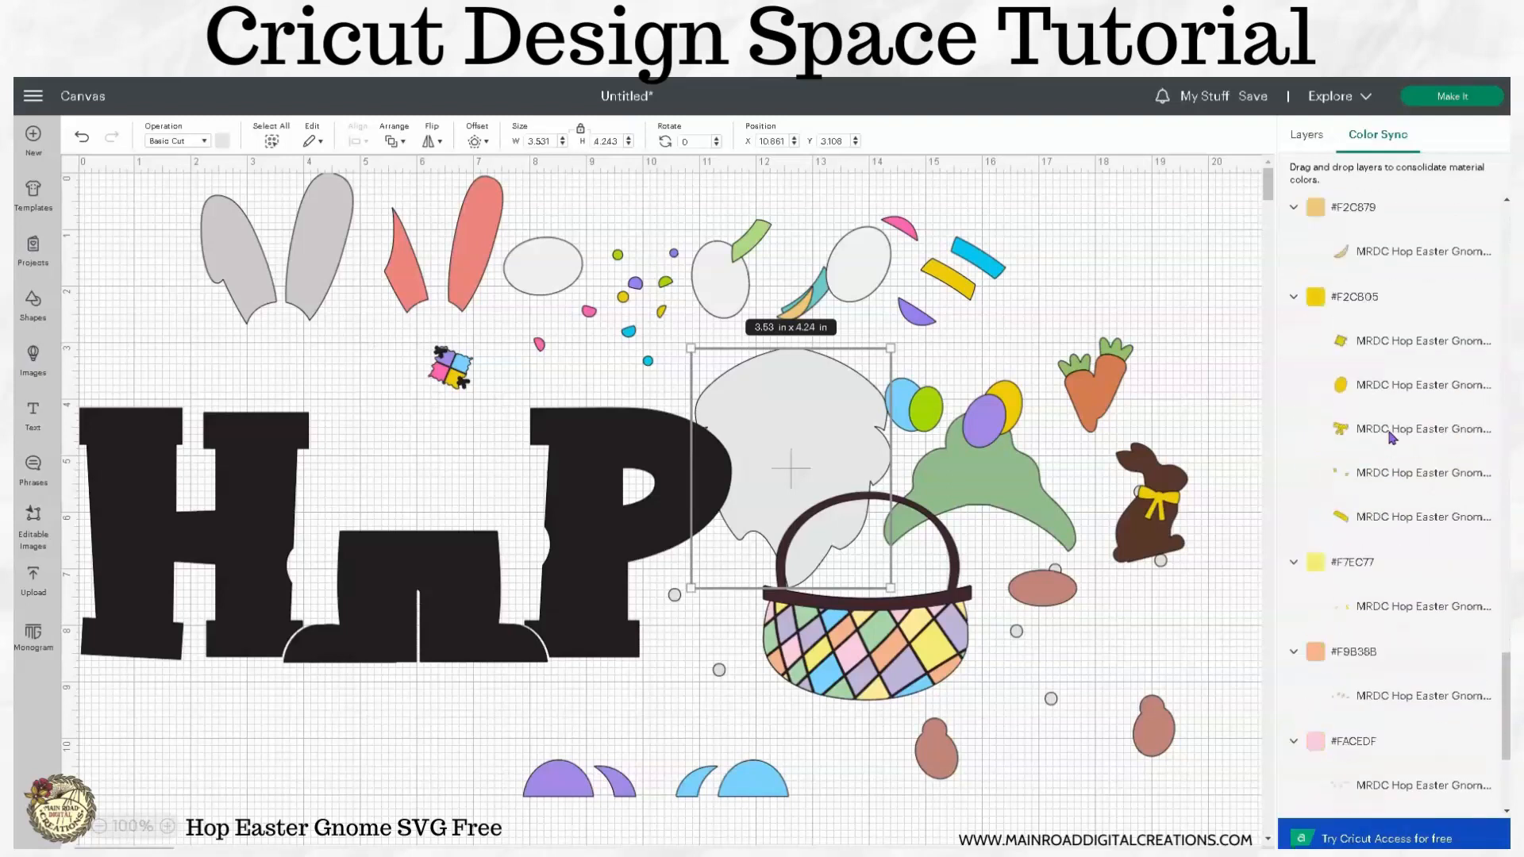
pyautogui.scroll(-1, 1390, 435)
pyautogui.scroll(20, 1396, 520)
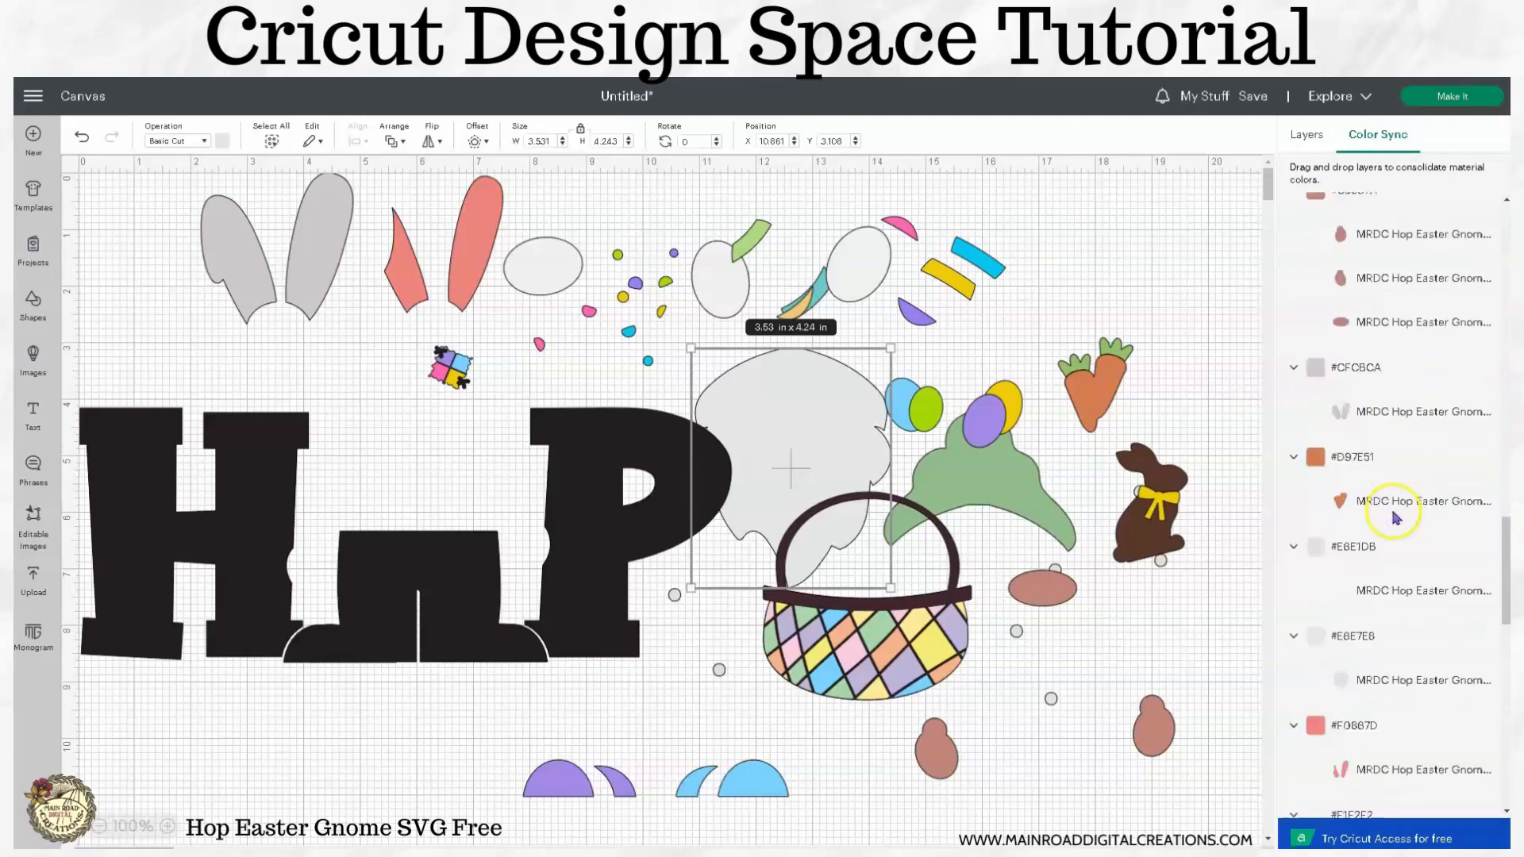
# Move the teal egg stripe beside the other loose stripes and reassign its layer to the light blue #79D3FF material color.
pyautogui.scroll(3, 1400, 514)
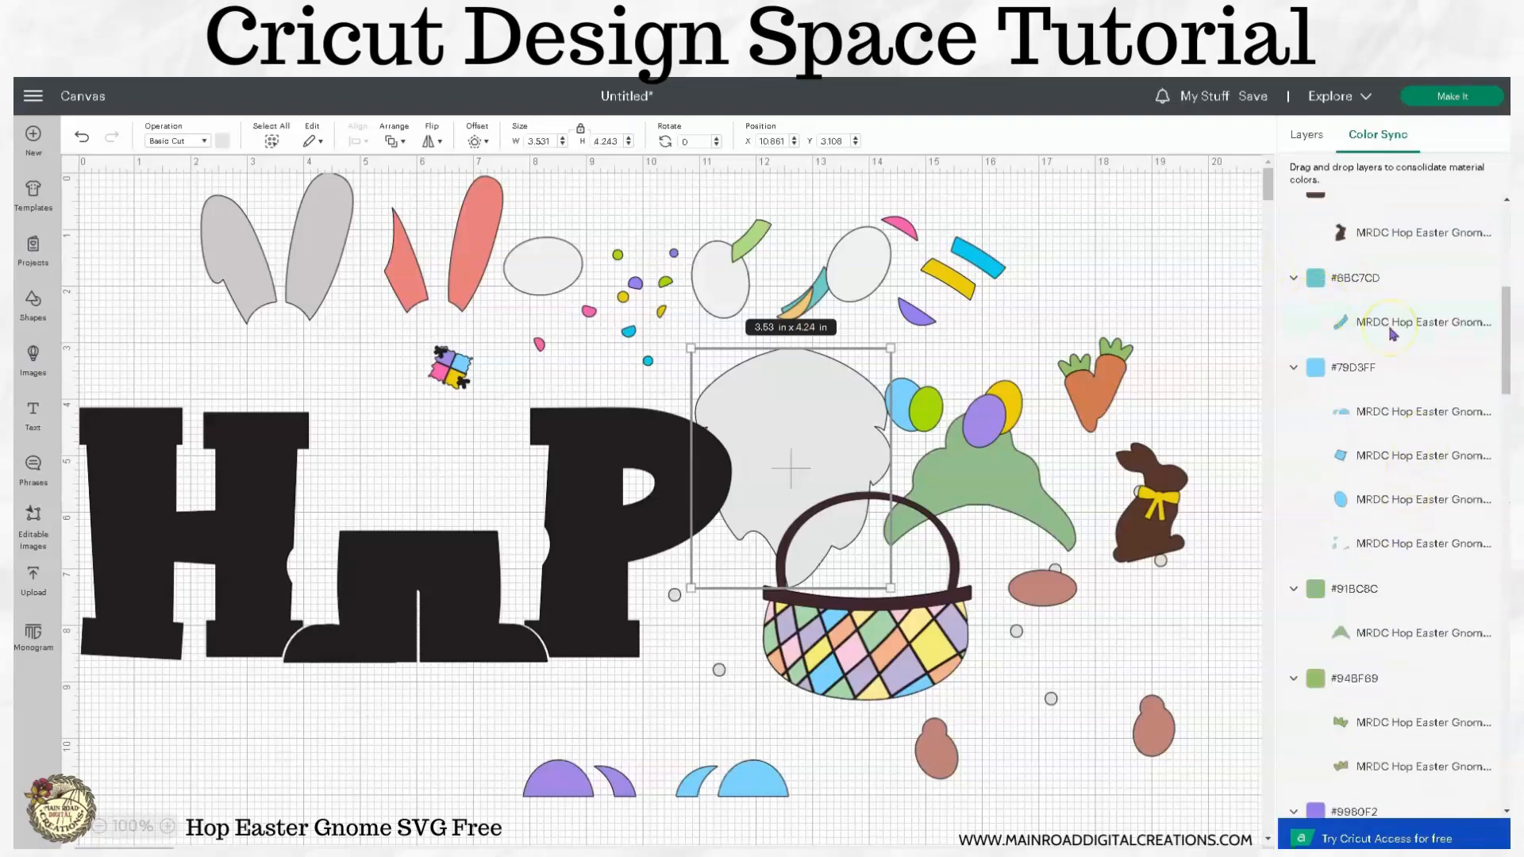
pyautogui.moveTo(826, 306); pyautogui.dragTo(1070, 297)
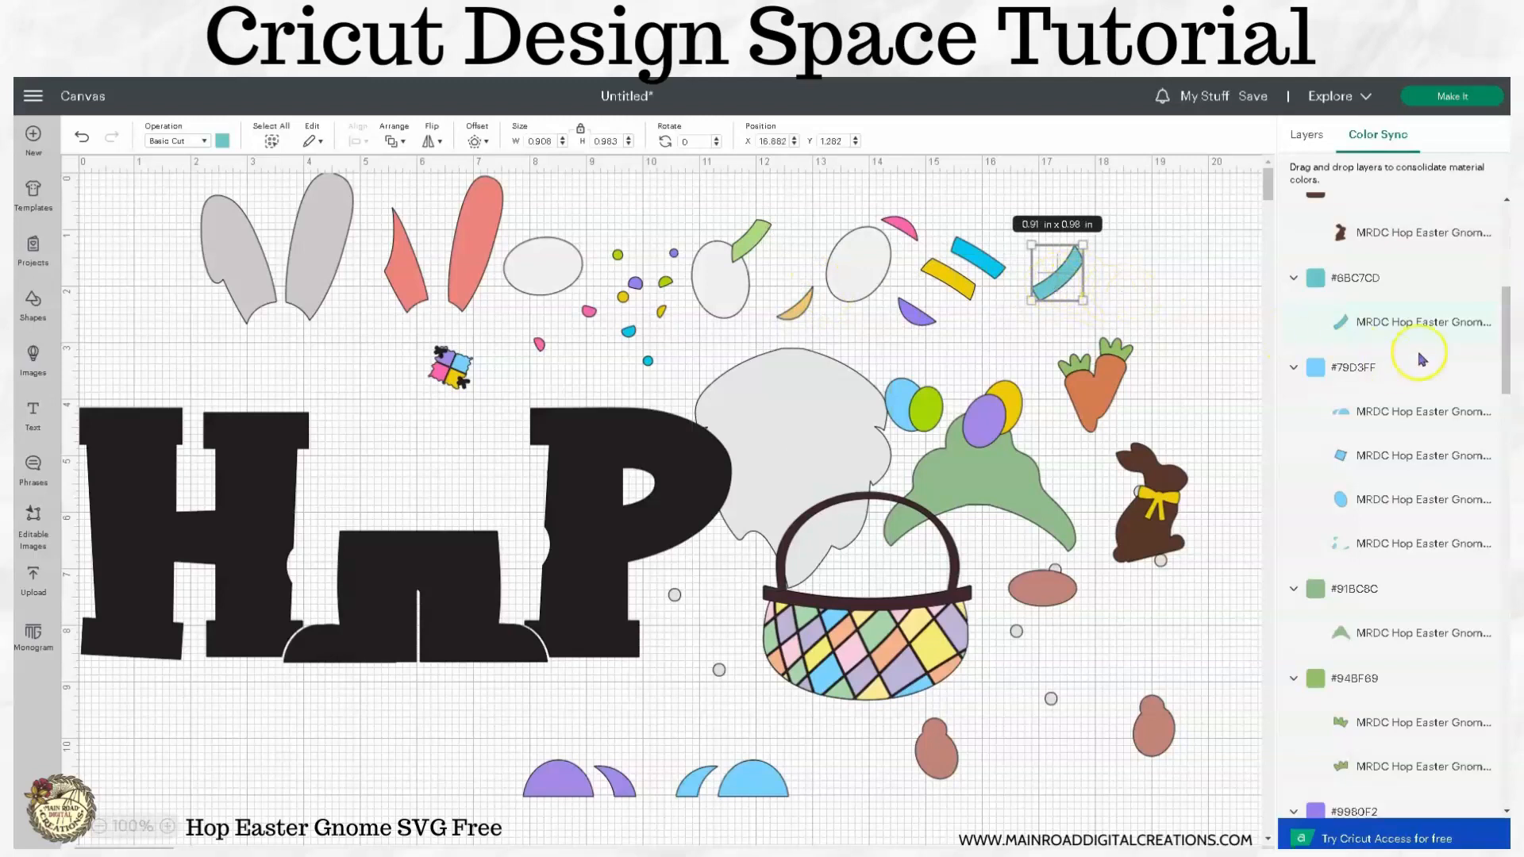
pyautogui.moveTo(1410, 328); pyautogui.dragTo(1421, 391)
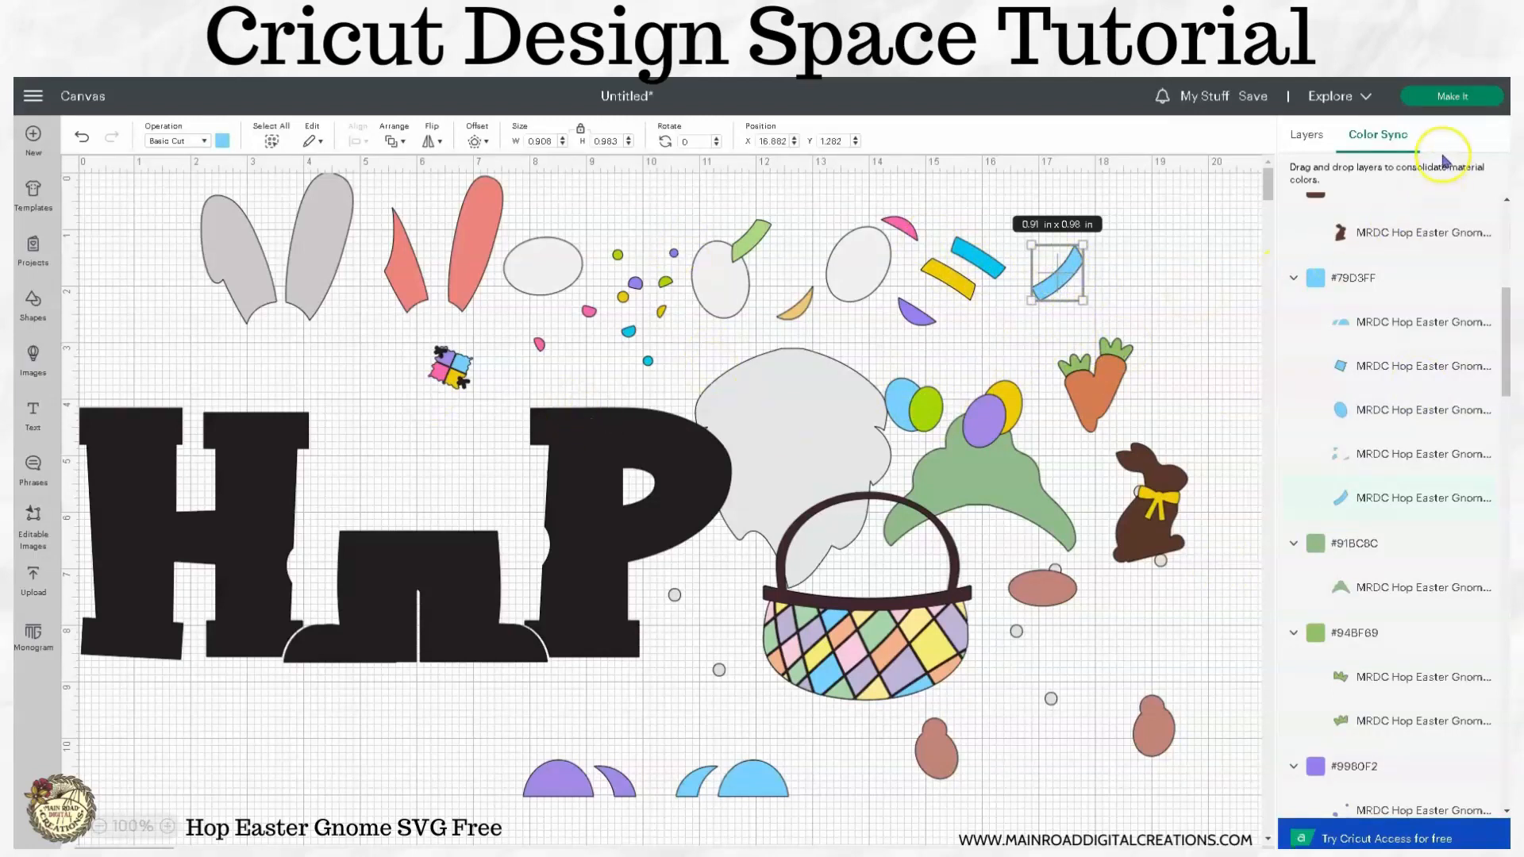
# Preview the project with all materials loaded on 12 in x 12 in mats and look through the color-sorted mats to mat 19.
pyautogui.click(1452, 96)
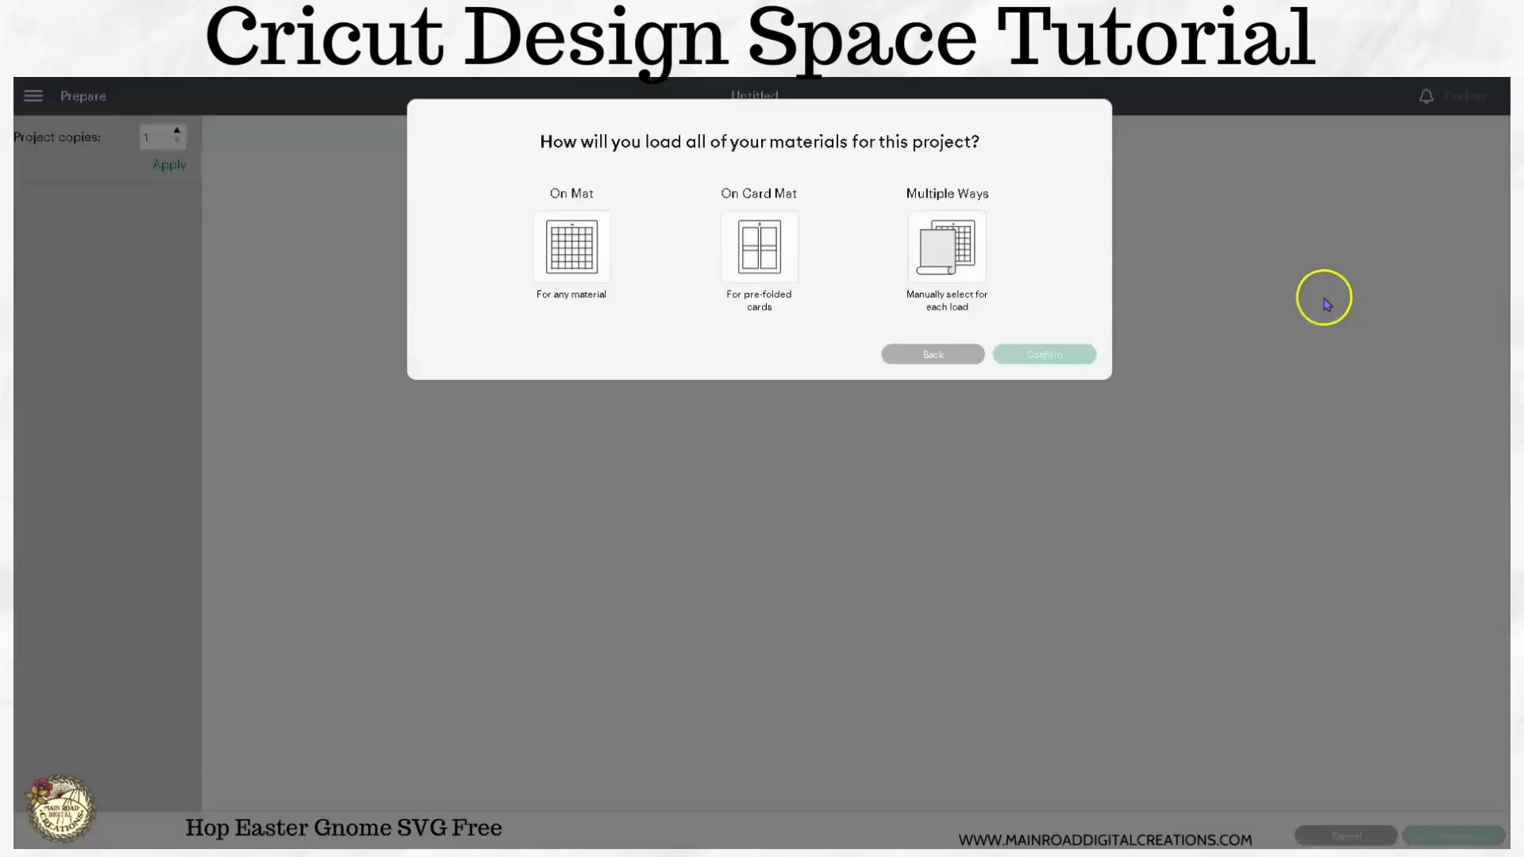
pyautogui.click(565, 266)
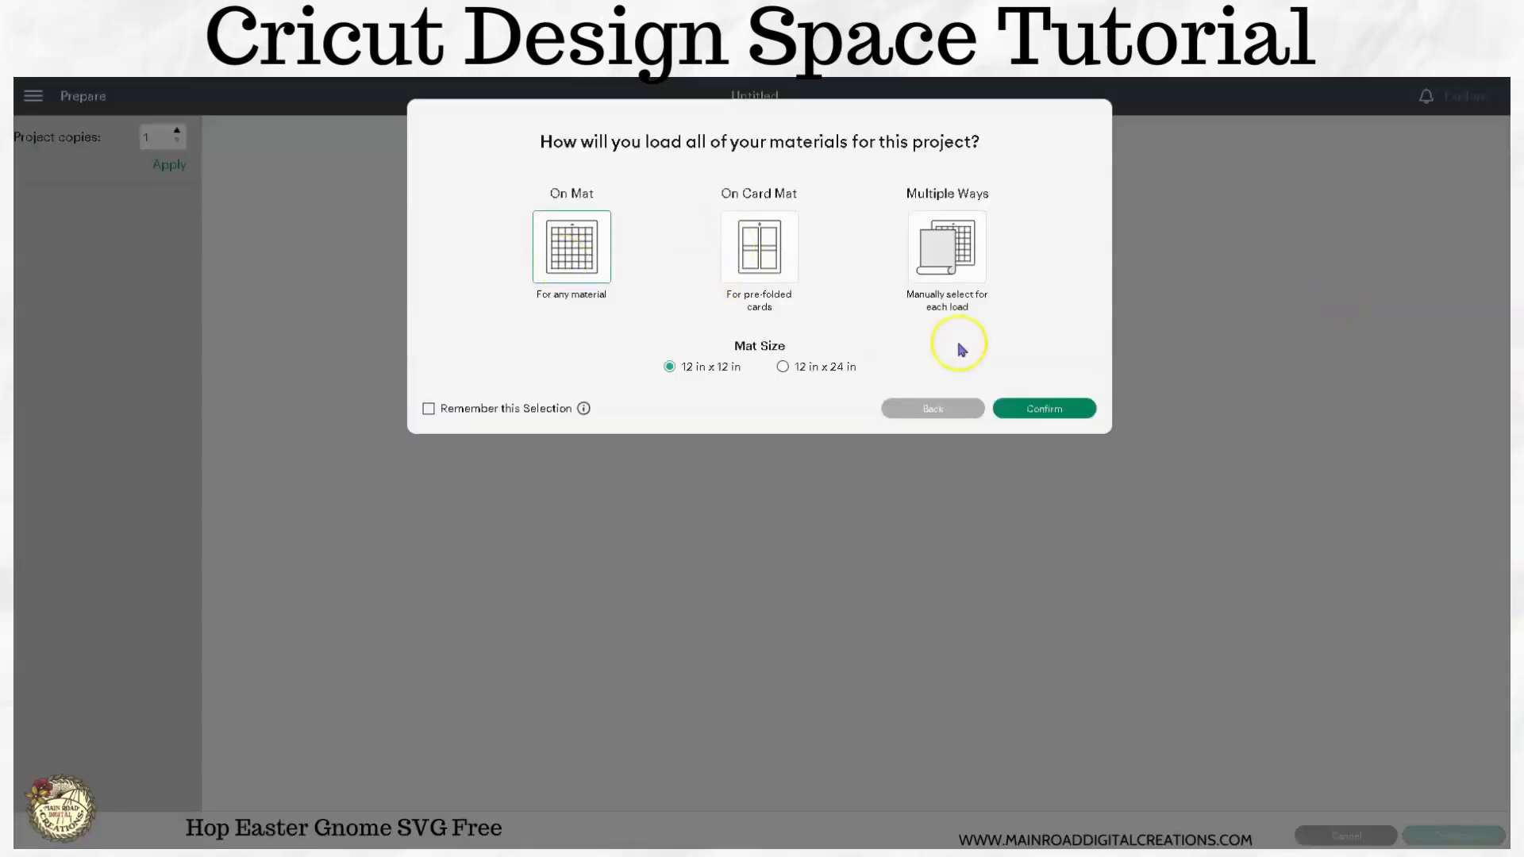
pyautogui.click(1049, 408)
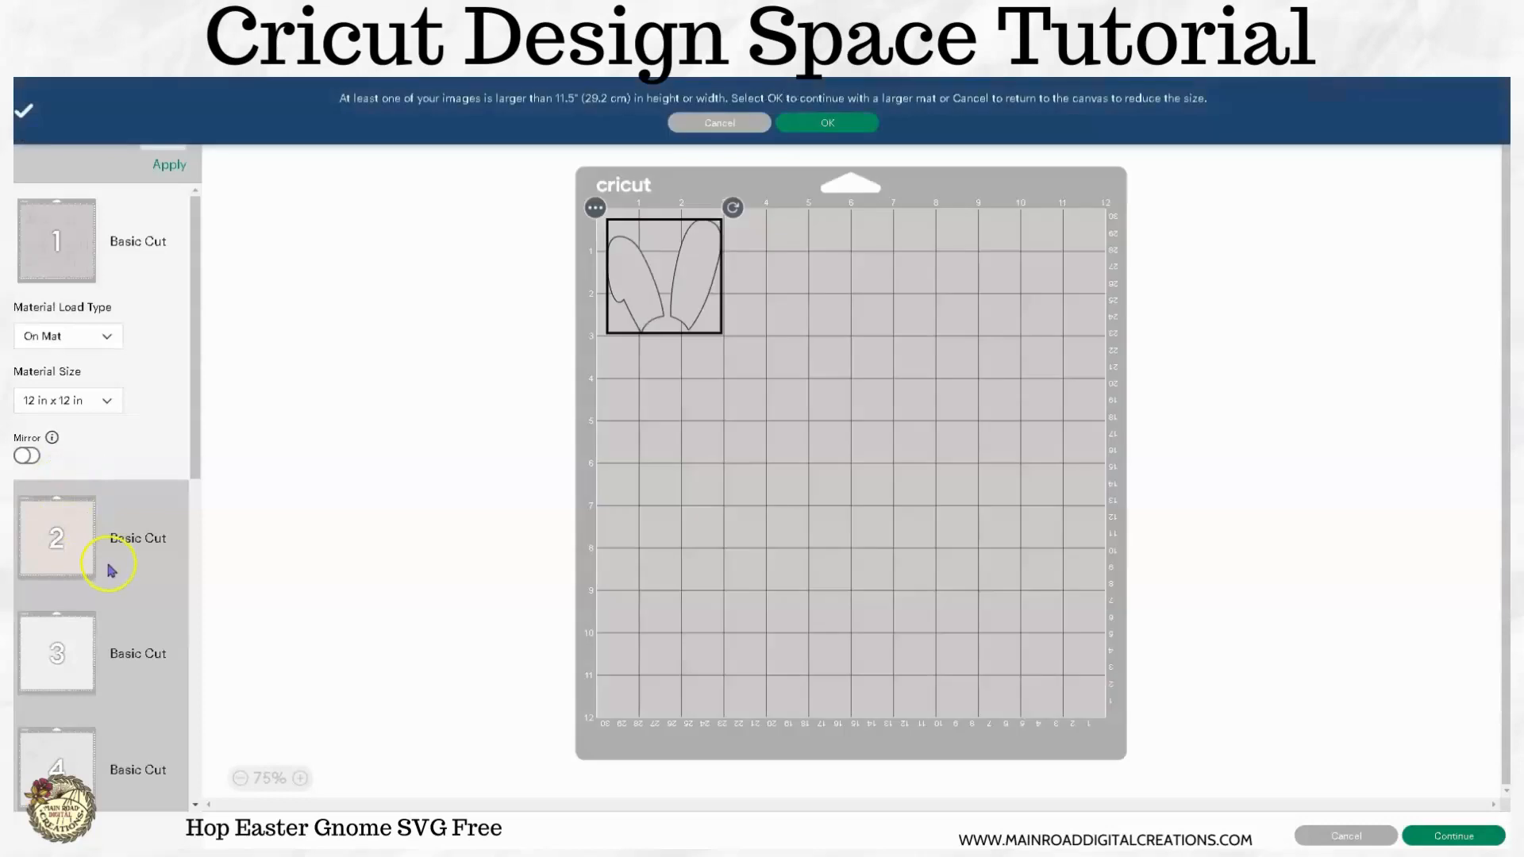
pyautogui.scroll(-10, 107, 569)
pyautogui.scroll(-8, 107, 568)
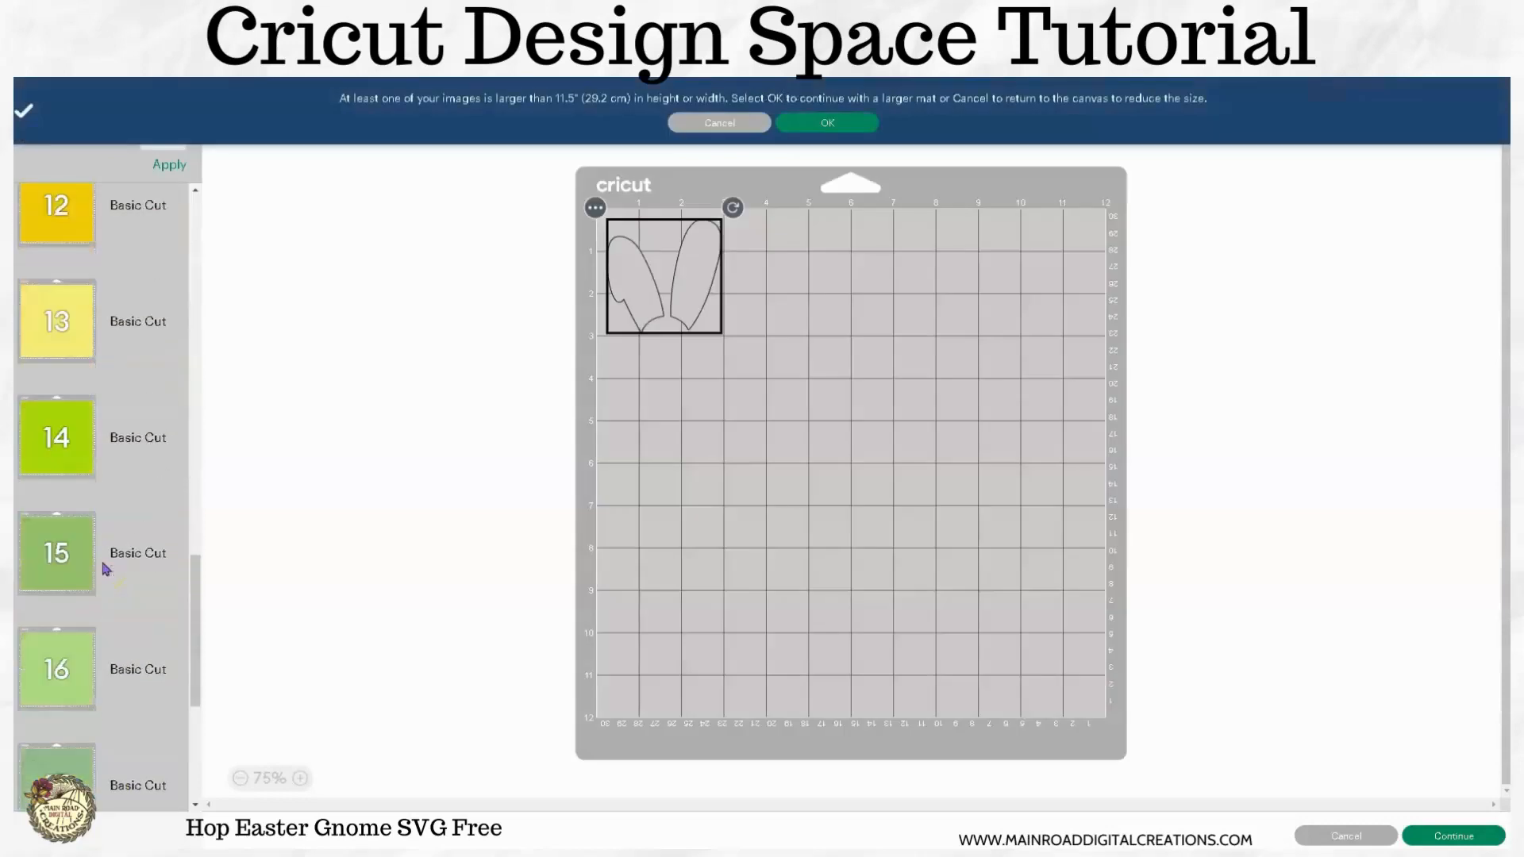
pyautogui.click(68, 411)
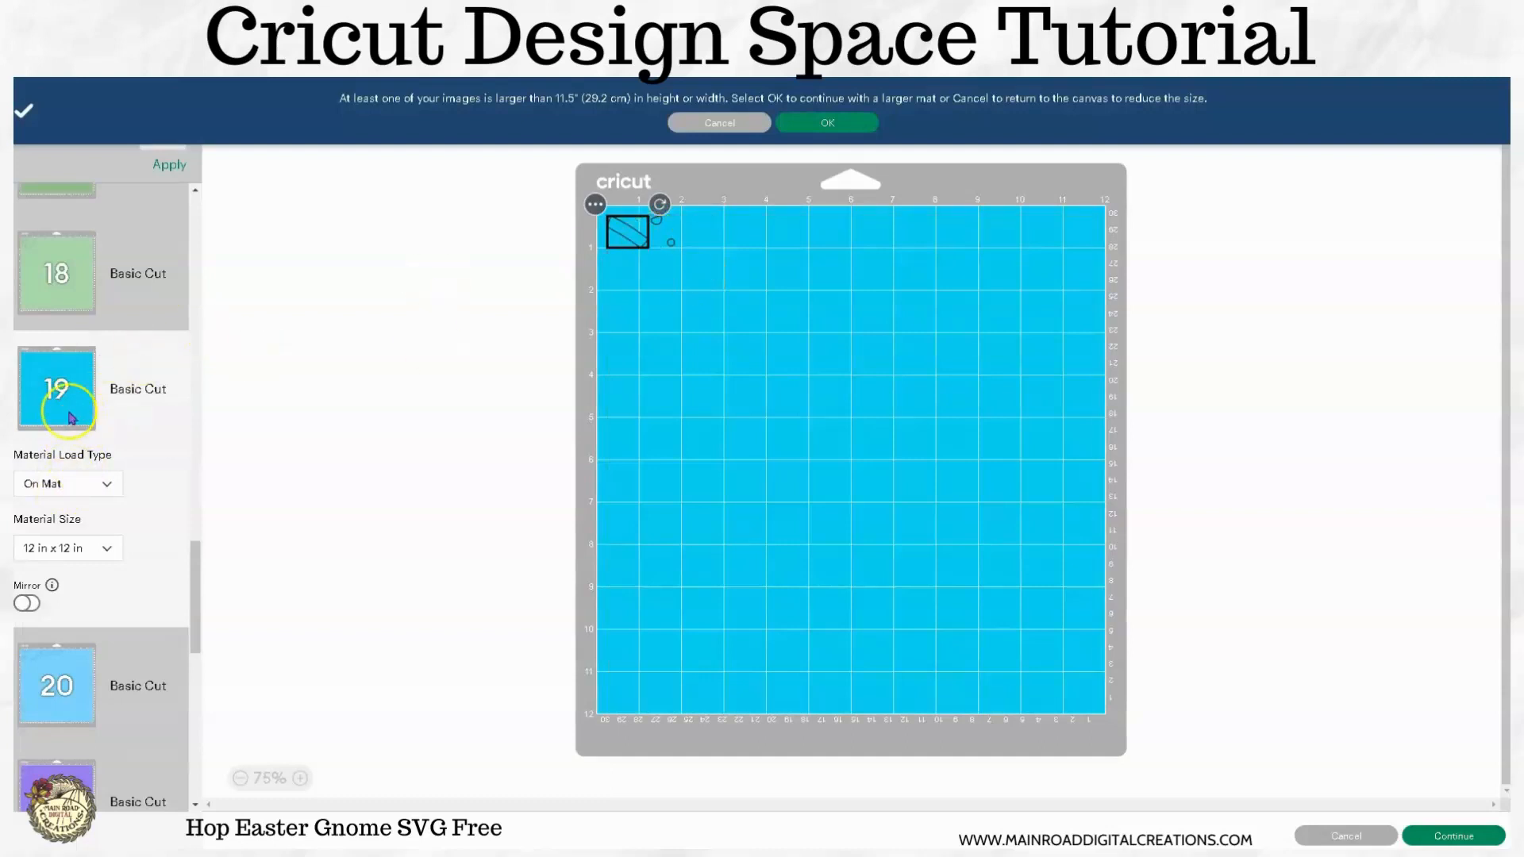
# Rearrange the recolored stripe and other pieces on light blue mat 20, and cancel back to the canvas.
pyautogui.click(53, 695)
pyautogui.moveTo(722, 235); pyautogui.dragTo(746, 318)
pyautogui.moveTo(680, 275); pyautogui.dragTo(699, 283)
pyautogui.moveTo(839, 243); pyautogui.dragTo(857, 266)
pyautogui.moveTo(763, 239); pyautogui.dragTo(766, 250)
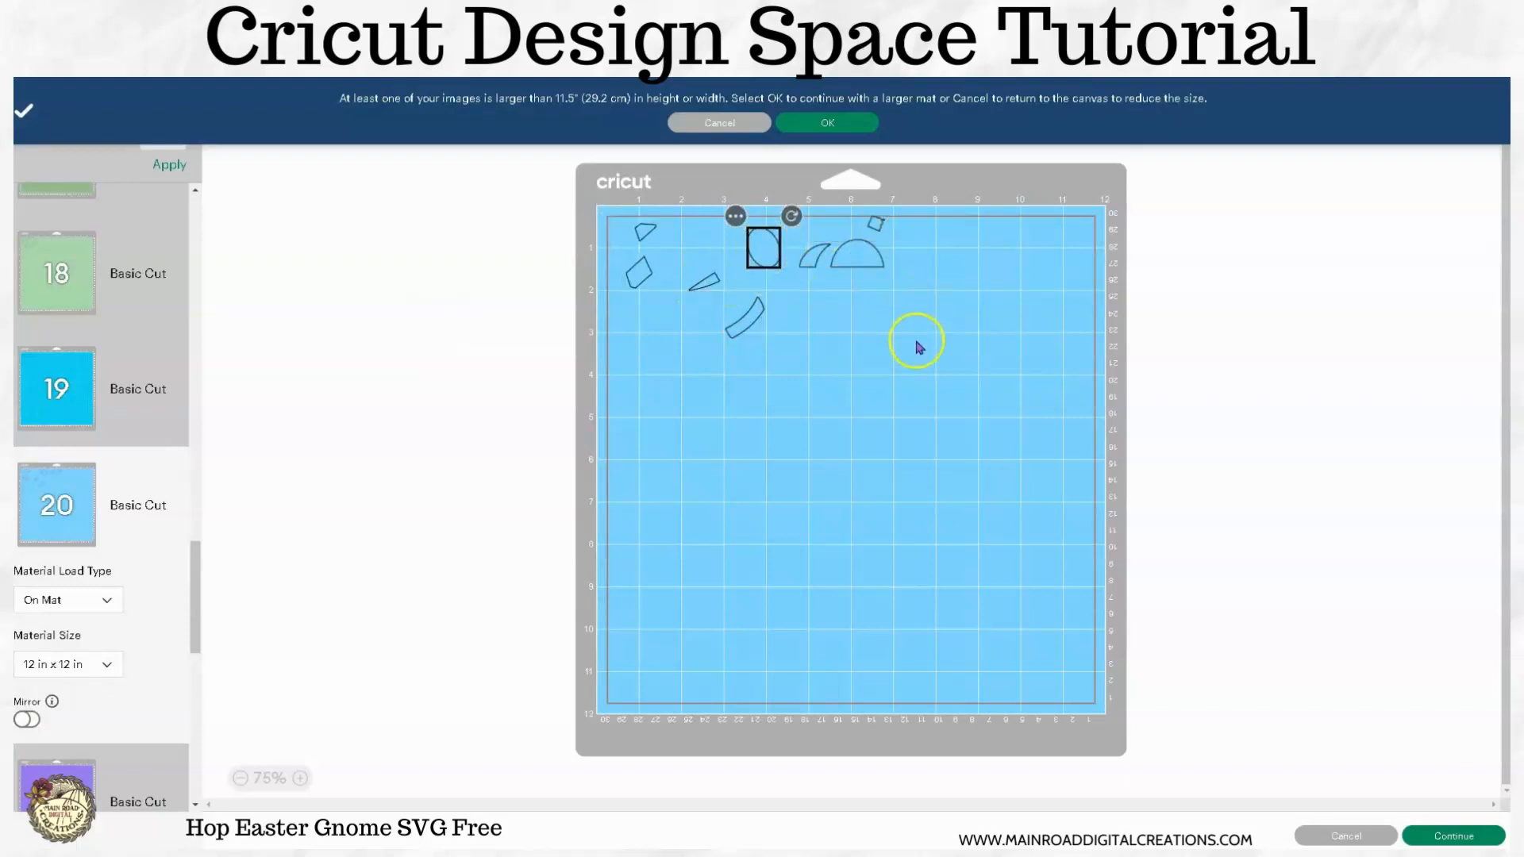
pyautogui.click(1360, 837)
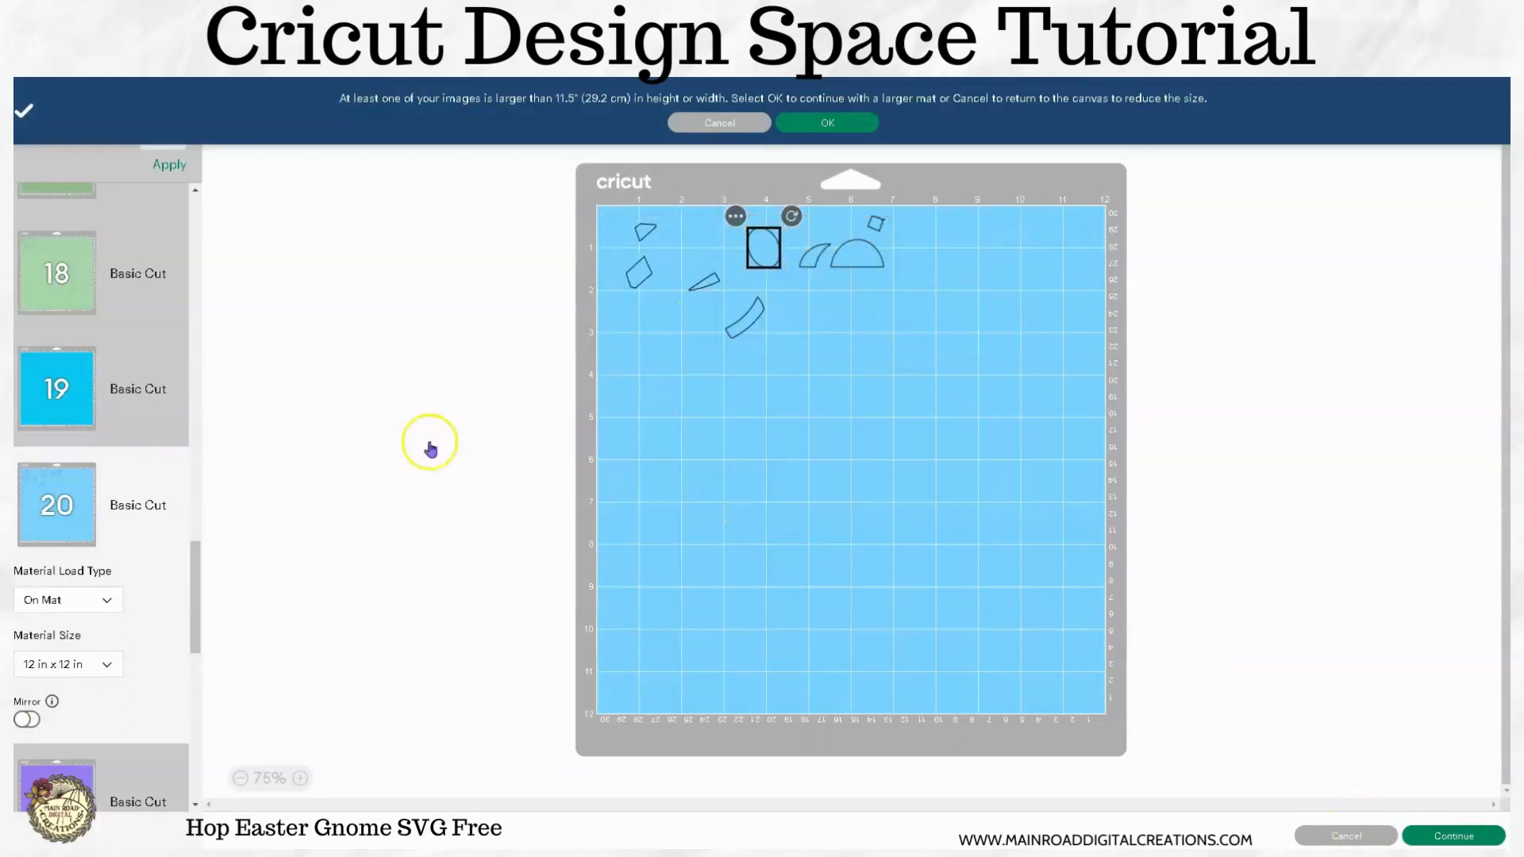
# Move the black HOP lettering down and the basket over beside the carrots and bunny, clear of the white beard.
pyautogui.click(1027, 758)
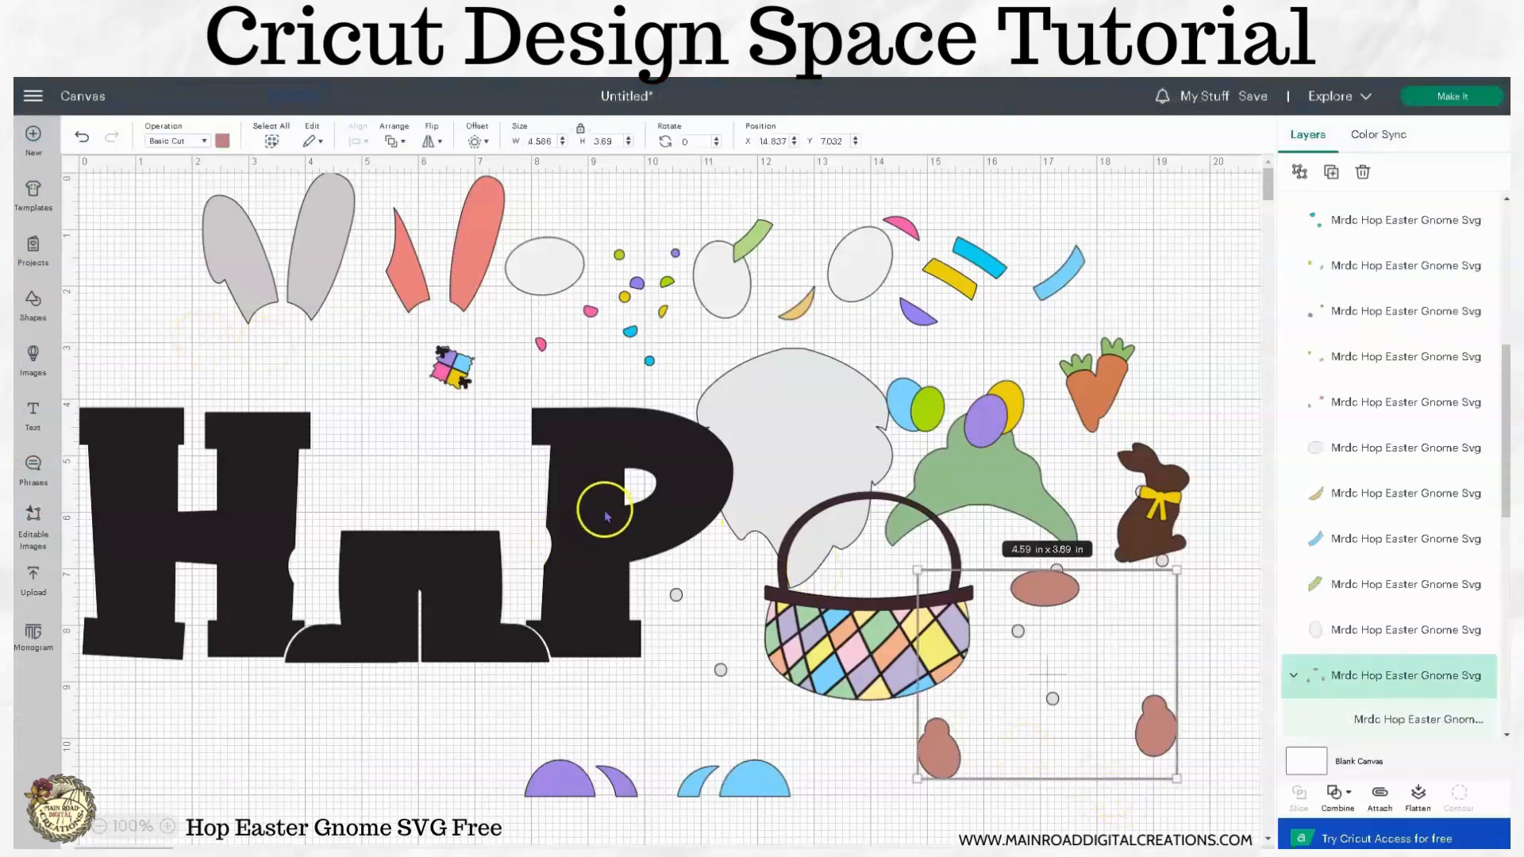
pyautogui.click(600, 508)
pyautogui.click(99, 826)
pyautogui.moveTo(476, 476); pyautogui.dragTo(647, 681)
pyautogui.click(639, 533)
pyautogui.moveTo(639, 534); pyautogui.dragTo(857, 533)
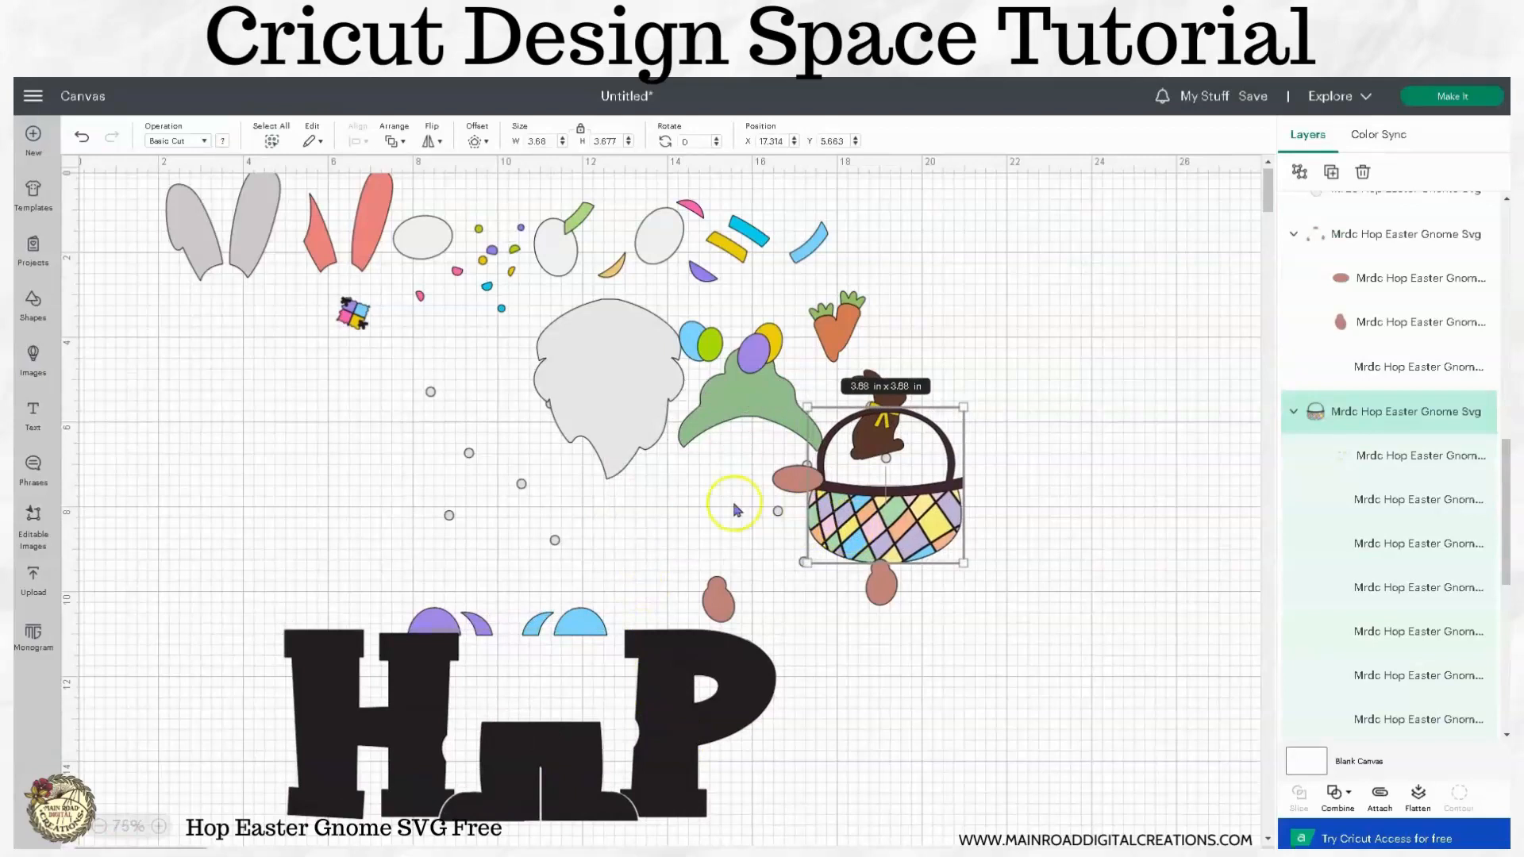
# Move the white letter dots into the empty area below the basket and undo the stray move made after it.
pyautogui.moveTo(512, 485); pyautogui.dragTo(905, 742)
pyautogui.moveTo(548, 627); pyautogui.dragTo(625, 609)
pyautogui.click(80, 142)
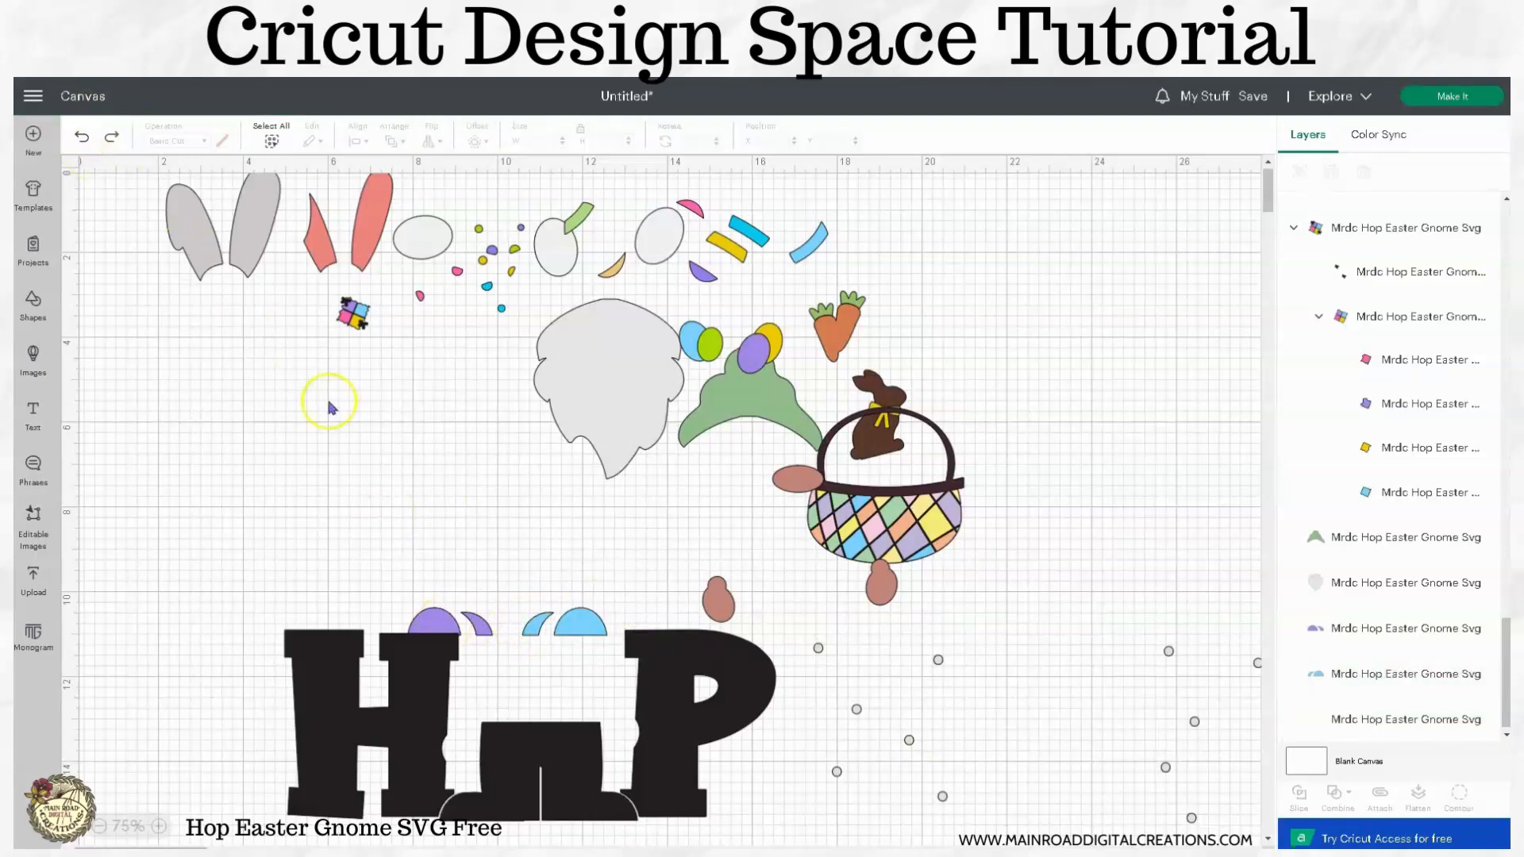
# Attach the purple and light blue half-round pieces to each other and move them below the basket among the white dots.
pyautogui.moveTo(601, 589); pyautogui.dragTo(439, 625)
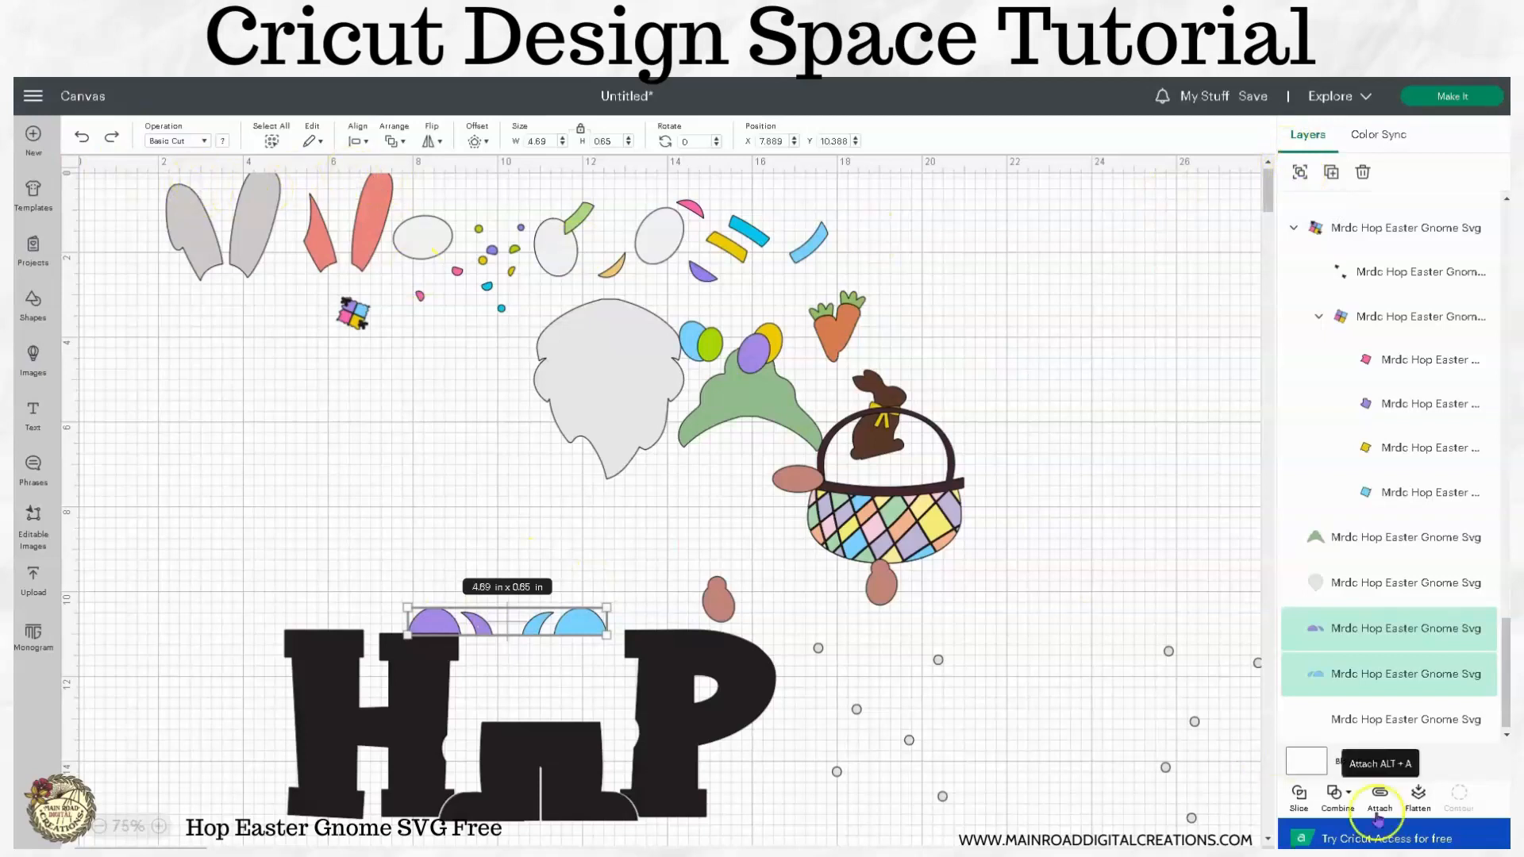
pyautogui.click(1380, 794)
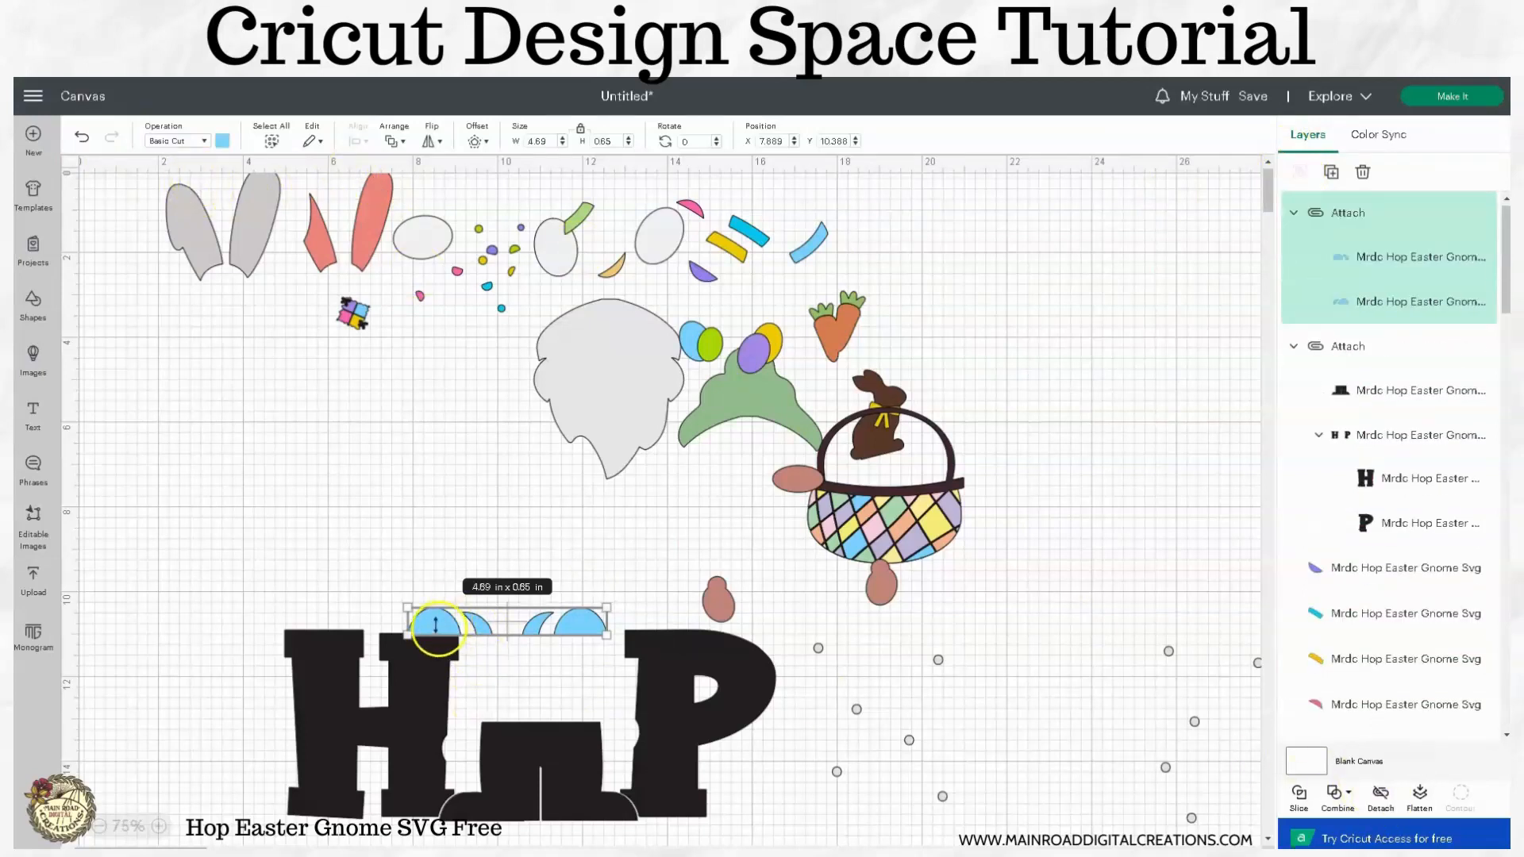
pyautogui.click(419, 548)
pyautogui.moveTo(437, 625); pyautogui.dragTo(940, 698)
# Move the HOP lettering up into the free space and the white beard to the far side of the basket.
pyautogui.moveTo(667, 712); pyautogui.dragTo(575, 593)
pyautogui.click(740, 765)
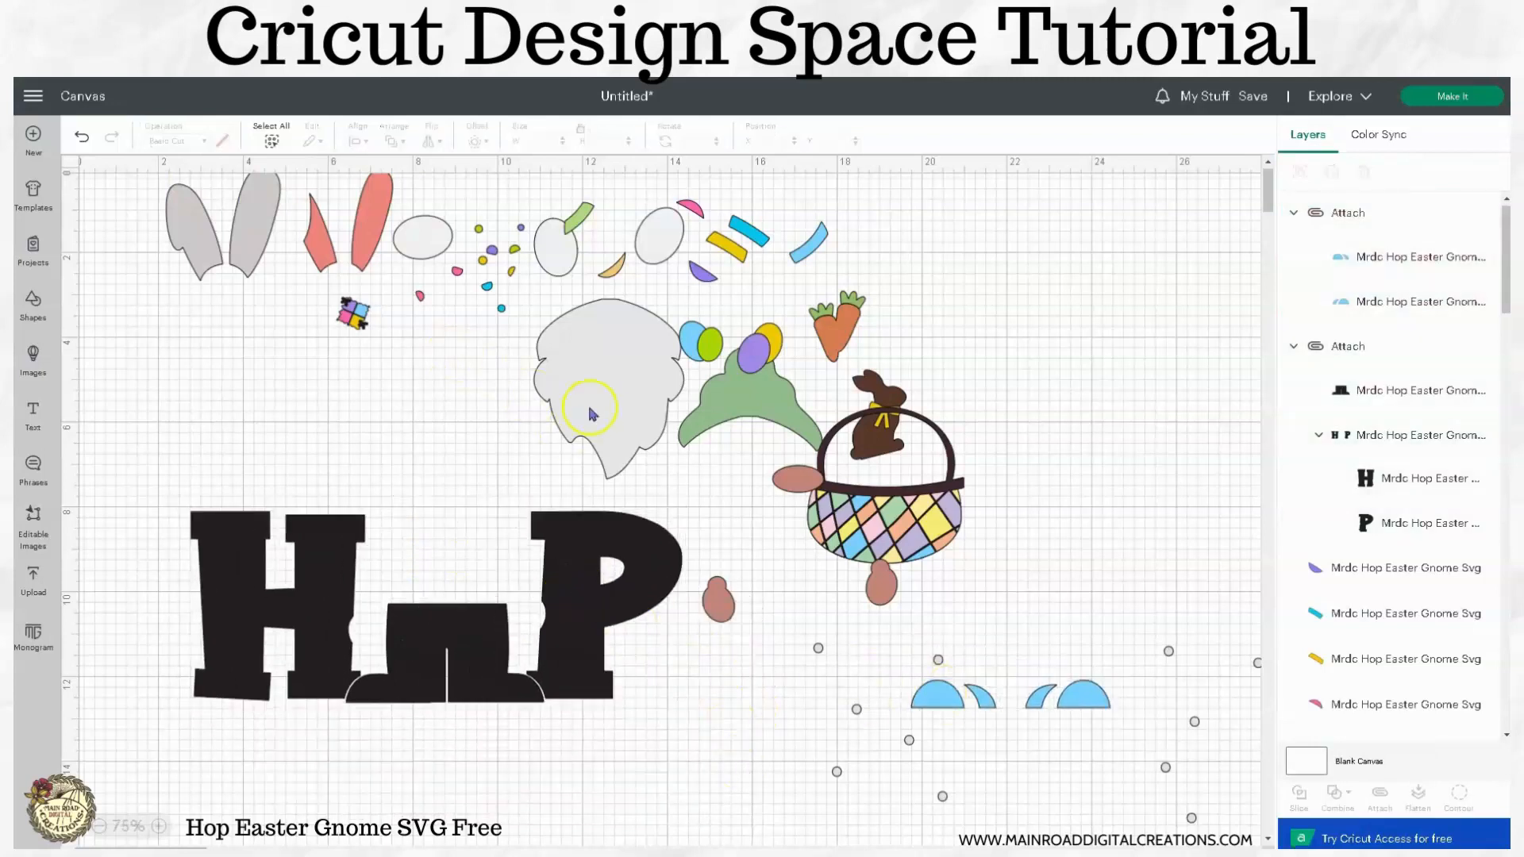
pyautogui.moveTo(582, 386); pyautogui.dragTo(967, 365)
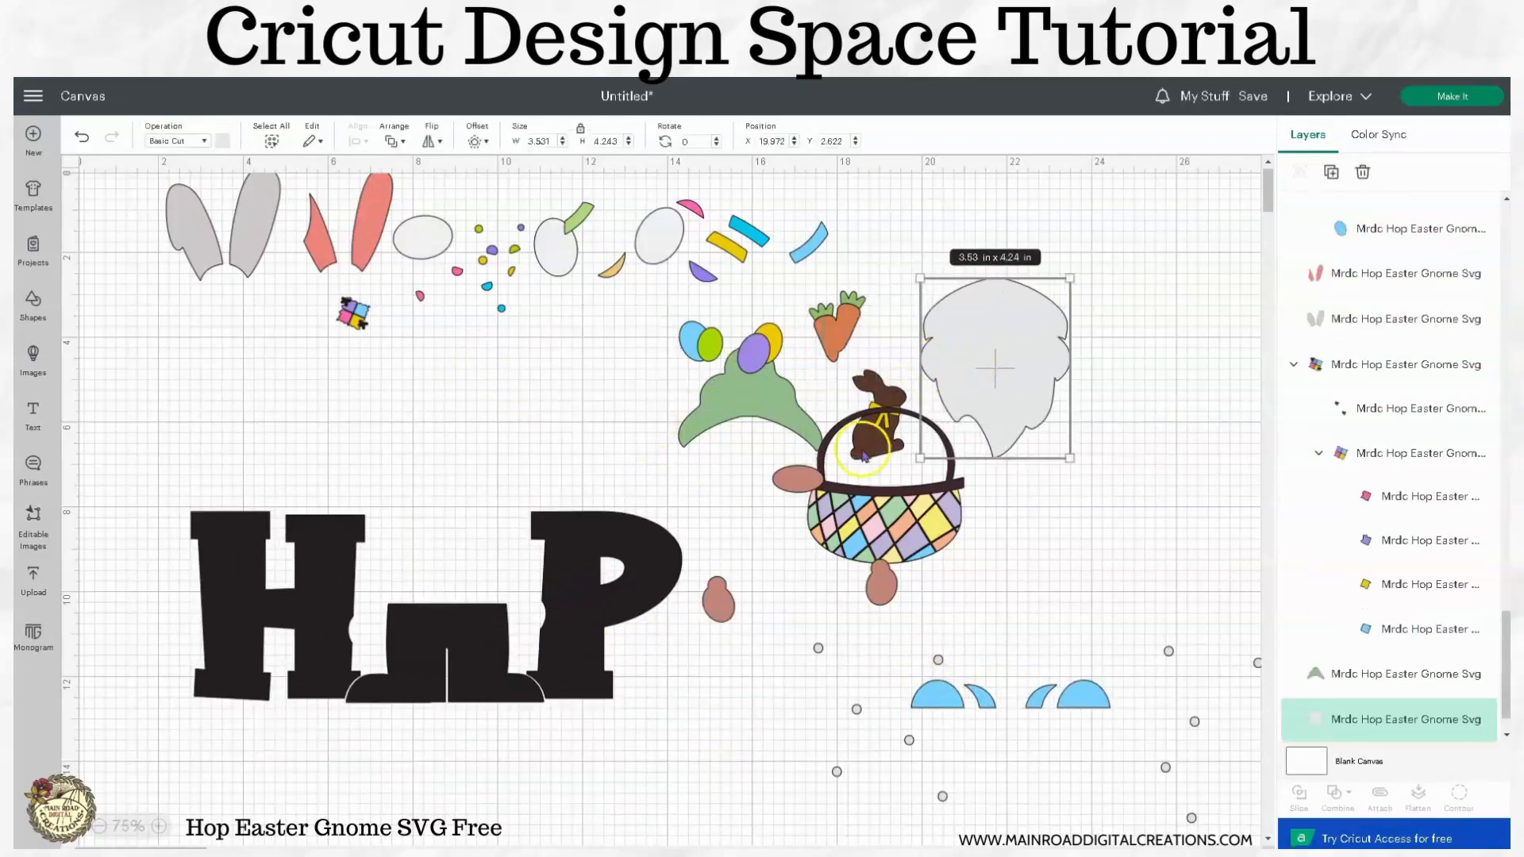
pyautogui.moveTo(575, 657); pyautogui.dragTo(593, 660)
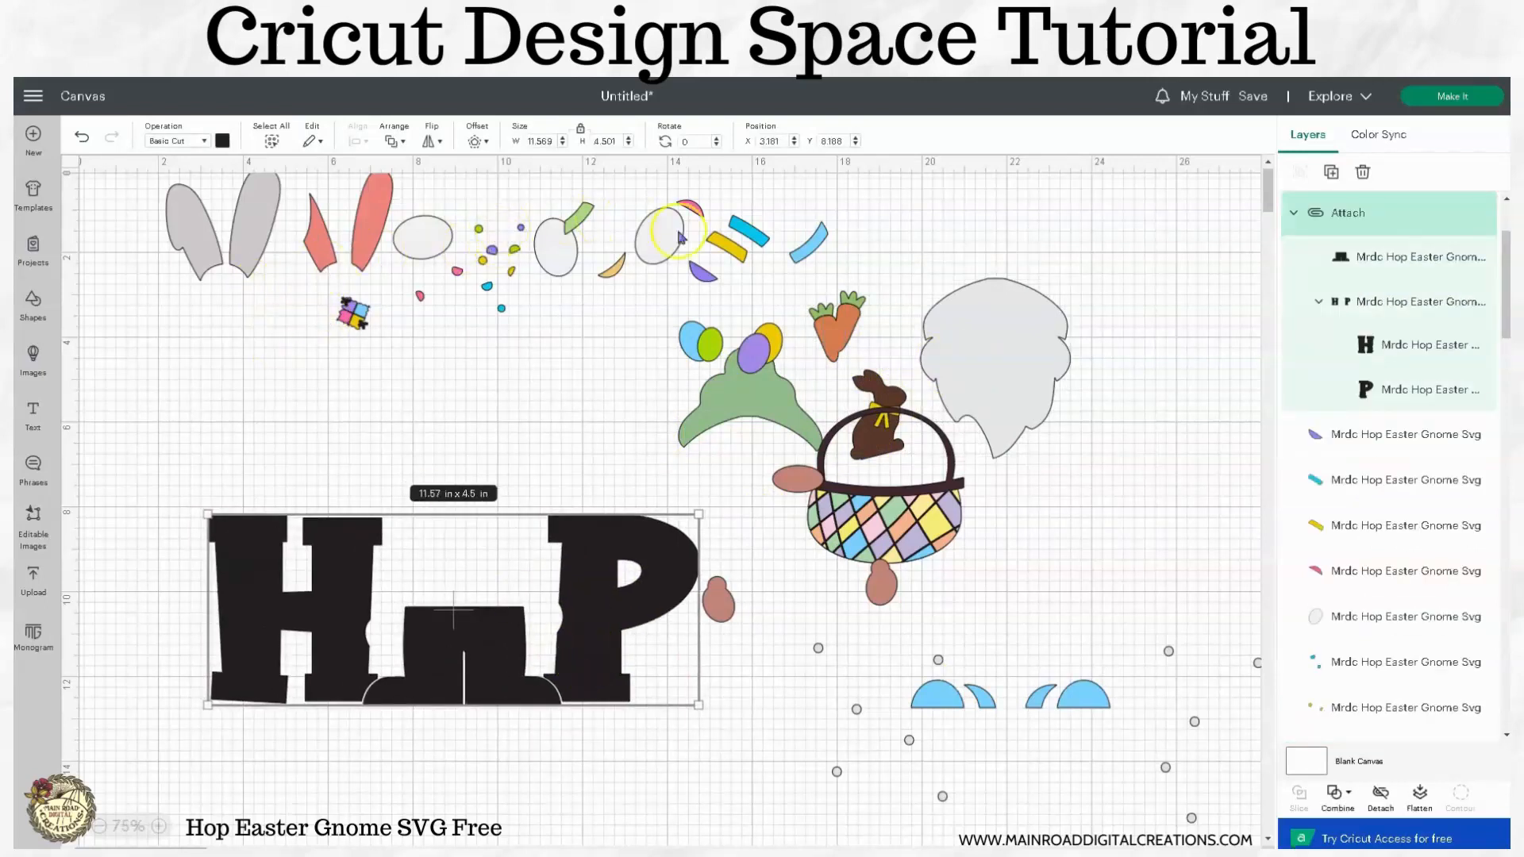
# Move the purple and bright blue egg dots and the three plain egg bases to new spots on the canvas.
pyautogui.moveTo(494, 251); pyautogui.dragTo(583, 368)
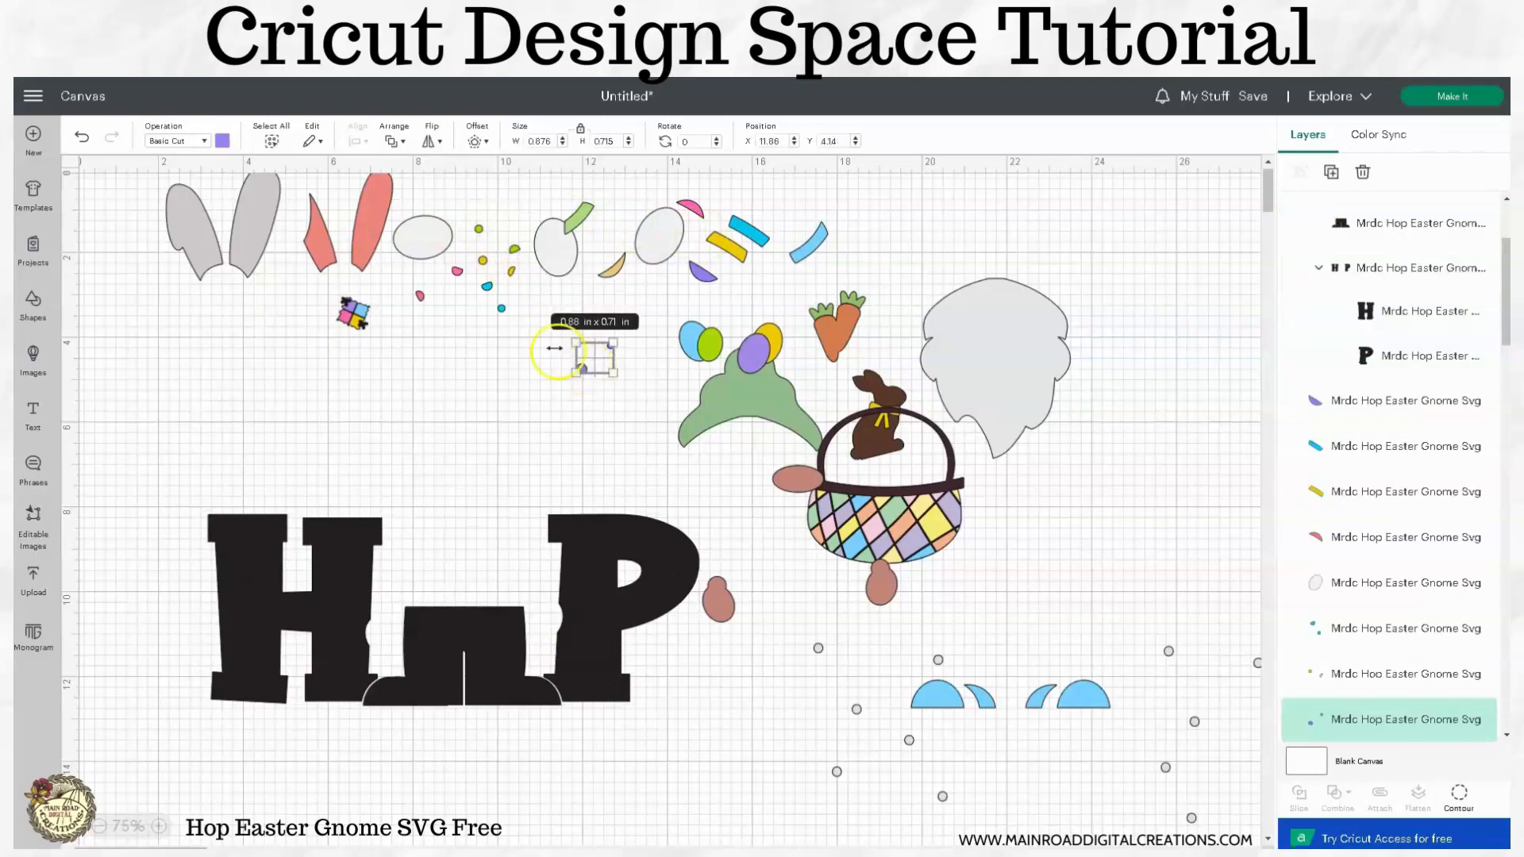
pyautogui.moveTo(485, 287); pyautogui.dragTo(498, 301)
pyautogui.moveTo(430, 242); pyautogui.dragTo(433, 253)
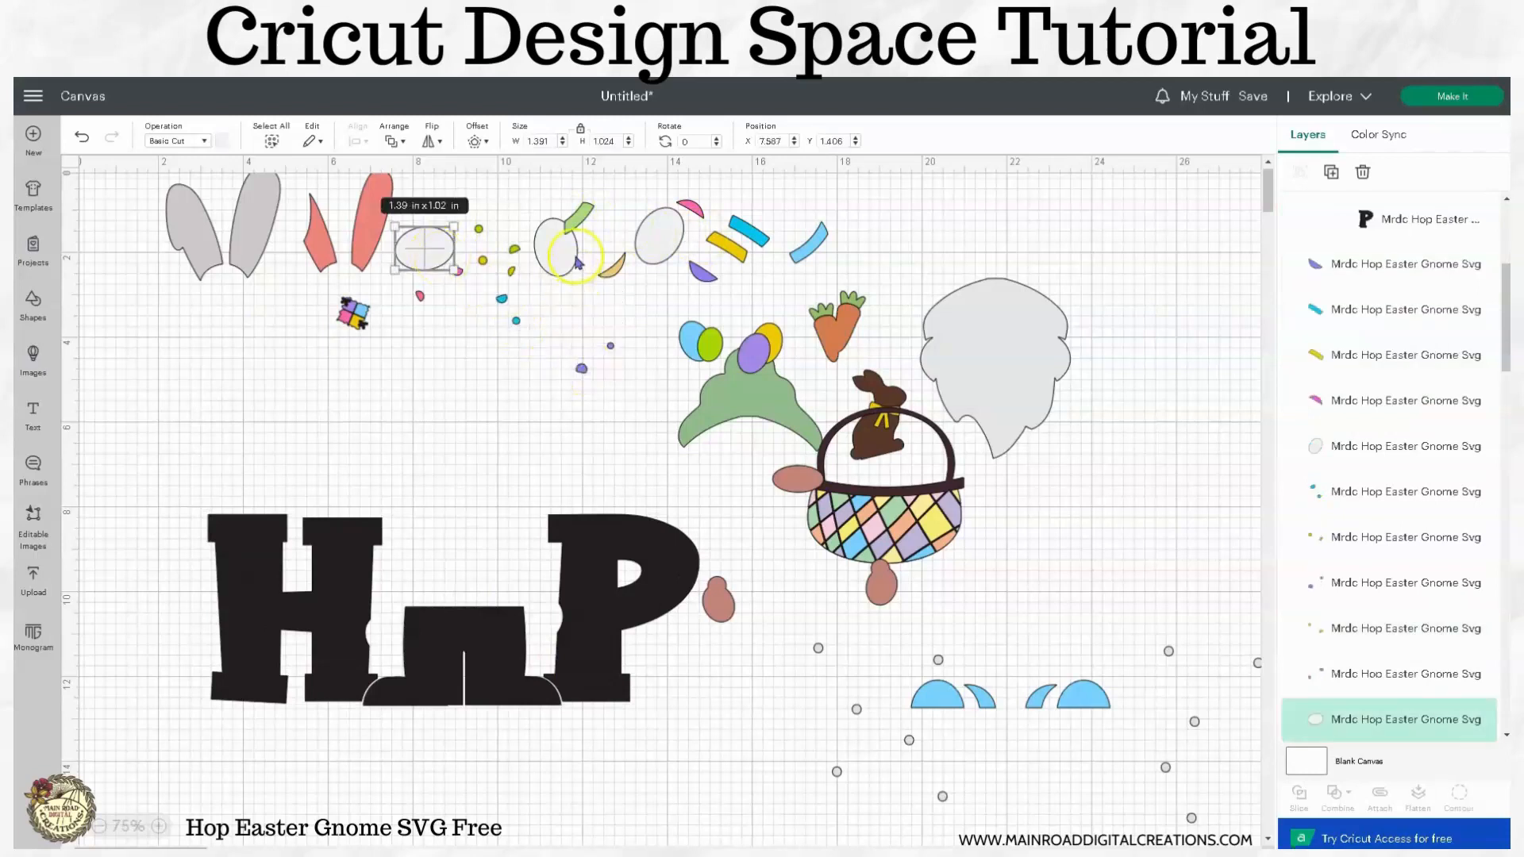
pyautogui.moveTo(568, 253); pyautogui.dragTo(545, 270)
pyautogui.moveTo(670, 248); pyautogui.dragTo(649, 261)
# Shift the white beard slightly up, the HOP lettering up and left, and the green hat left toward the lettering.
pyautogui.click(977, 346)
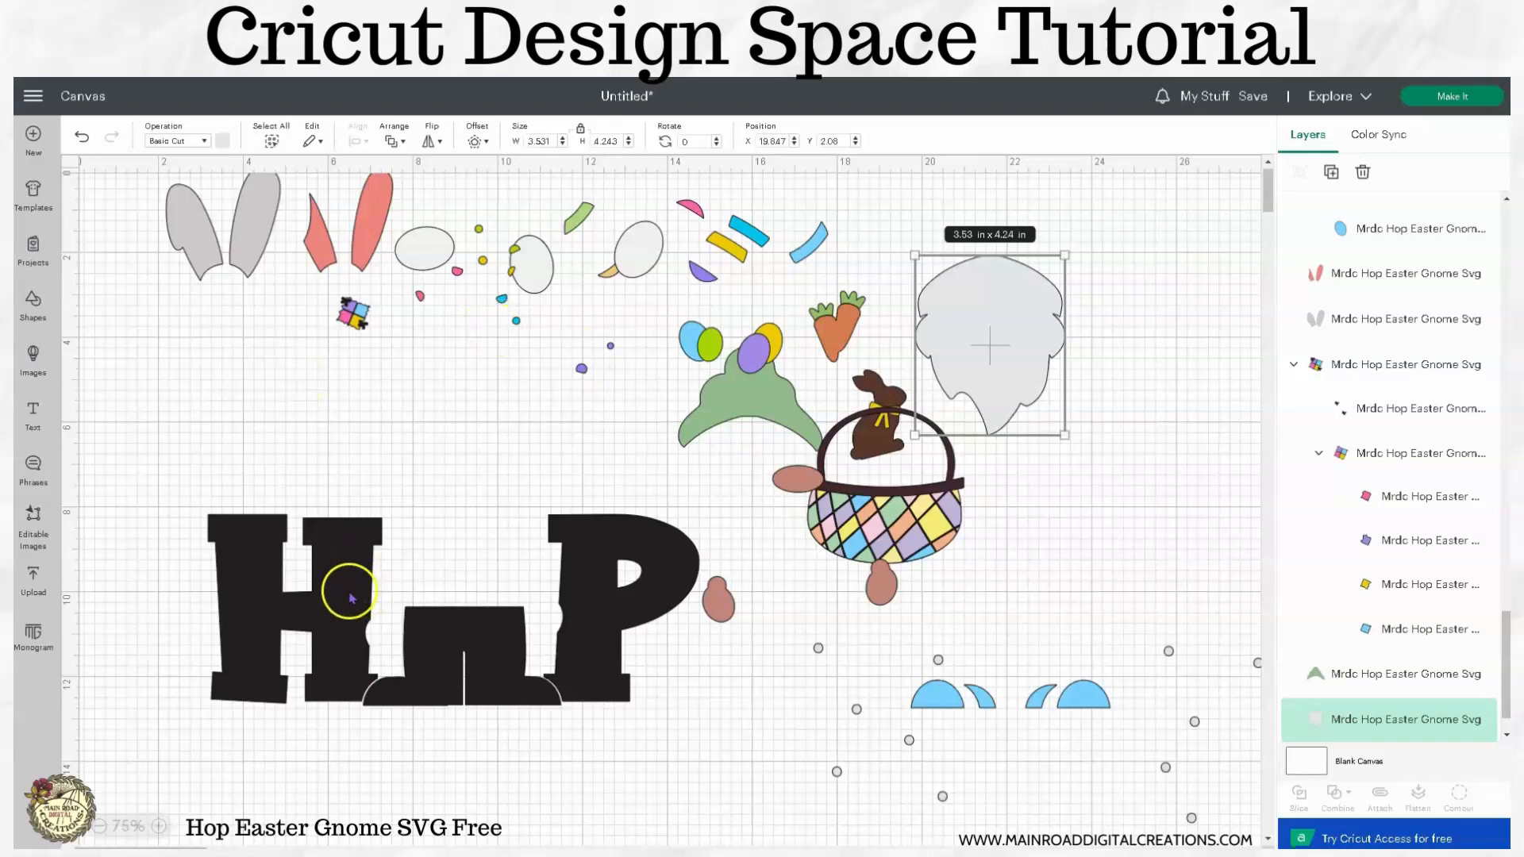
pyautogui.moveTo(353, 597); pyautogui.dragTo(357, 517)
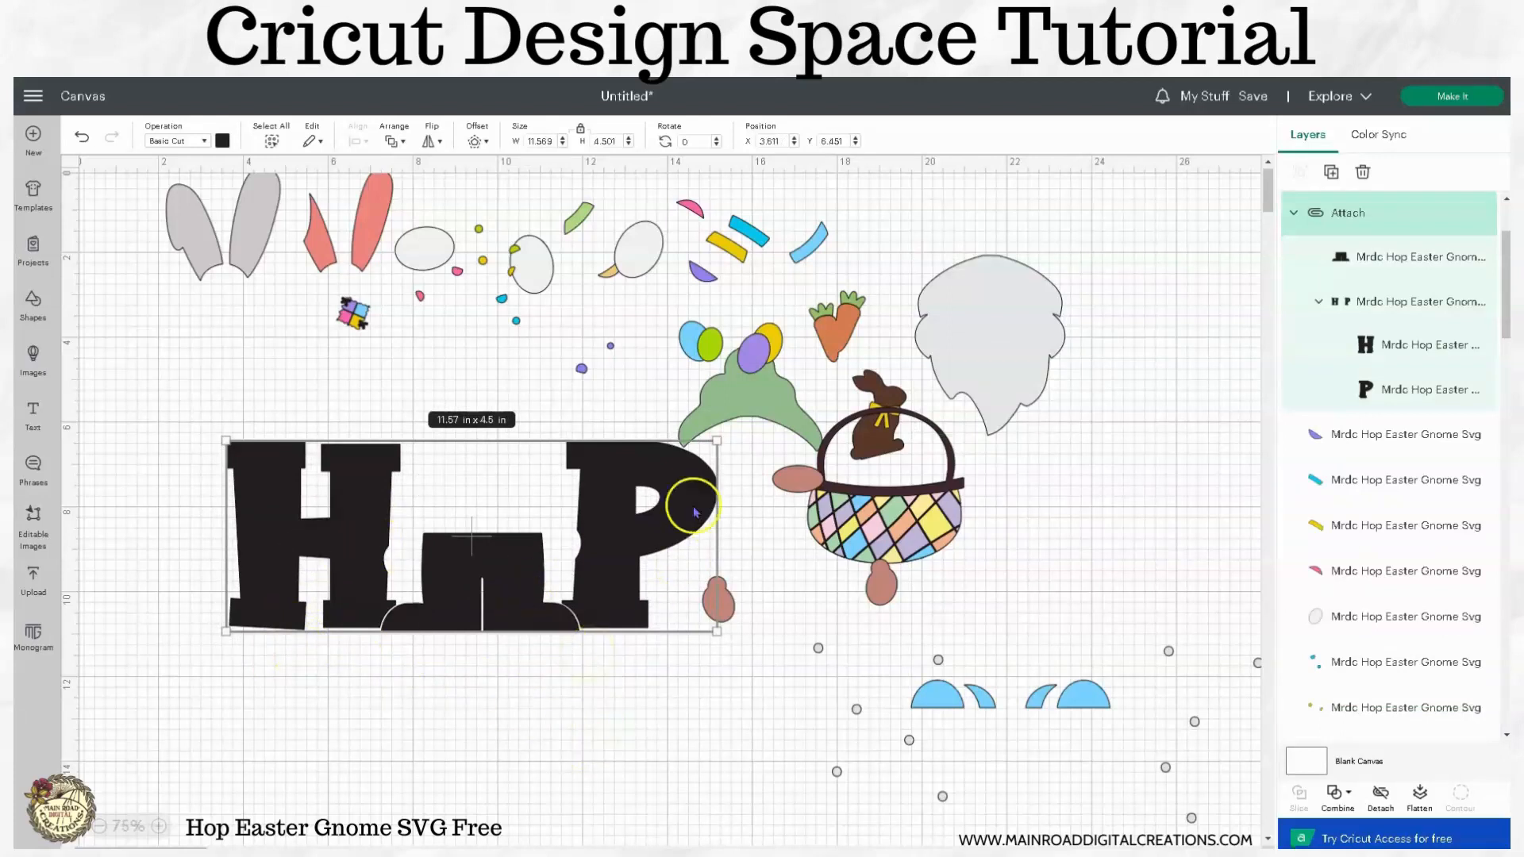
pyautogui.moveTo(678, 500); pyautogui.dragTo(612, 484)
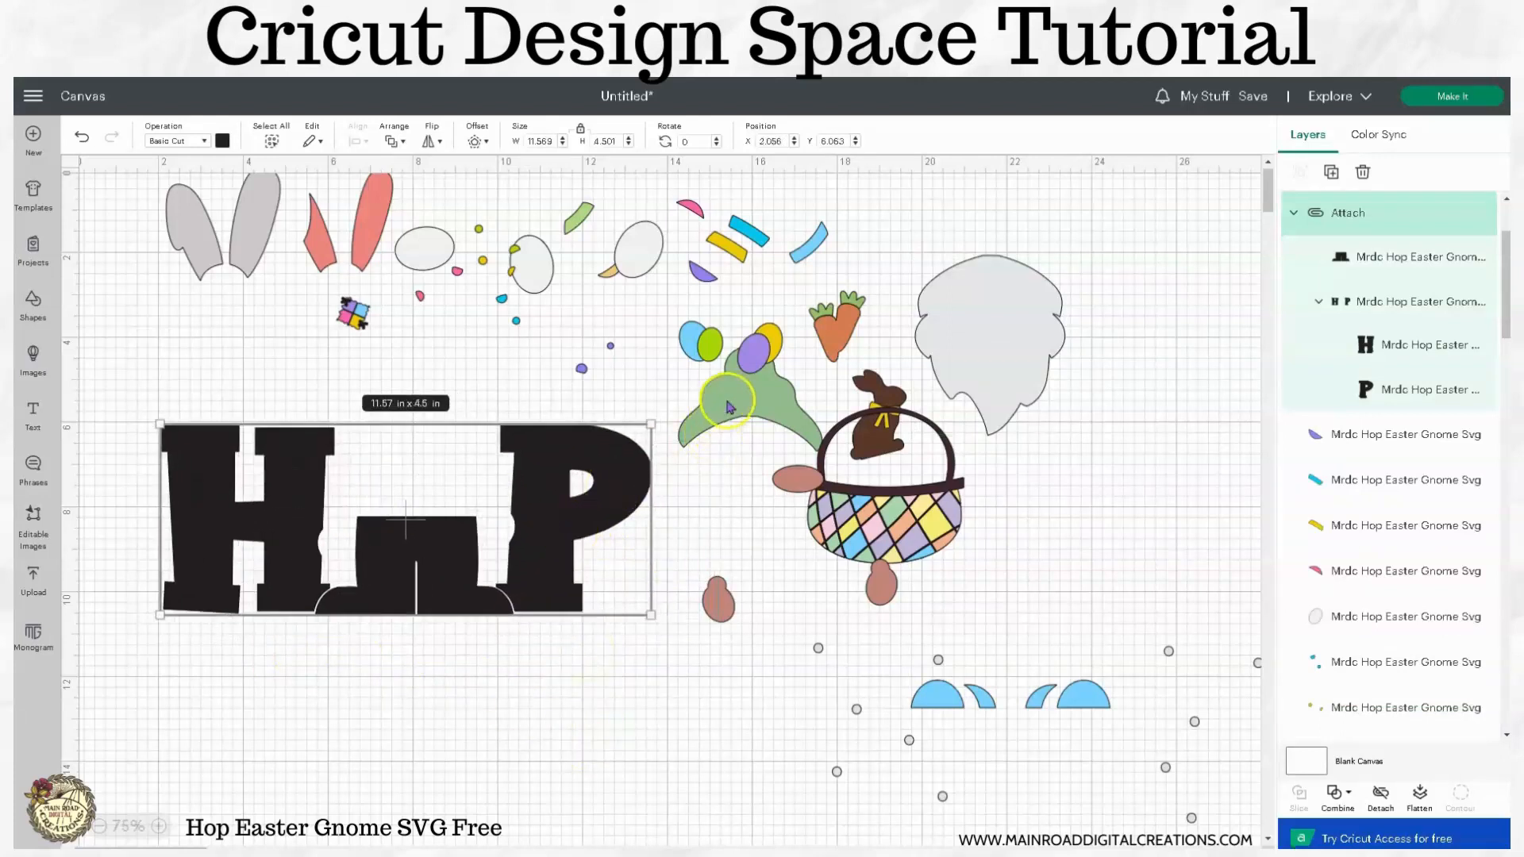
pyautogui.moveTo(728, 406); pyautogui.dragTo(685, 394)
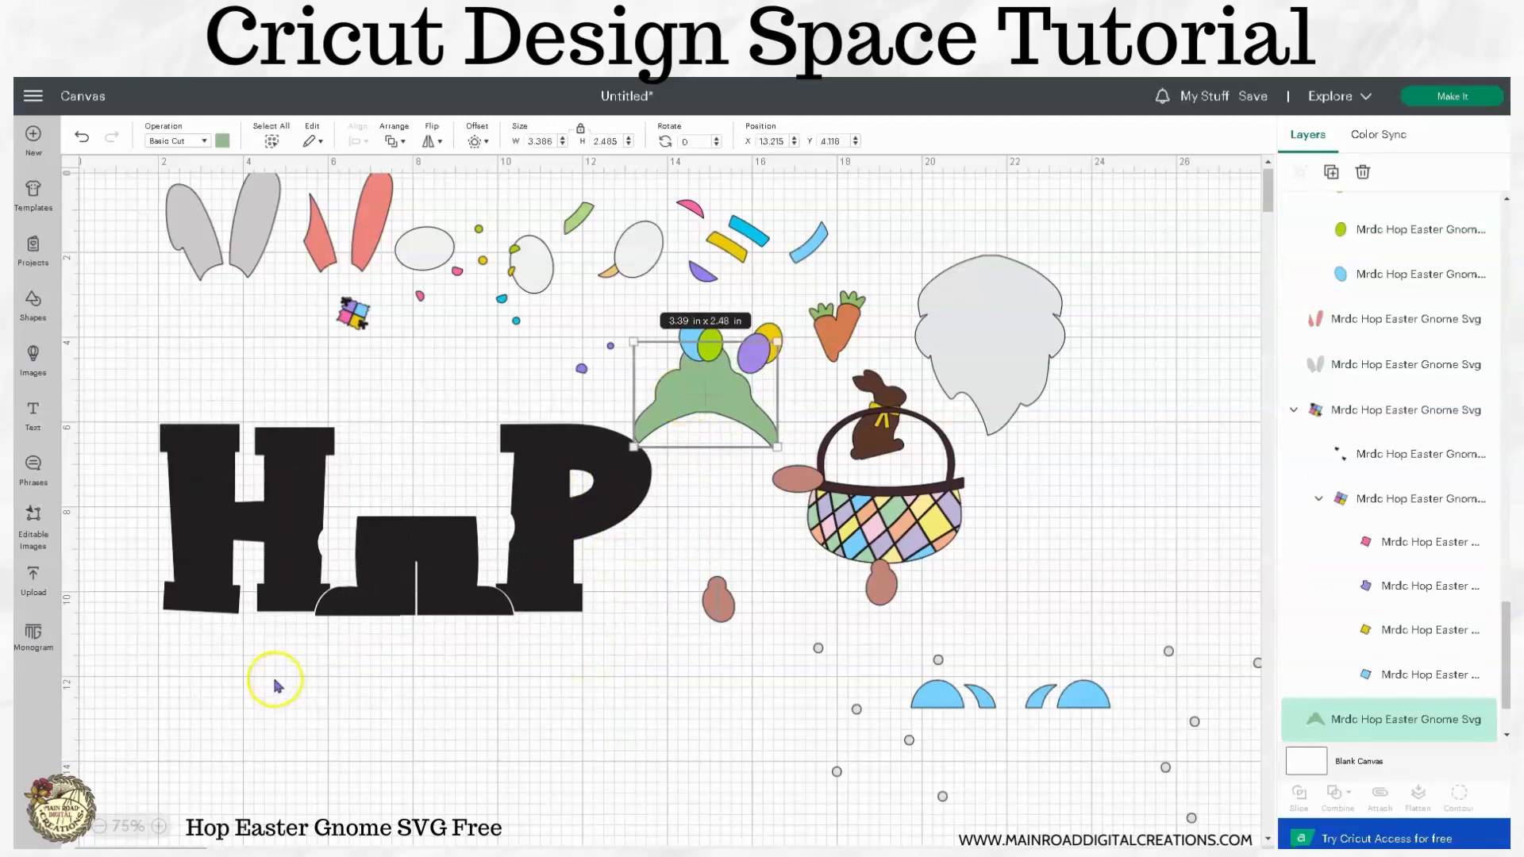